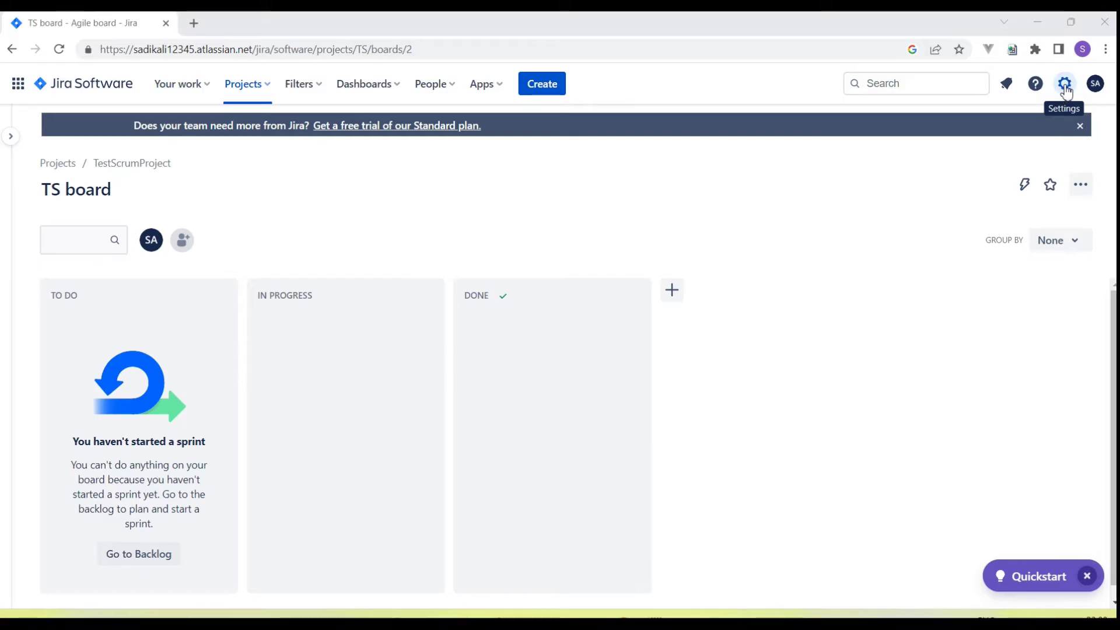
Search the Jira app marketplace for "Zephyr scale" and open the Zephyr Scale - Test Management for Jira page.
left_click(1065, 86)
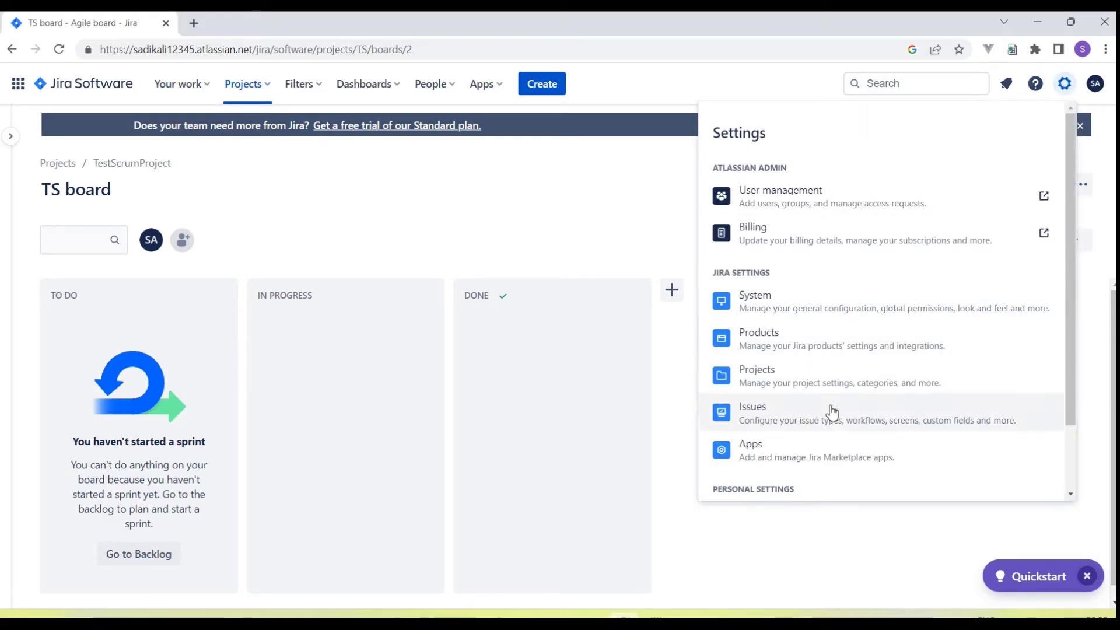
left_click(806, 454)
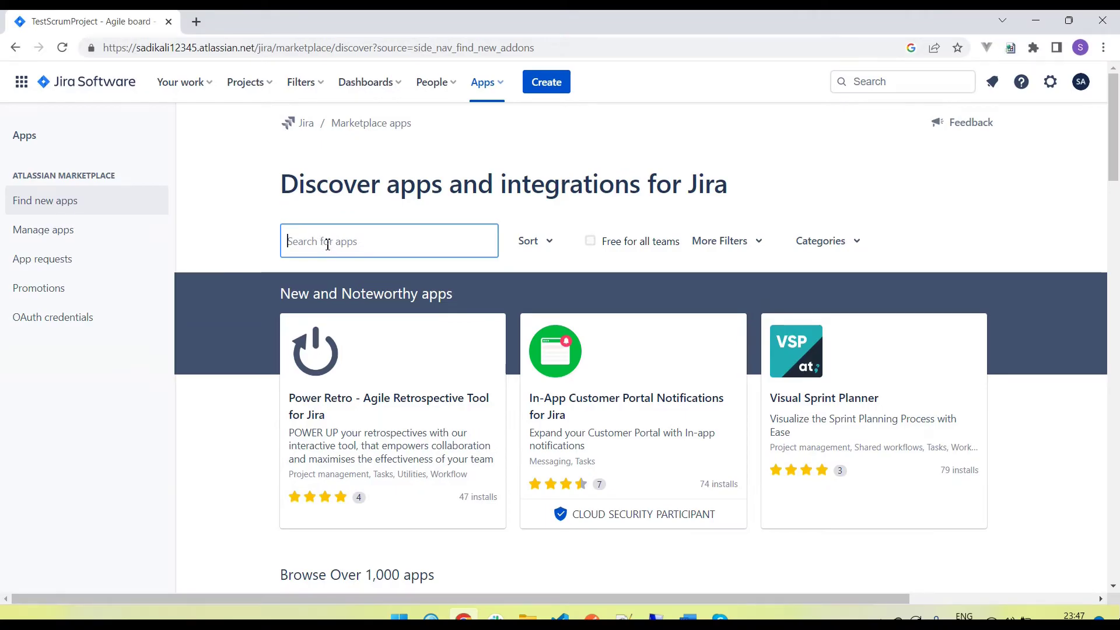
type("Zephyr")
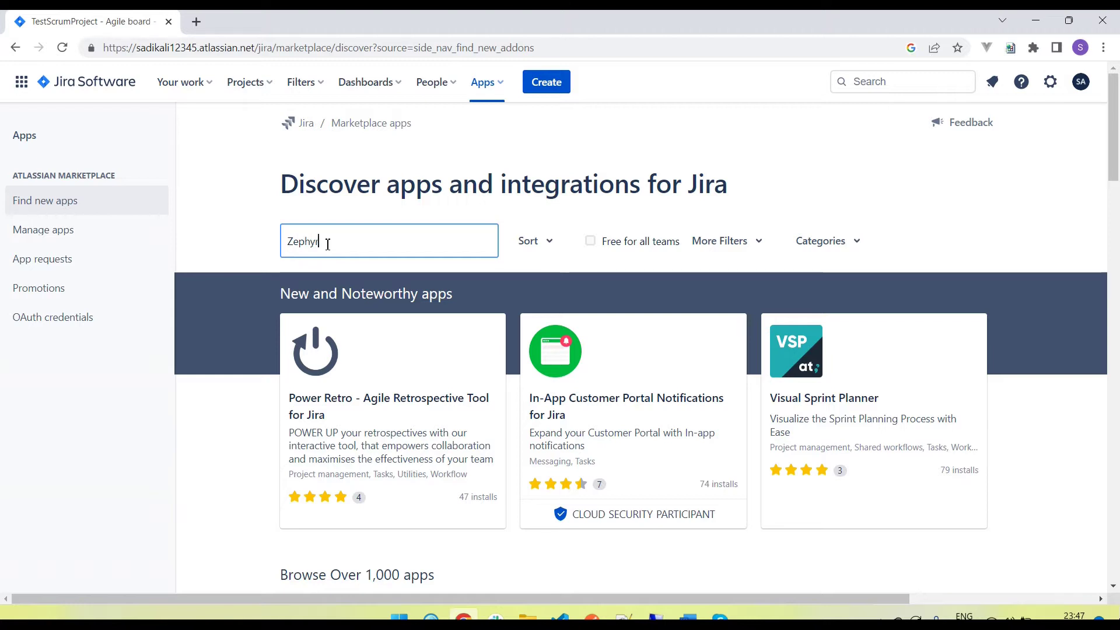
type(" scale")
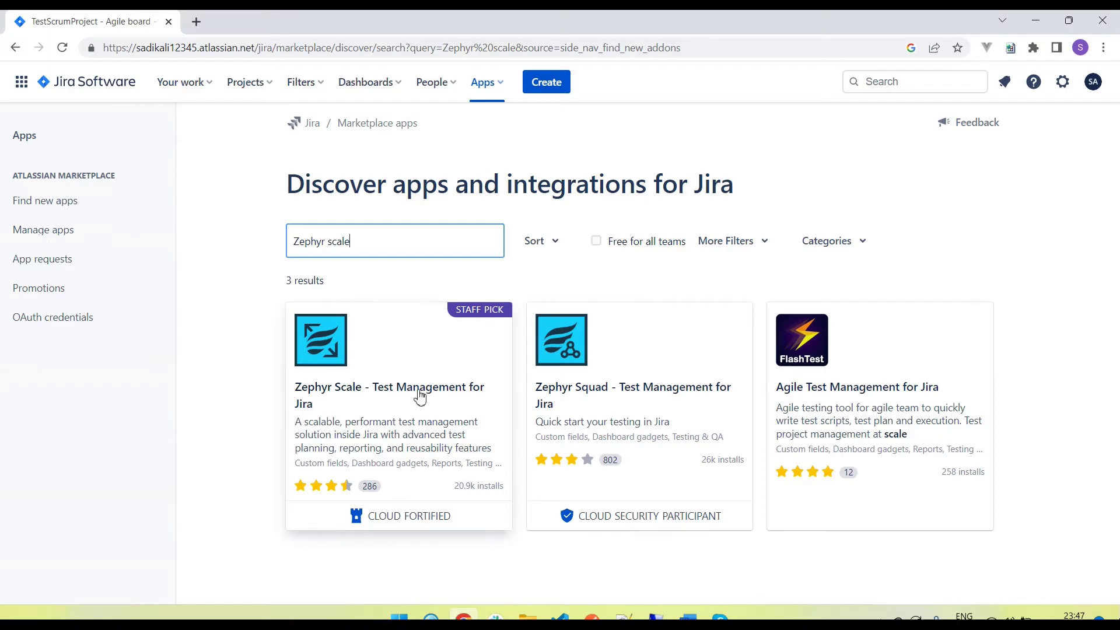
left_click(394, 524)
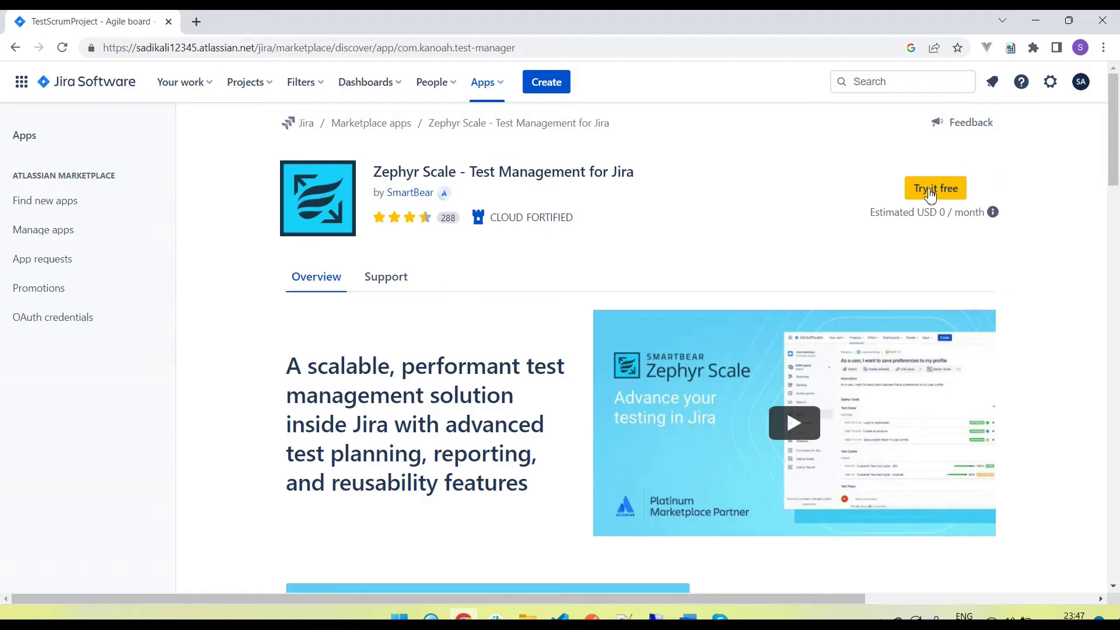
Add Zephyr Scale - Test Management for Jira to the site by starting its free trial.
left_click(937, 191)
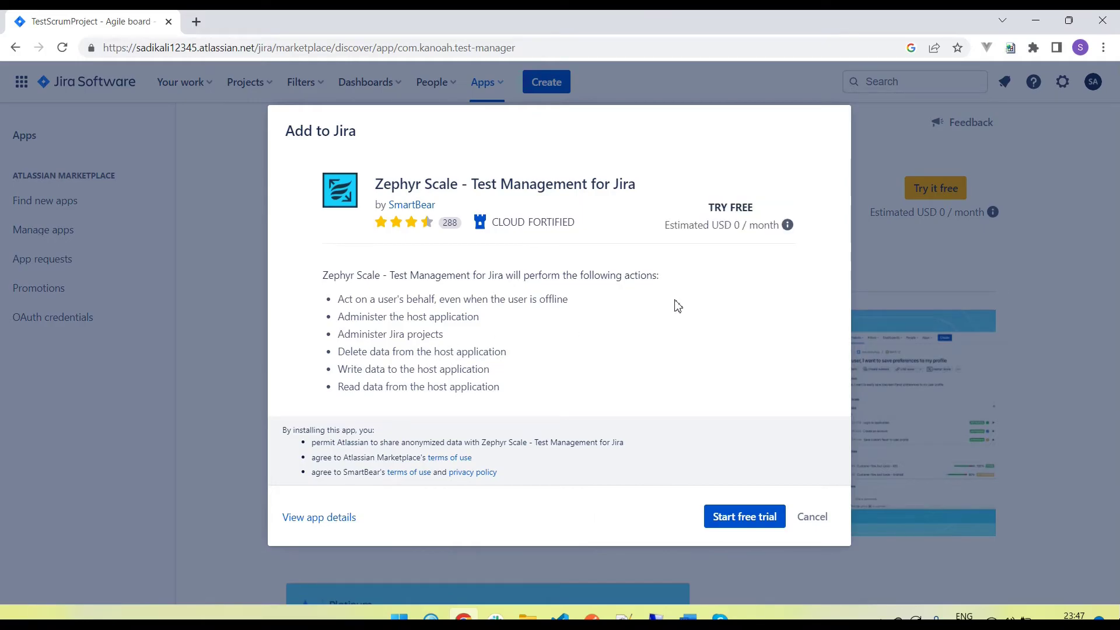
left_click(733, 523)
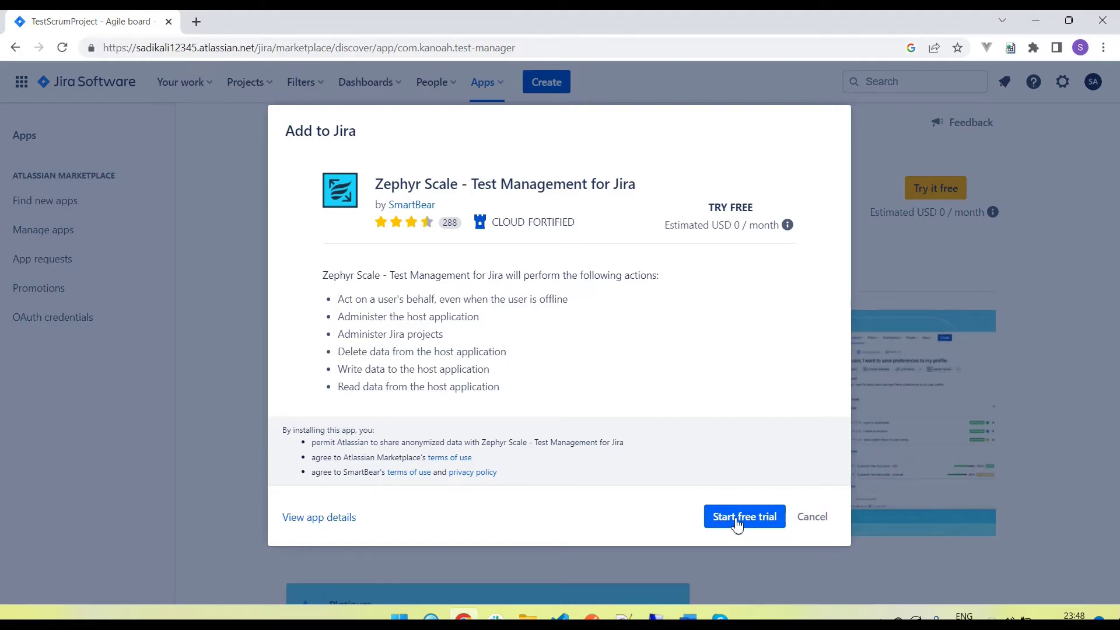
left_click(736, 524)
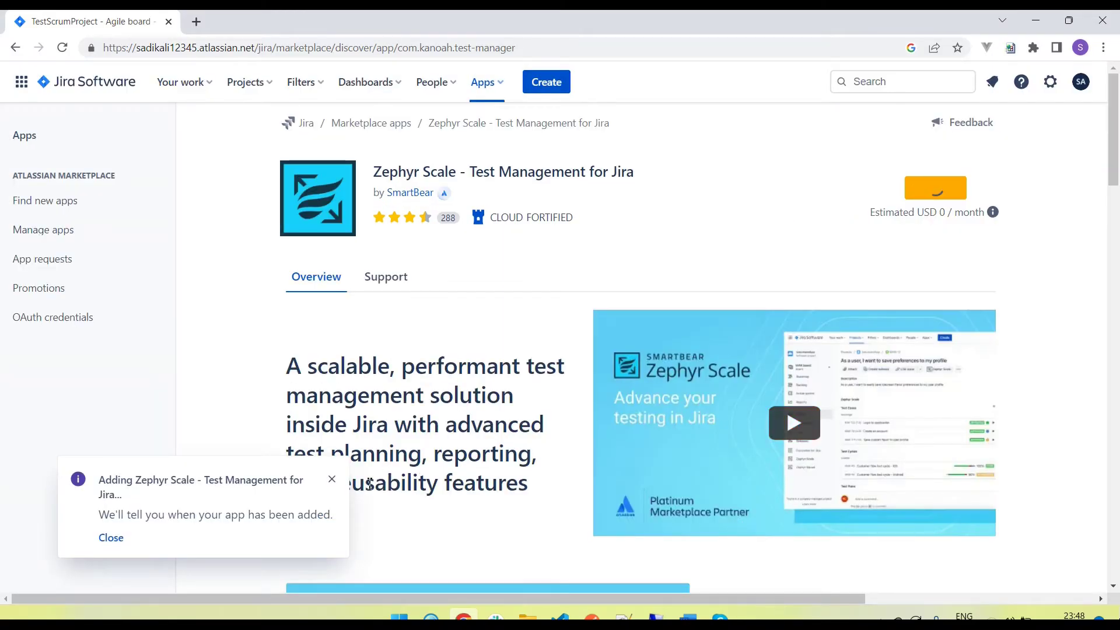
left_click_drag(175, 499, 317, 499)
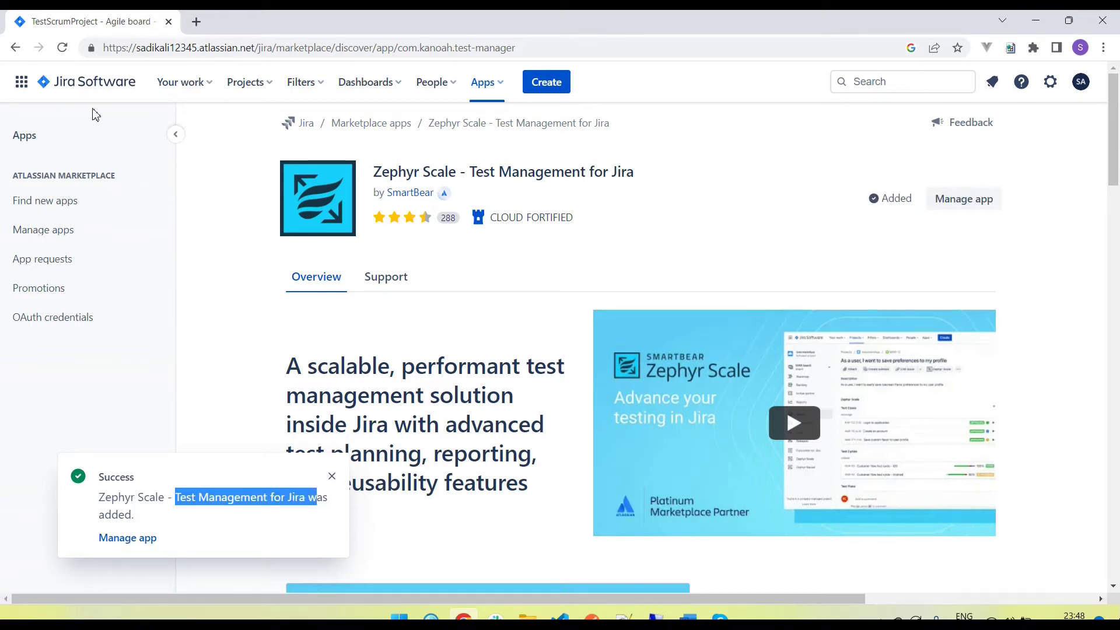
Open the Zephyr Scale app settings within the project settings of TestScrumProject.
left_click(270, 86)
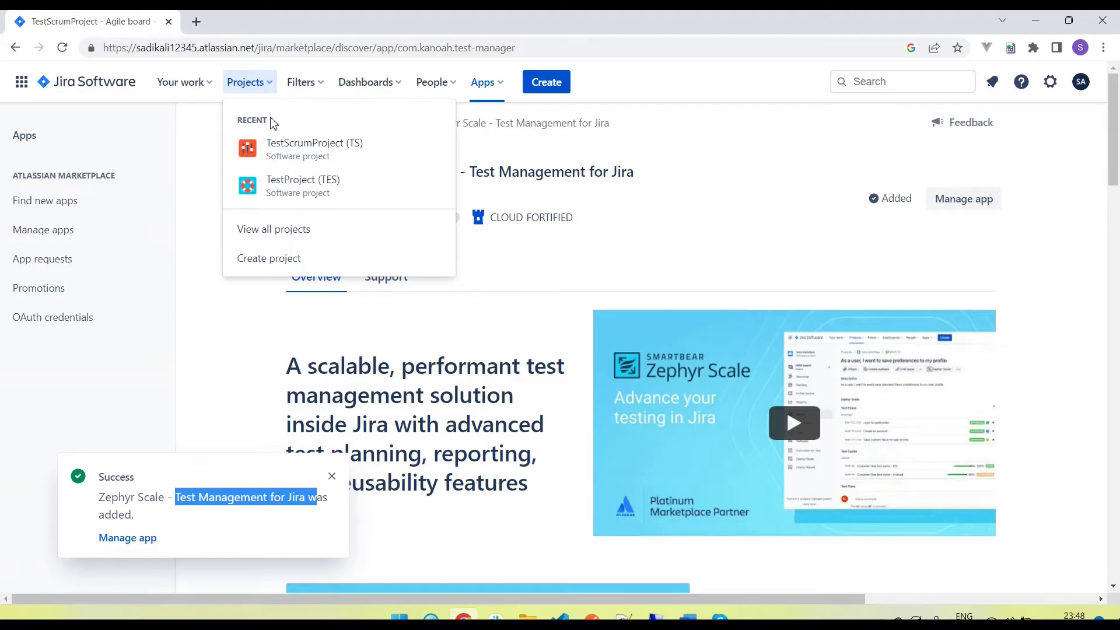
left_click(322, 153)
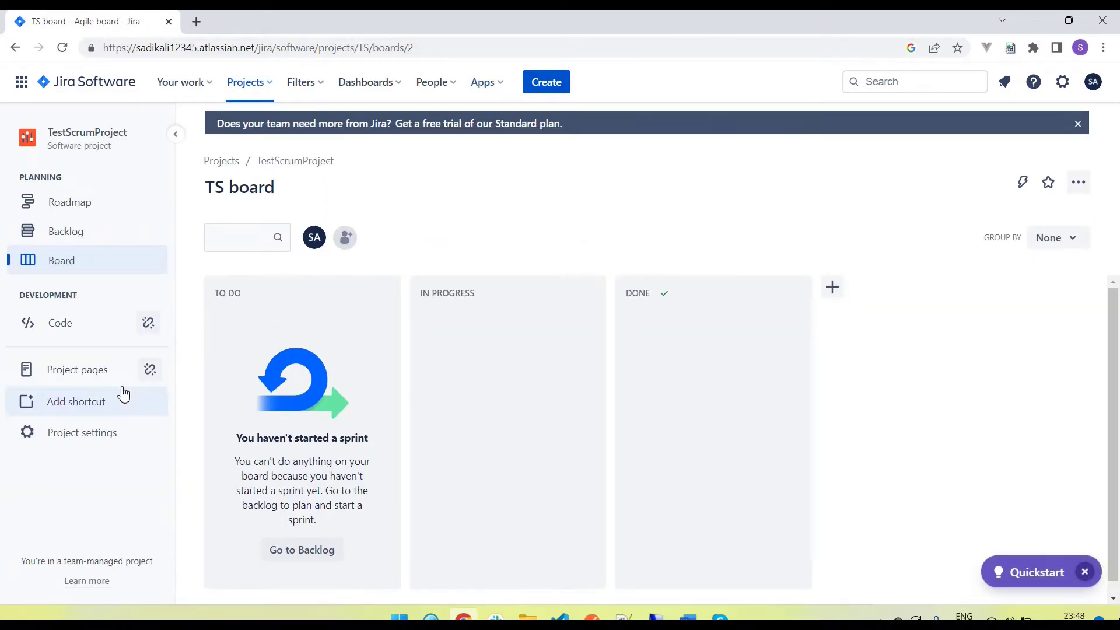
left_click(80, 441)
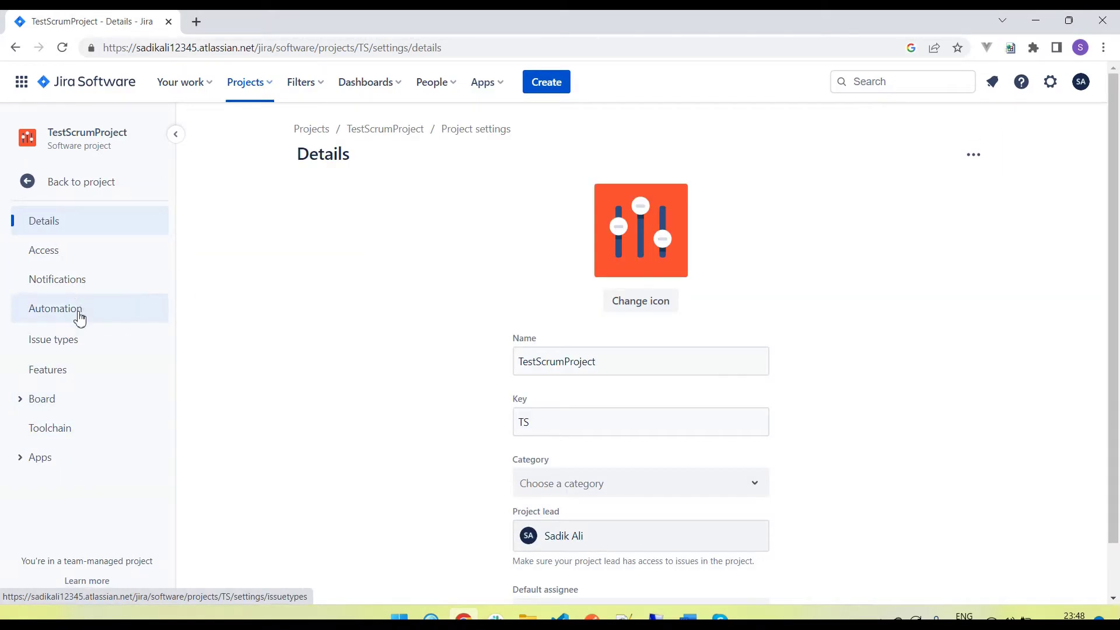
left_click(22, 465)
scroll(105, 477, "down", 2)
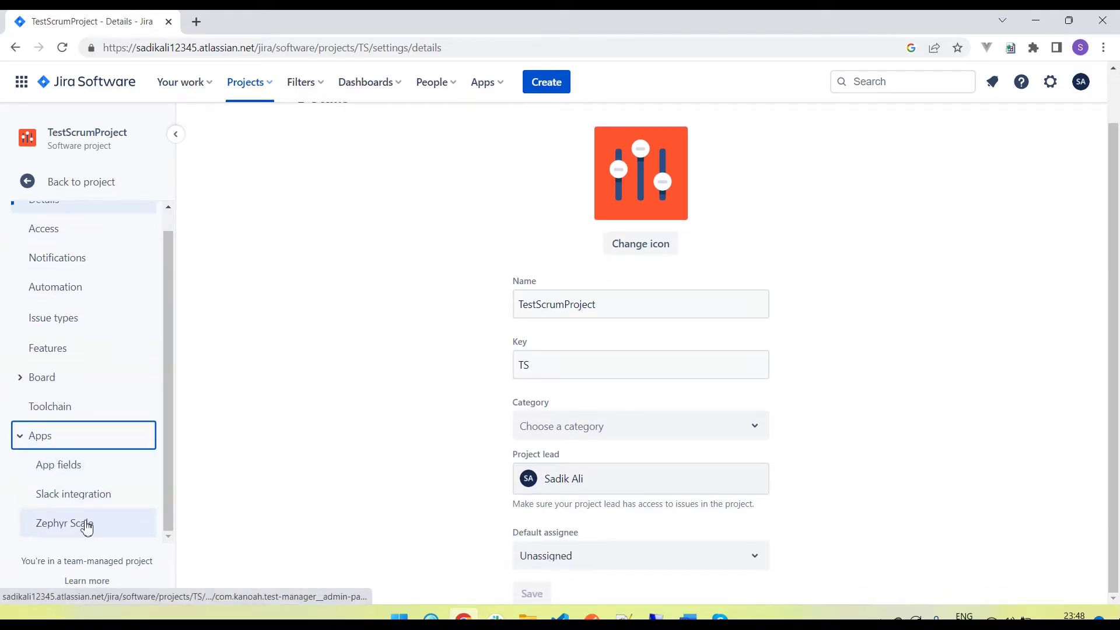
left_click(87, 528)
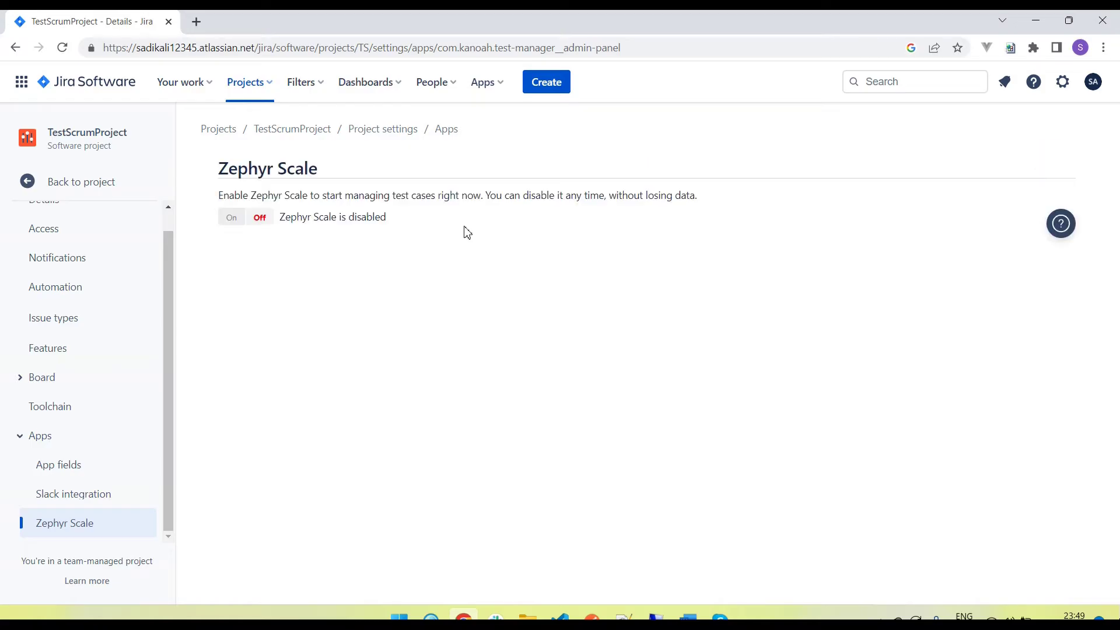
Enable Zephyr Scale for TestScrumProject and look over its issue type and permission settings.
left_click_drag(225, 196, 716, 203)
left_click(496, 197)
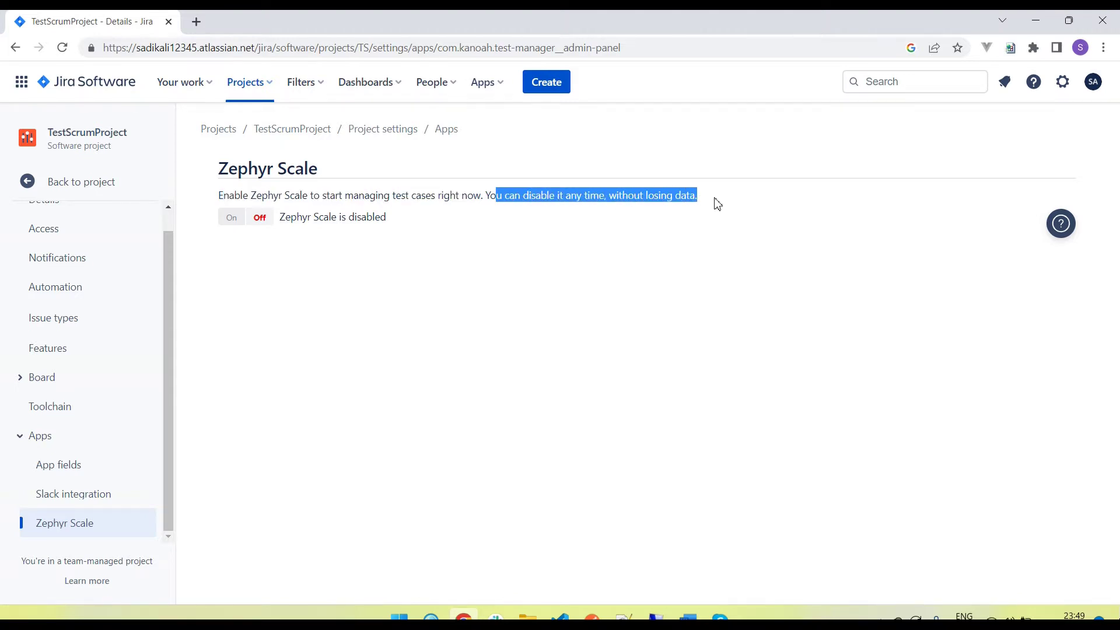
left_click(231, 218)
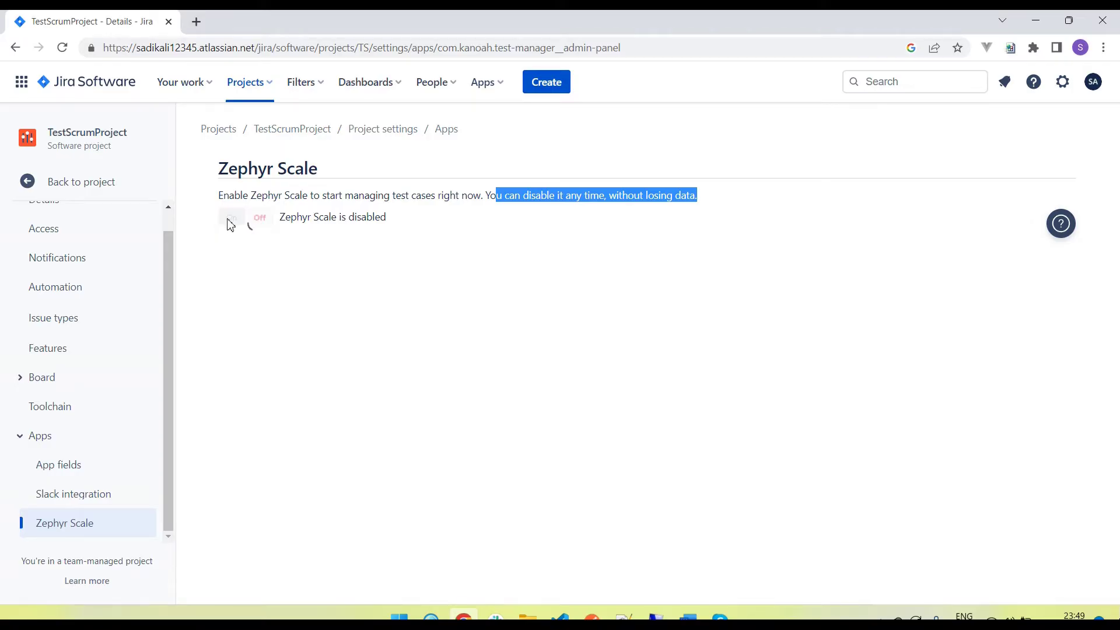
scroll(380, 265, "down", 4)
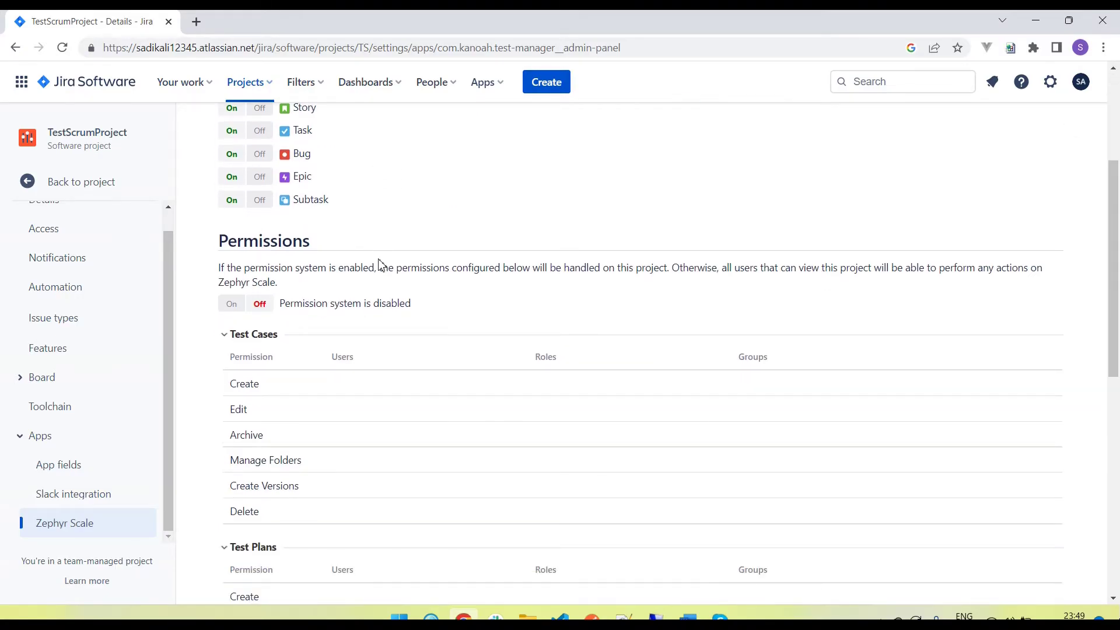
scroll(380, 264, "up", 3)
Return to the project, reload the page and open Zephyr Scale for TestScrumProject.
left_click(81, 181)
right_click(92, 498)
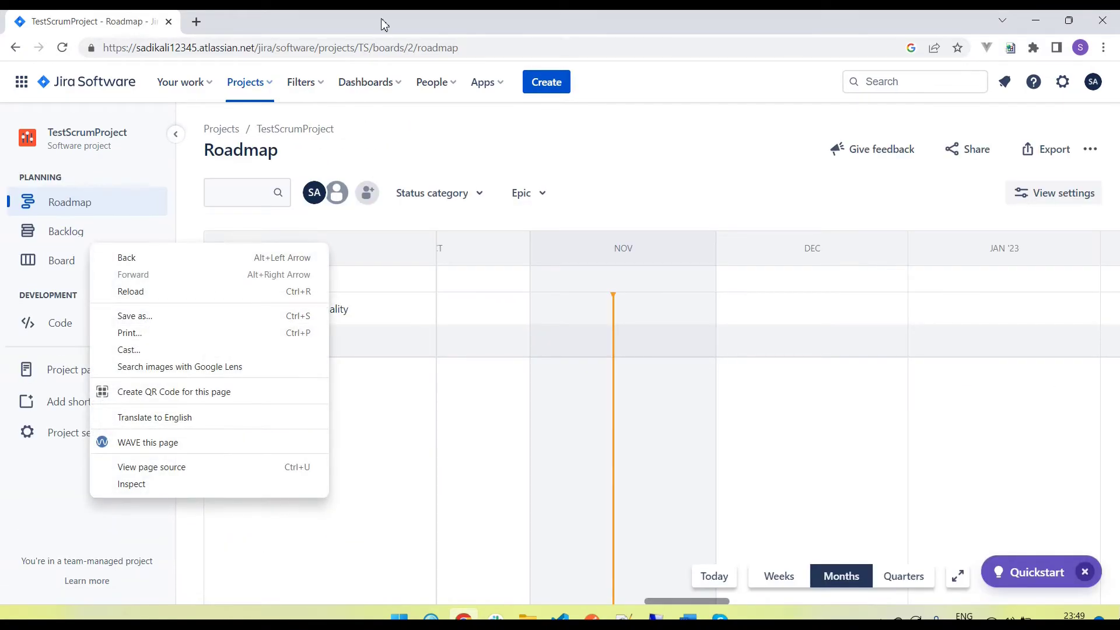
left_click(415, 53)
key("Return")
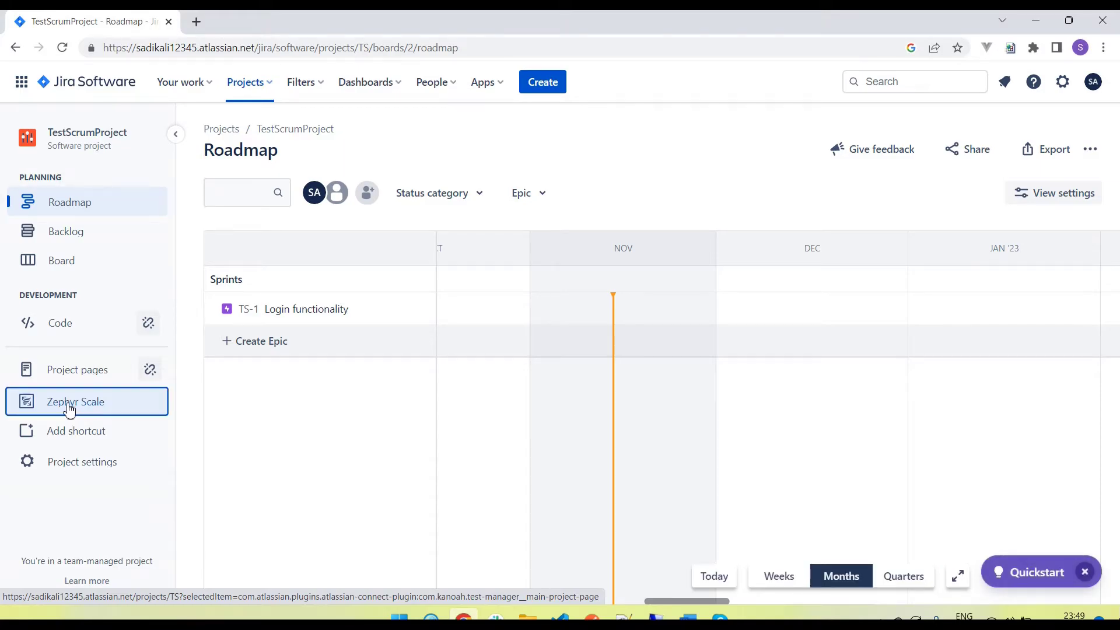
left_click(69, 410)
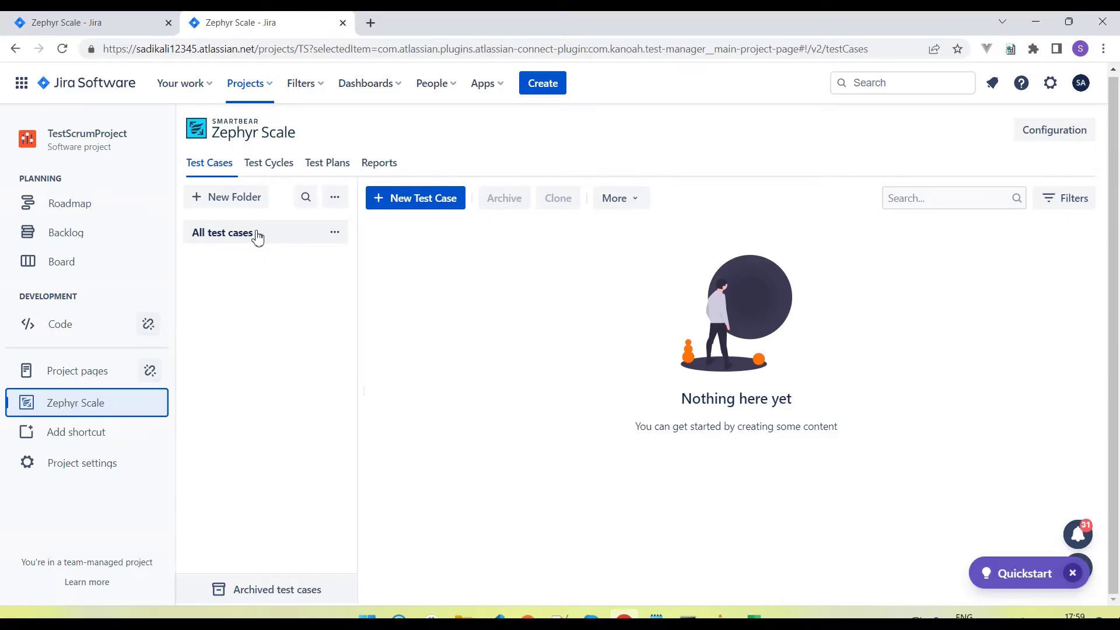
Create a test case folder named "Login" under All test cases.
left_click(233, 201)
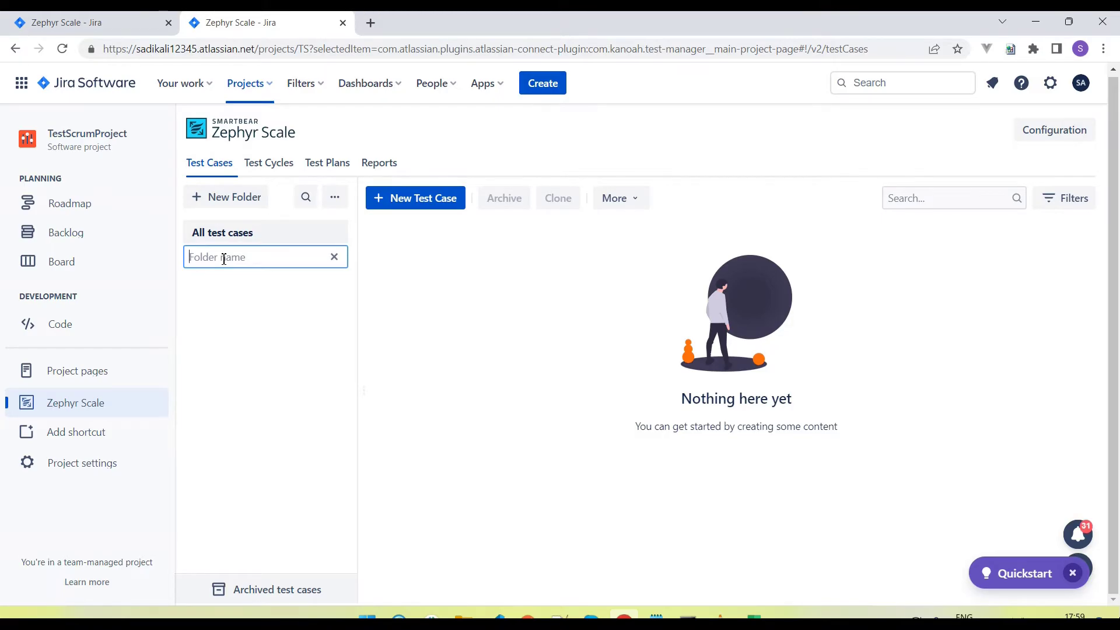
left_click(260, 302)
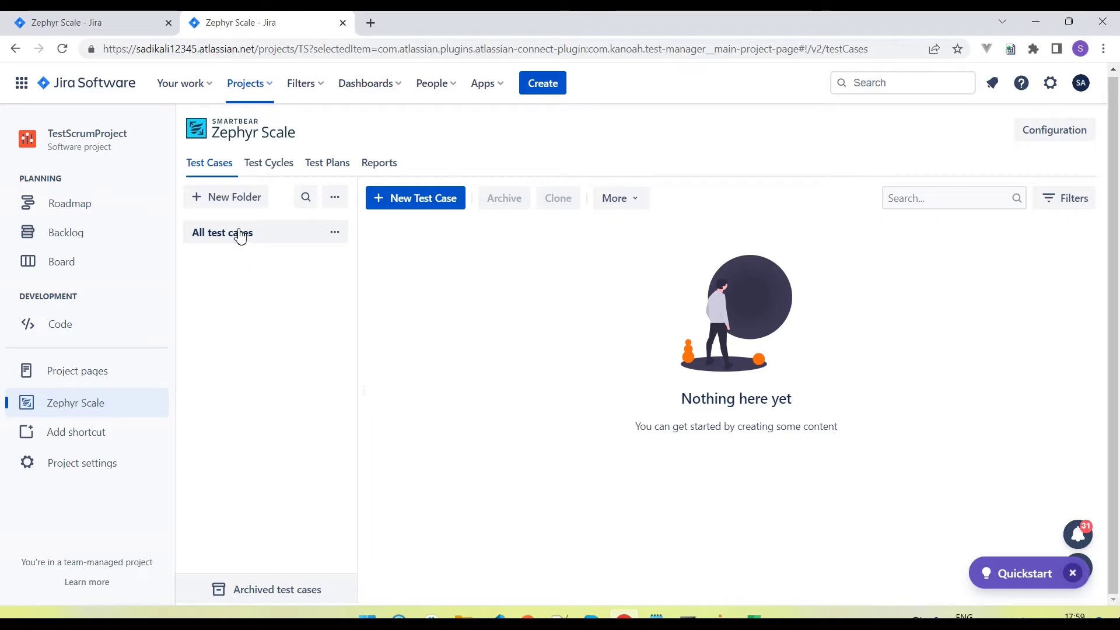
left_click(230, 201)
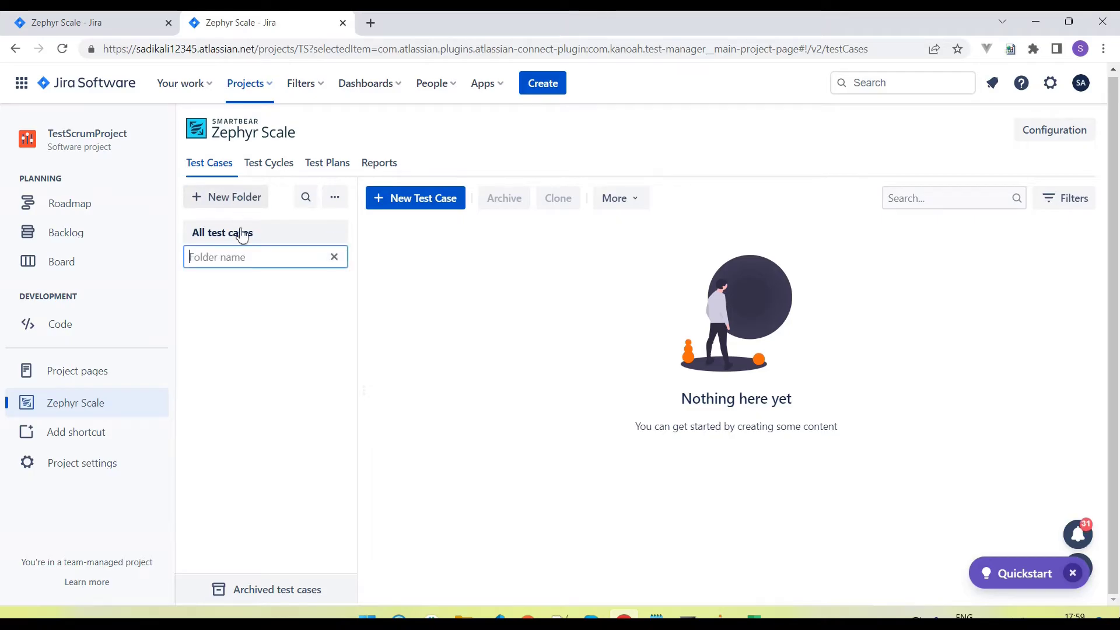
type("Login")
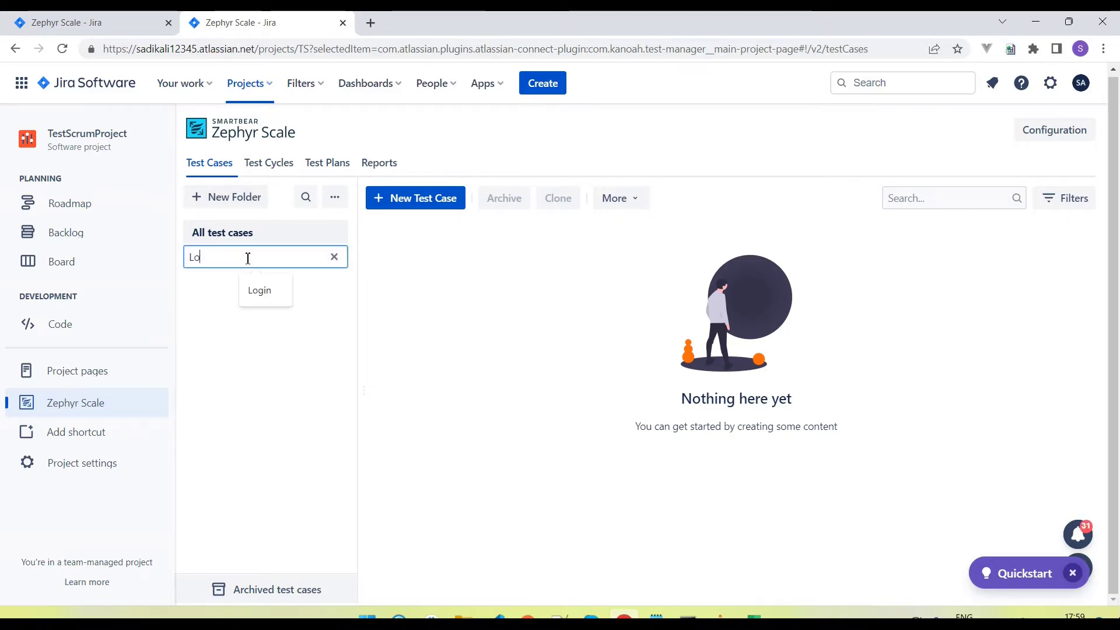
left_click(259, 324)
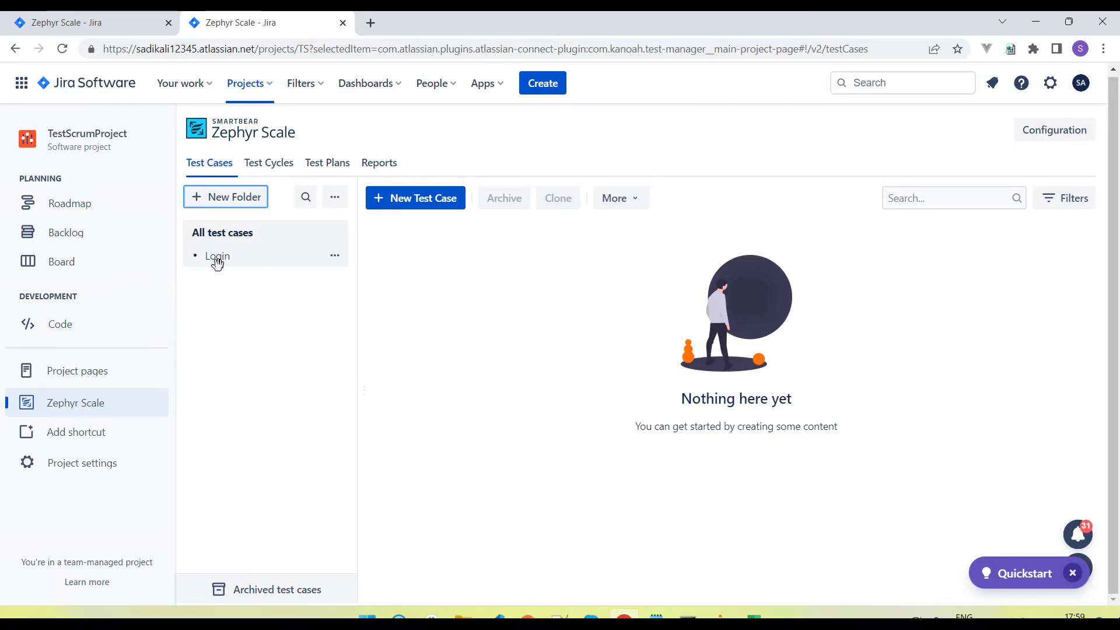
Add a second test case folder named "Signup" under All test cases.
left_click(236, 198)
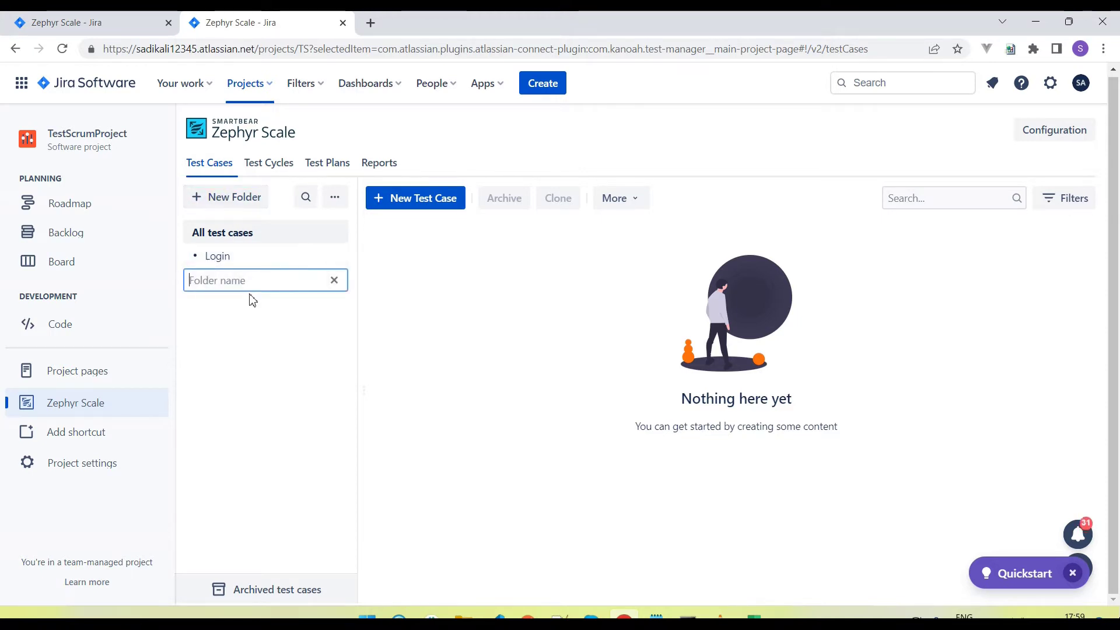
type("Signup")
key("Return")
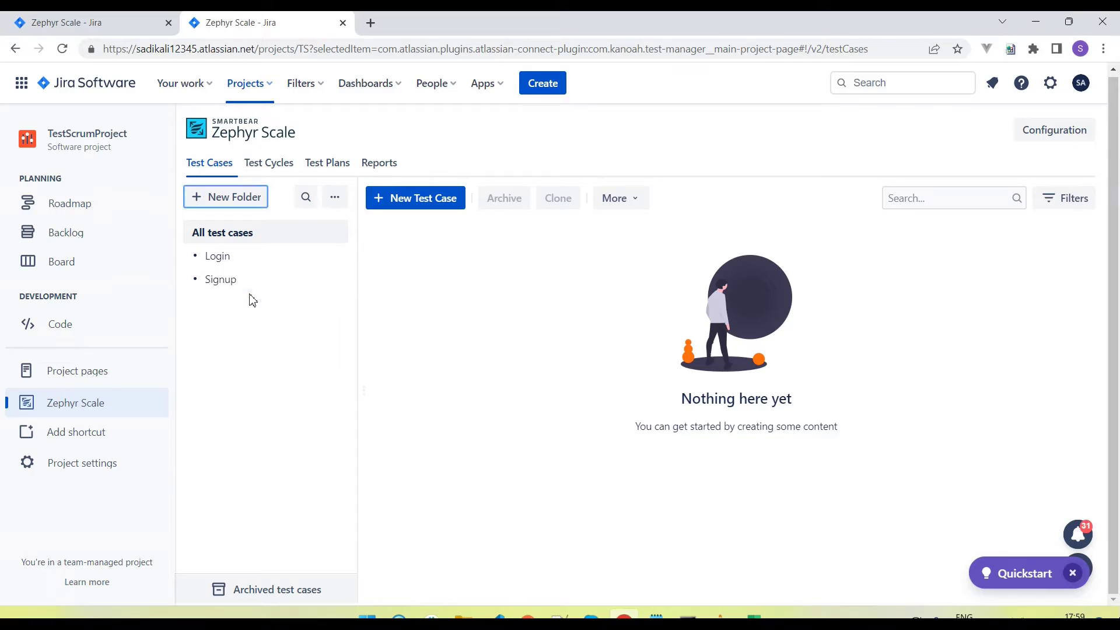
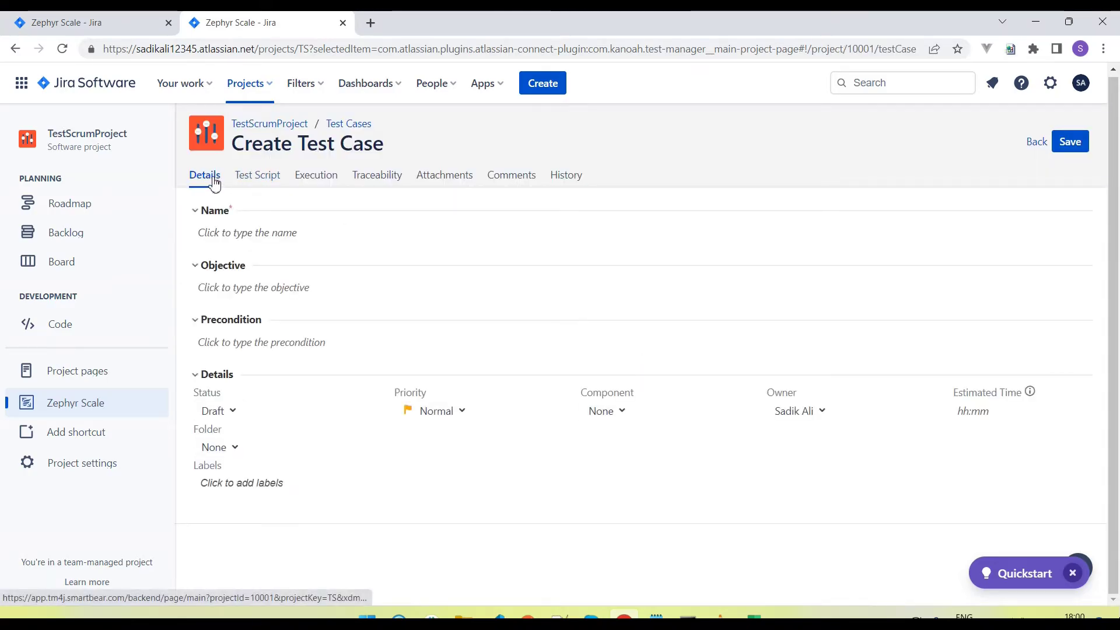
Examine the new test case's Test Script, Execution, Traceability, Attachments, Comments and History sections, ending back on Details.
left_click(266, 178)
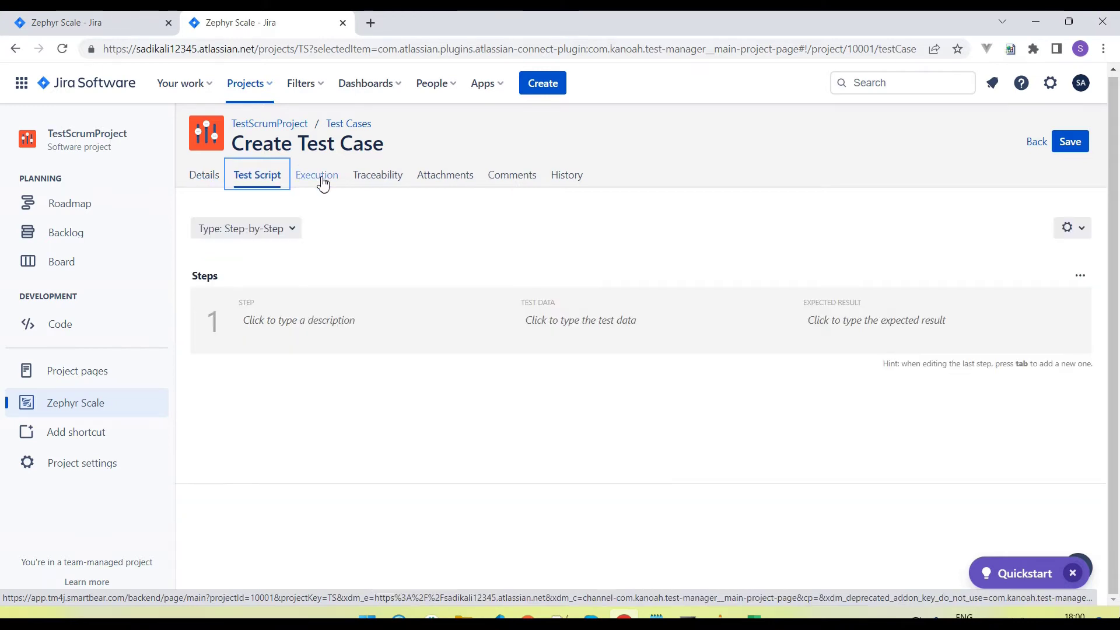
left_click(316, 183)
left_click(382, 183)
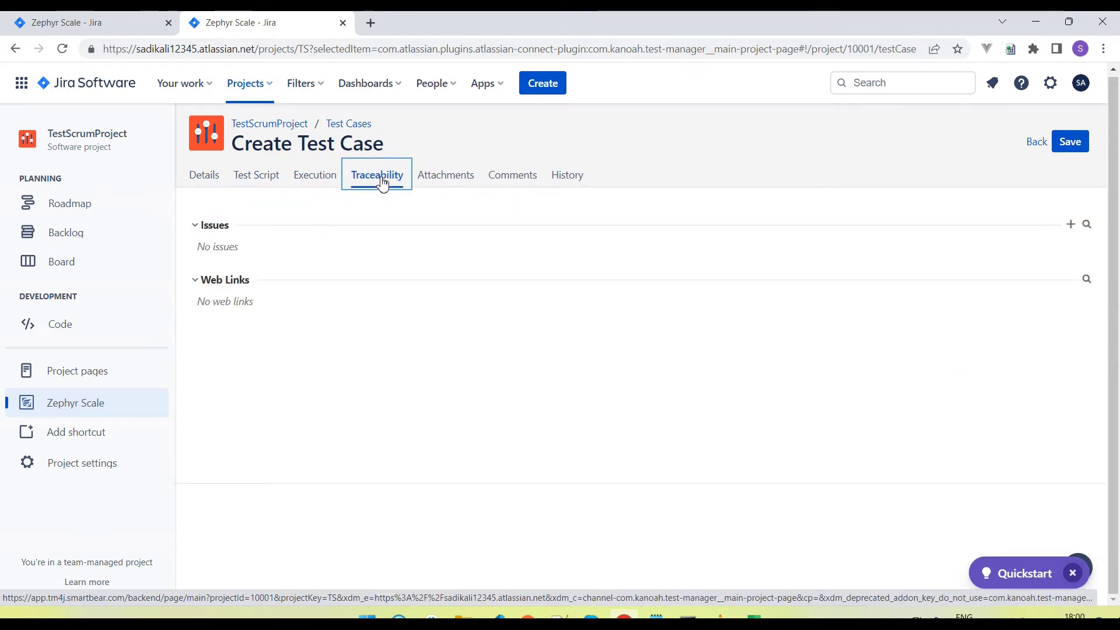
left_click(439, 185)
left_click(519, 182)
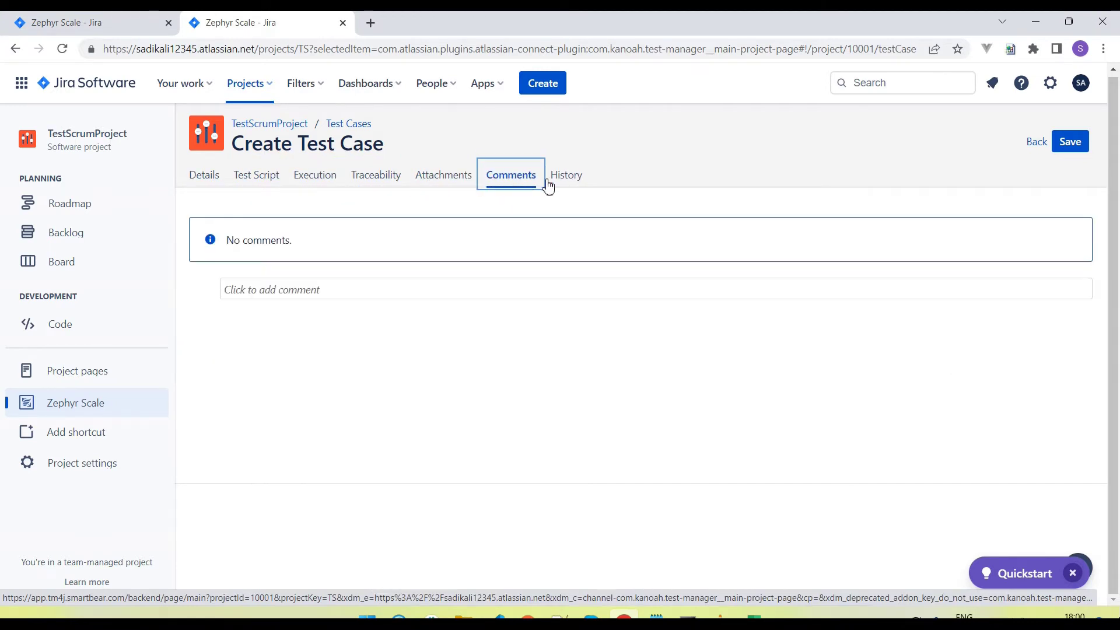
left_click(569, 182)
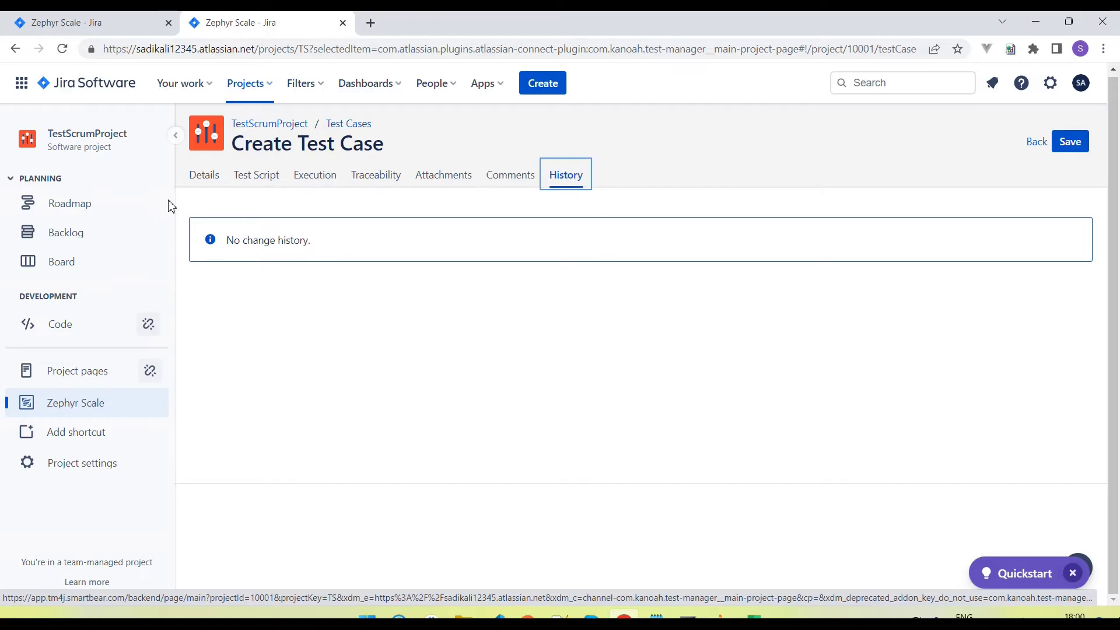
left_click(207, 187)
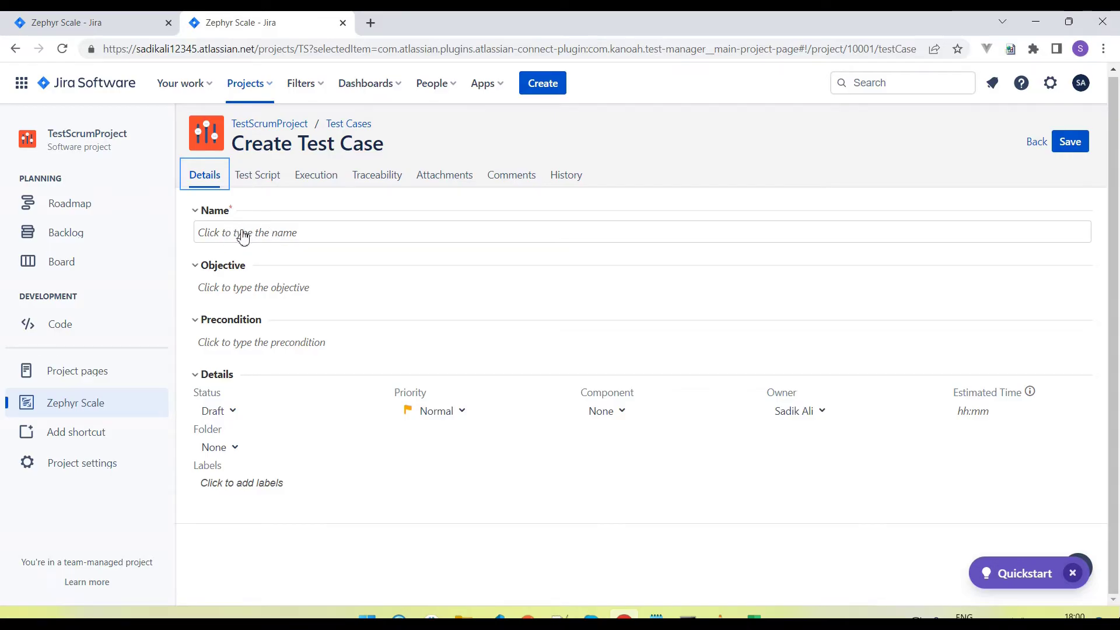
Switch to the TestCases.xlsx workbook in Excel and copy the TC_003 summary text "Verify user login with valid user credential".
left_click(753, 615)
key("super+Up")
left_click(259, 193)
double_click(261, 193)
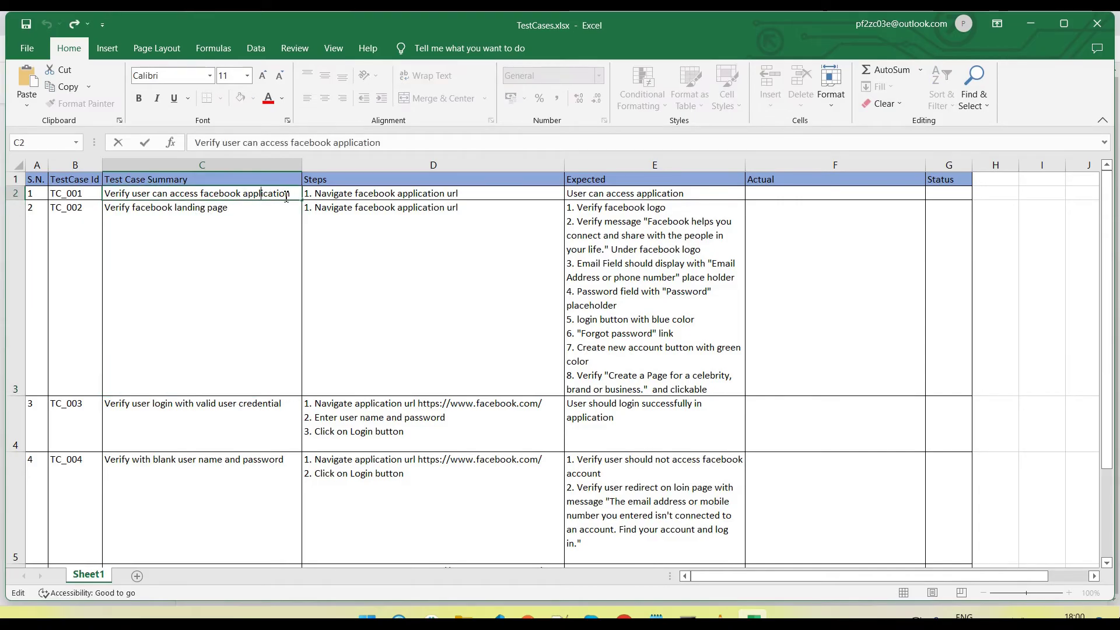
double_click(251, 403)
left_click_drag(282, 403, 104, 403)
key("ctrl+c")
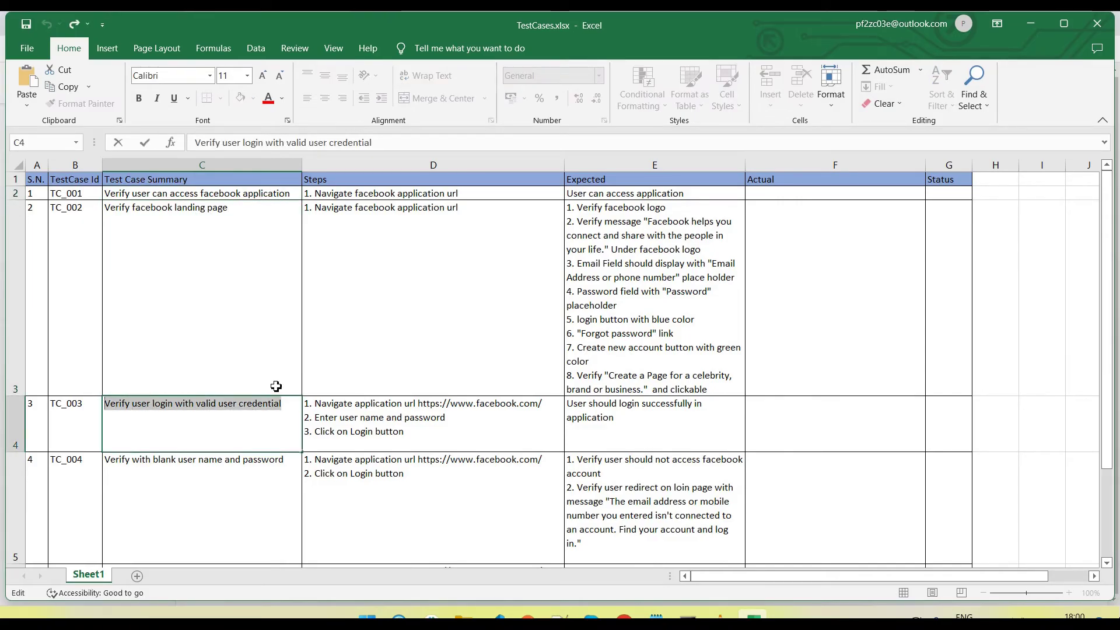
Return to Jira and set both the test case's Name and Objective to "Verify user login with valid user credential".
left_click(376, 418)
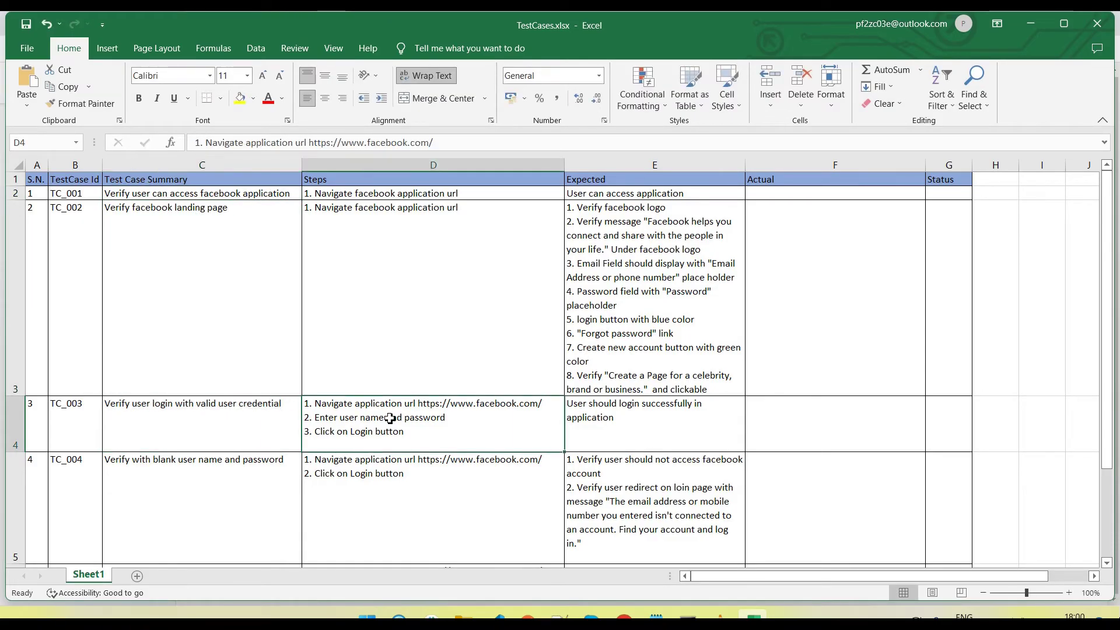
key("alt+Tab")
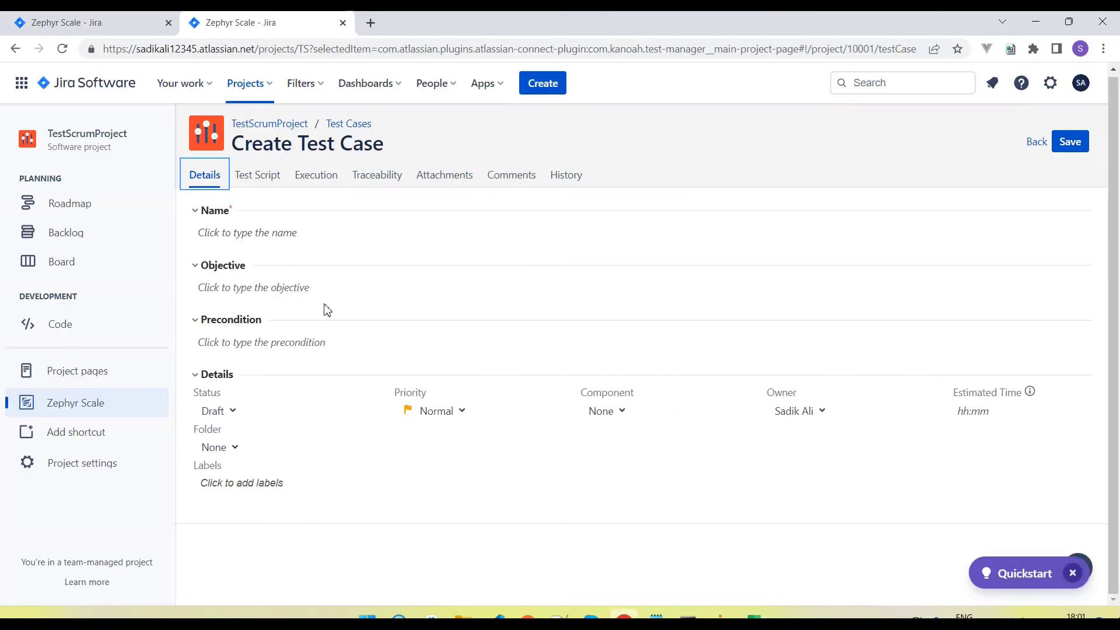
left_click(243, 232)
key("ctrl+v")
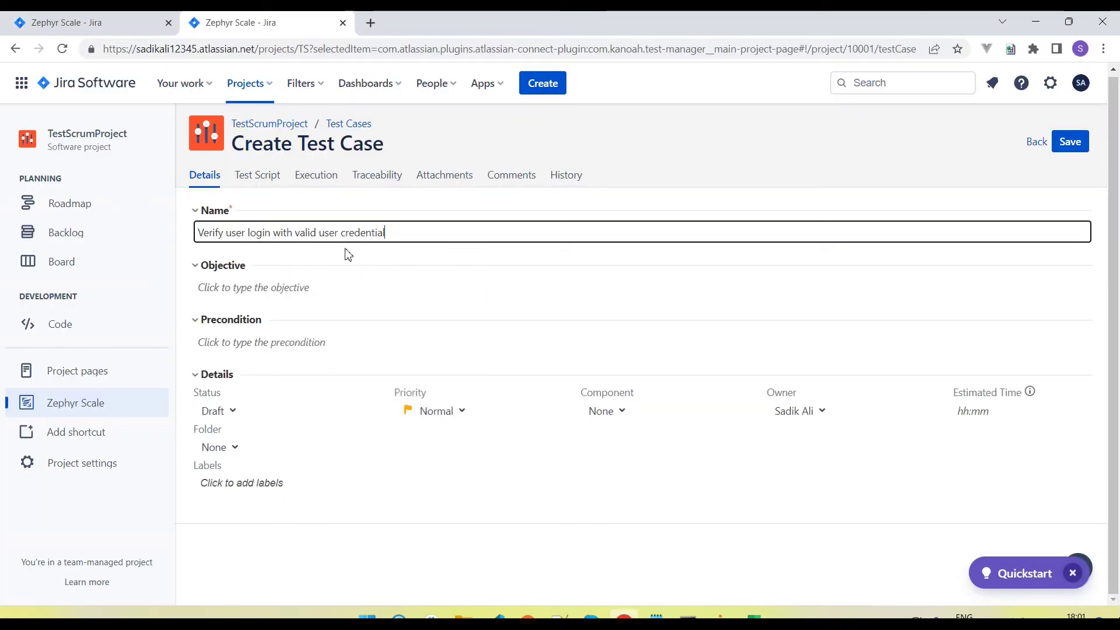
left_click(257, 290)
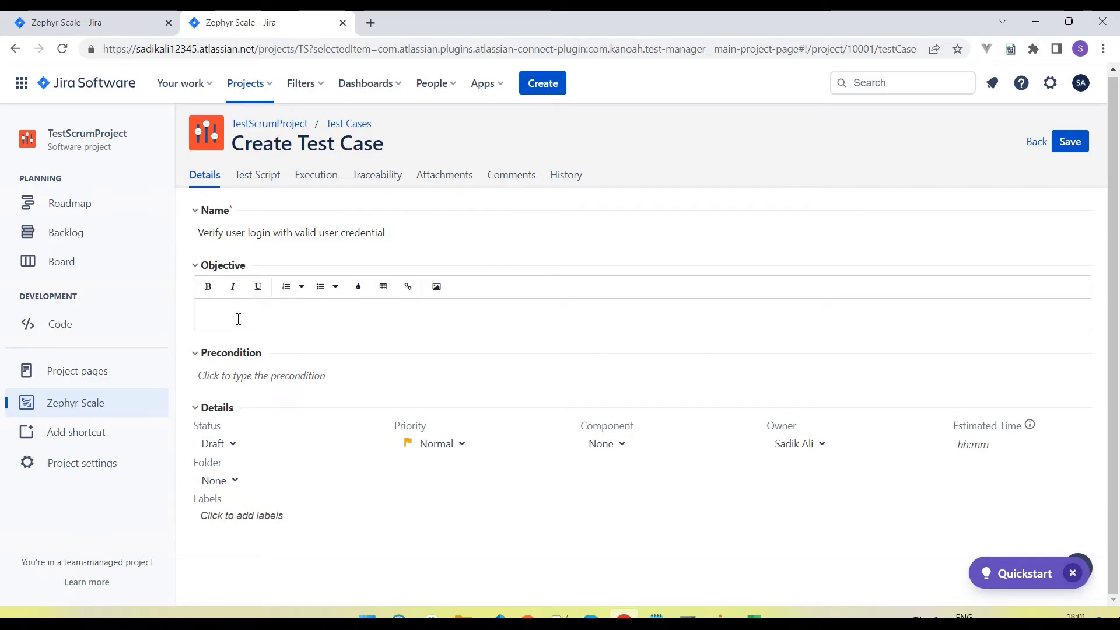
key("ctrl+v")
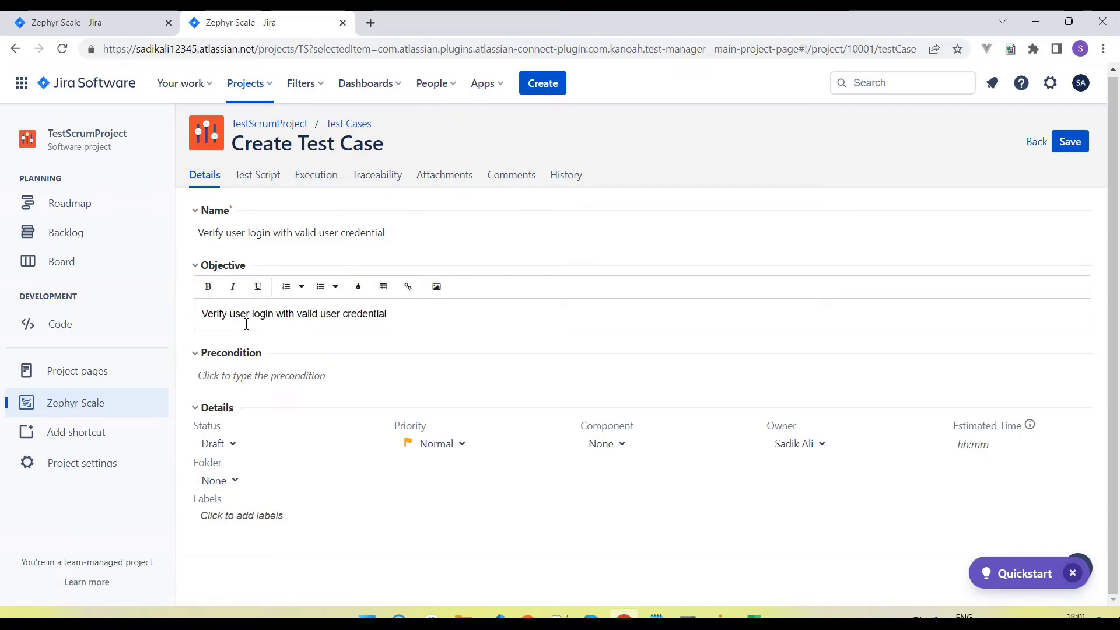
left_click_drag(390, 314, 206, 315)
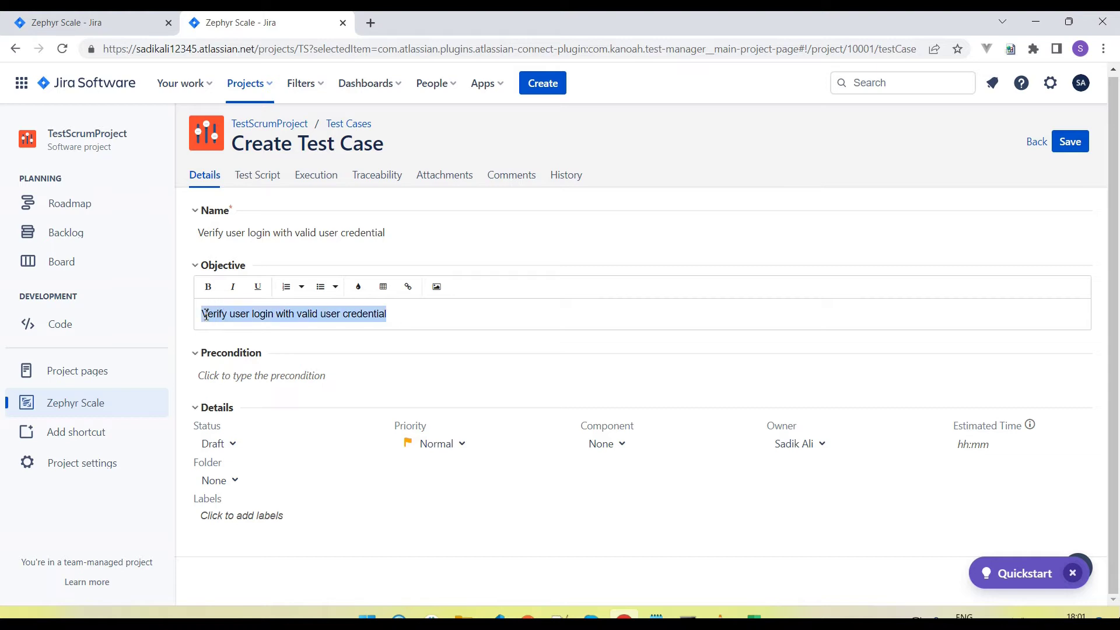
Enter "browser is open and user is on login page" as the test case's Precondition.
left_click(221, 384)
type("Applicati")
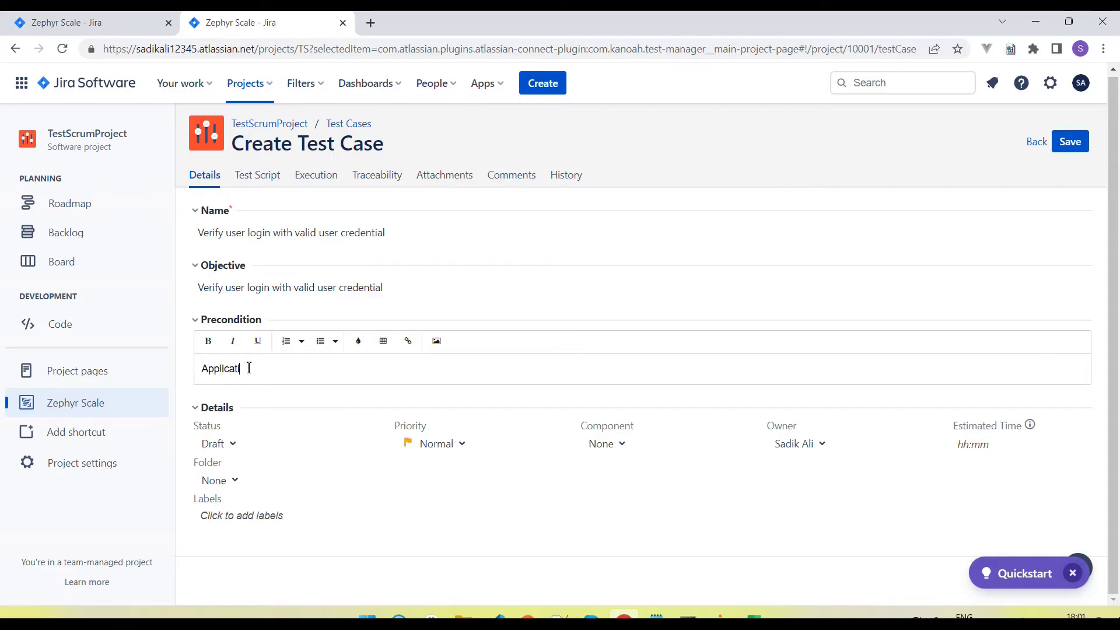
type("on shoud")
key("ctrl+a")
type("brows")
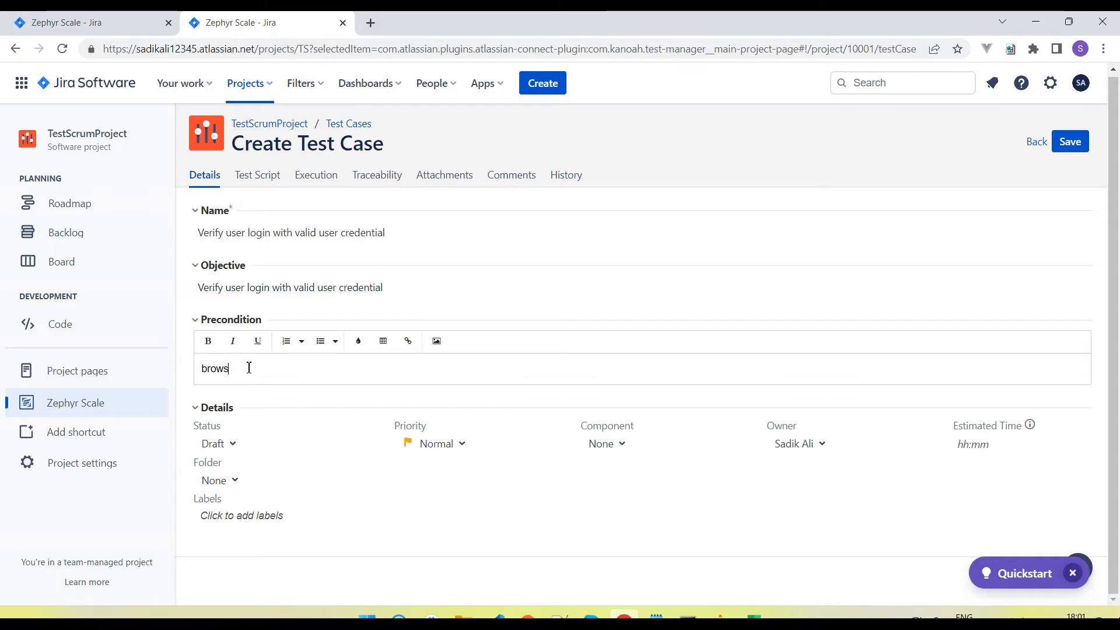
type("er is open")
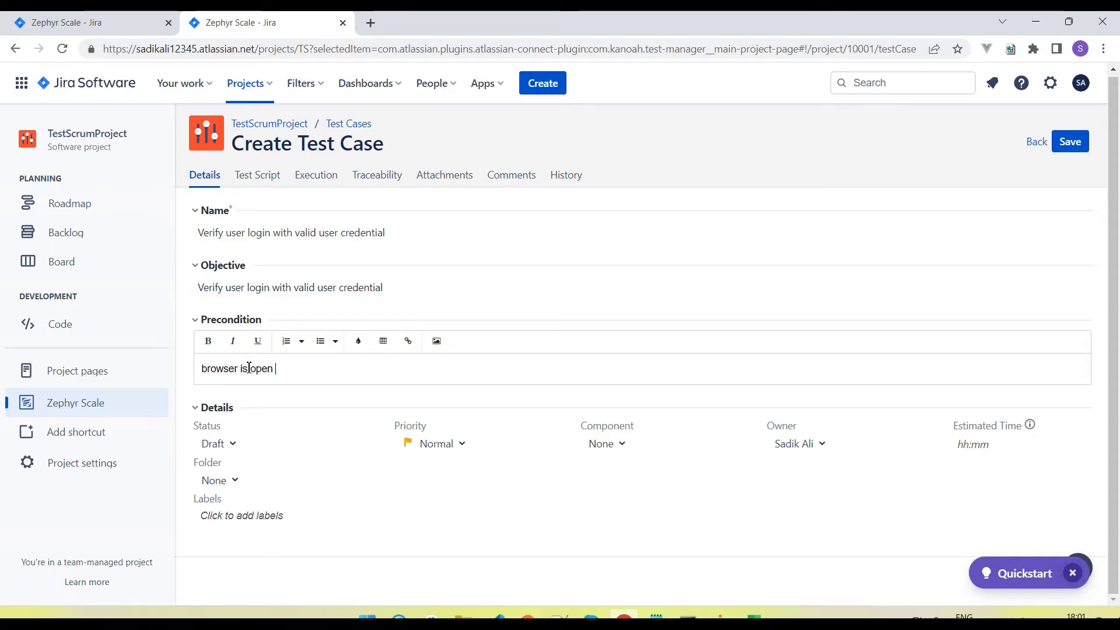
type(" and user is on login page")
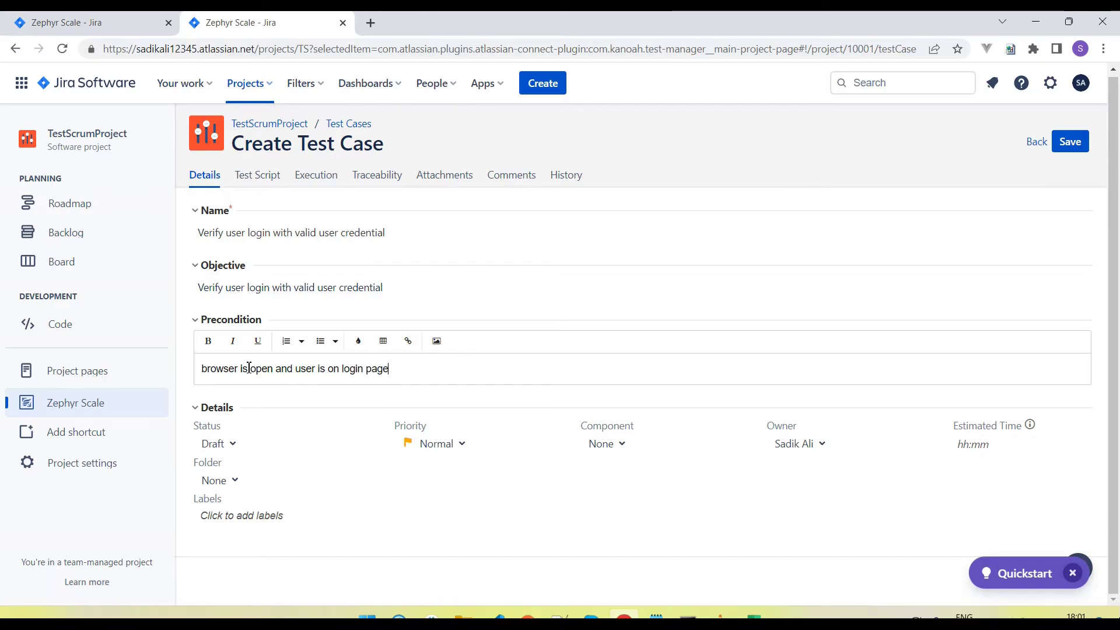
left_click(335, 516)
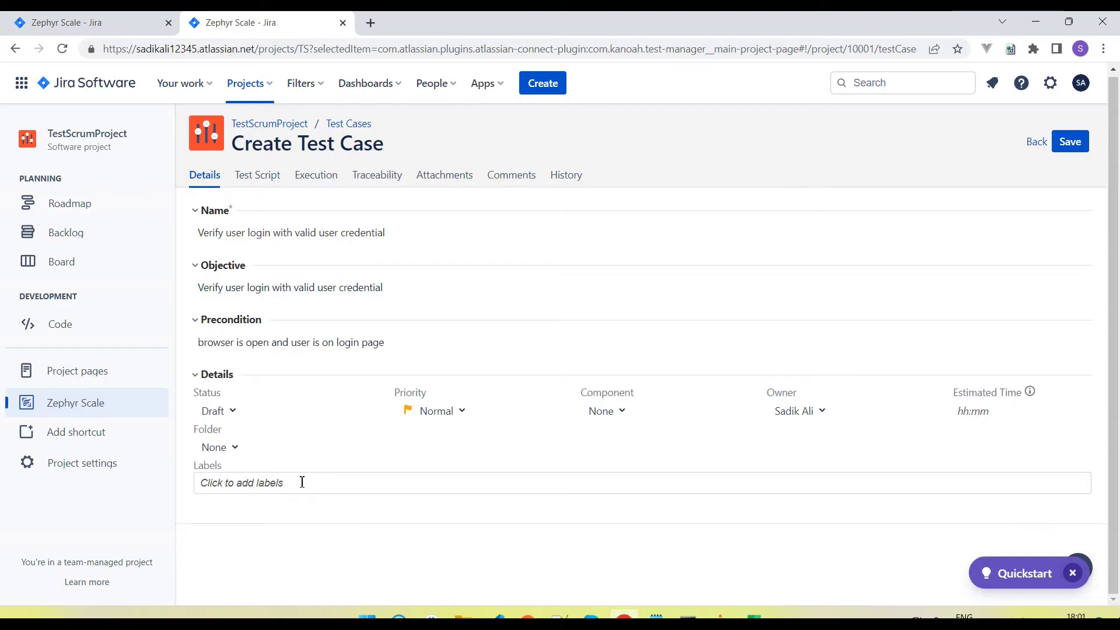
Choose Draft as the test case's status and assign it to the /Login folder.
left_click(226, 411)
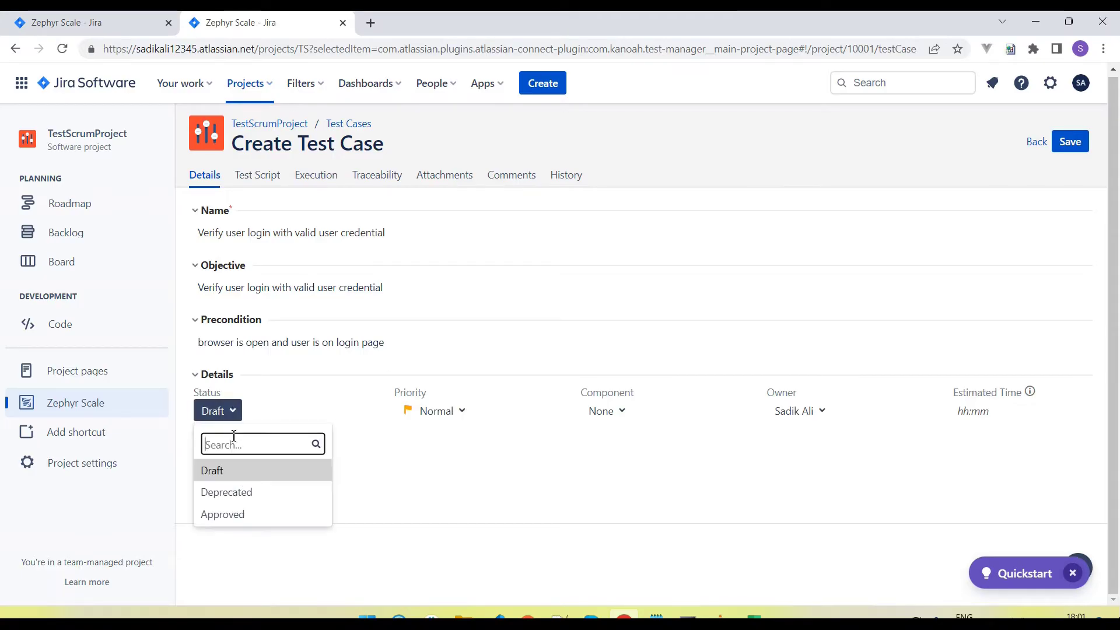
left_click(229, 477)
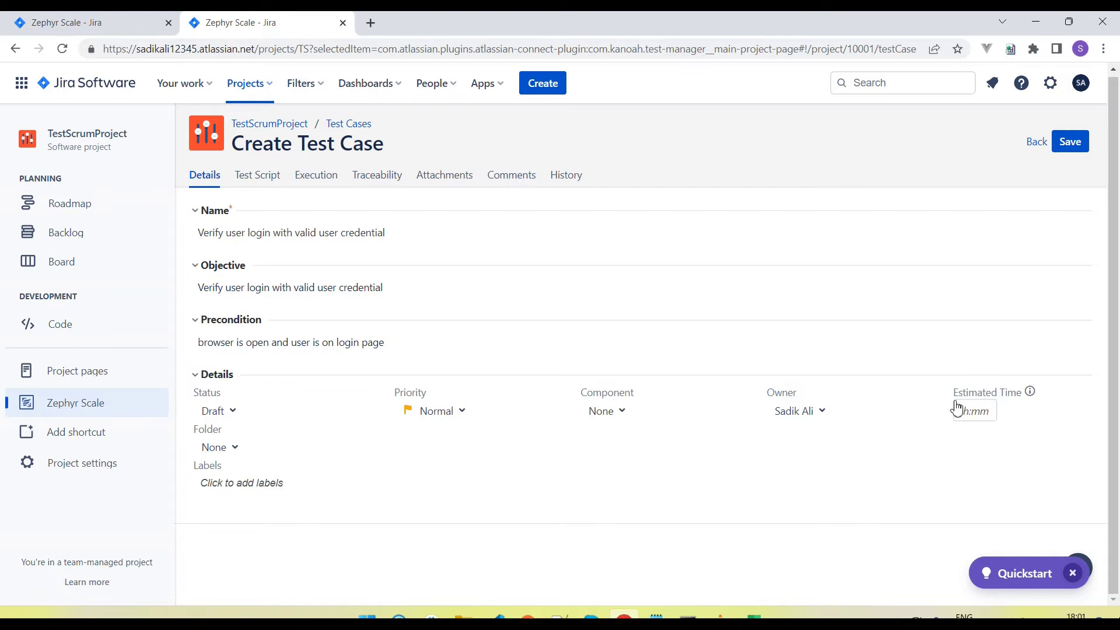
left_click(236, 449)
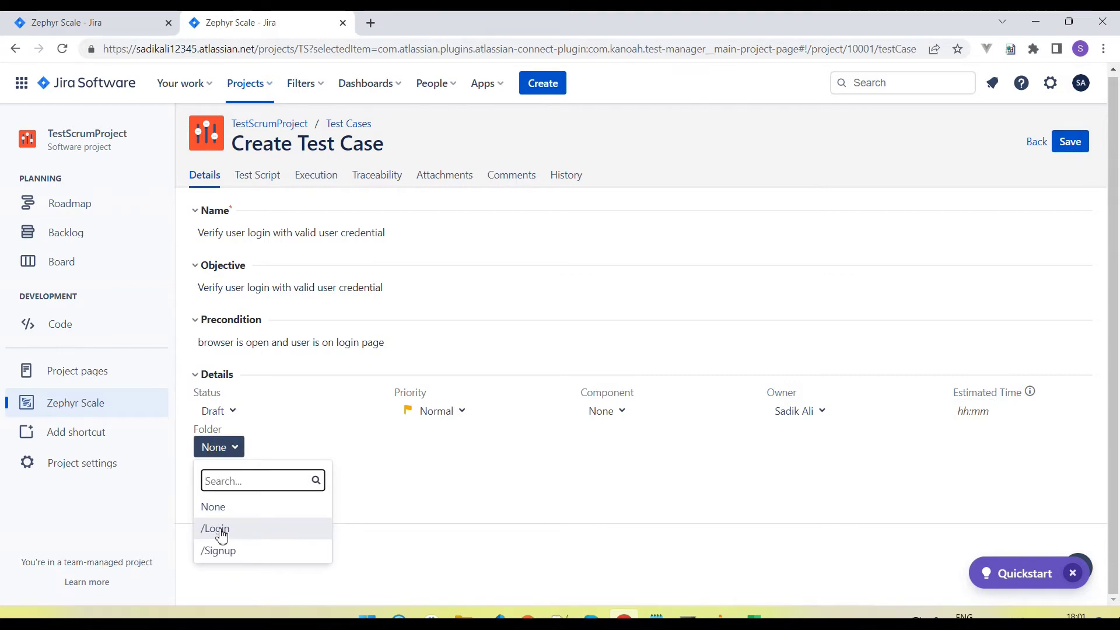
left_click(218, 530)
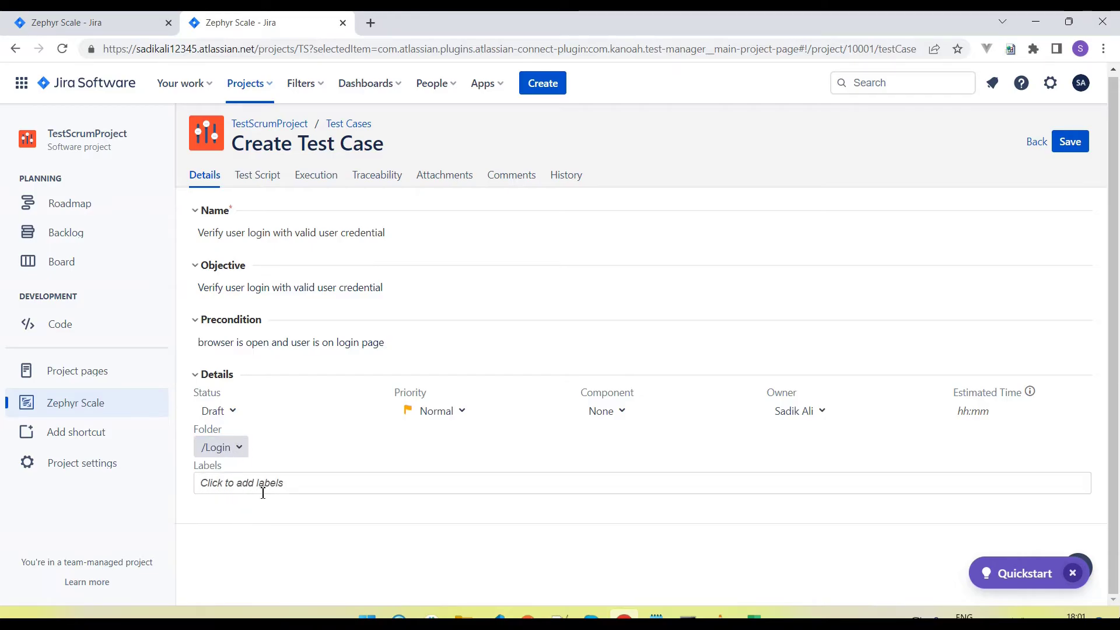
Add the label "Login" to the test case.
left_click(249, 482)
type("Login")
key("Return")
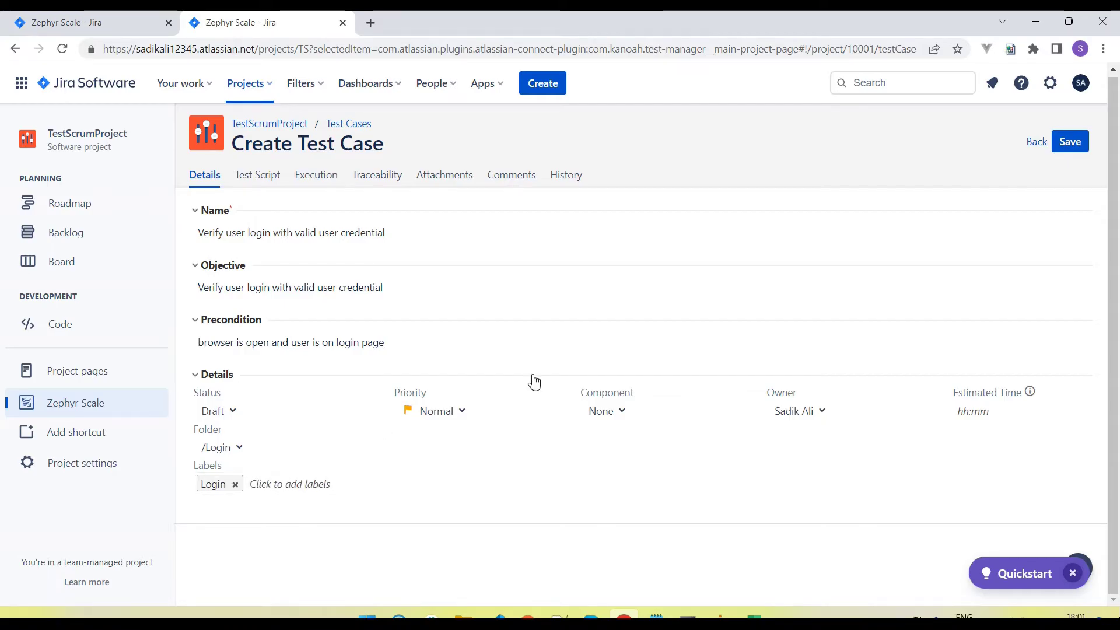
Examine the Test Script's BDD - Gherkin and Plain Text types, ending back on Step-by-Step.
left_click(262, 182)
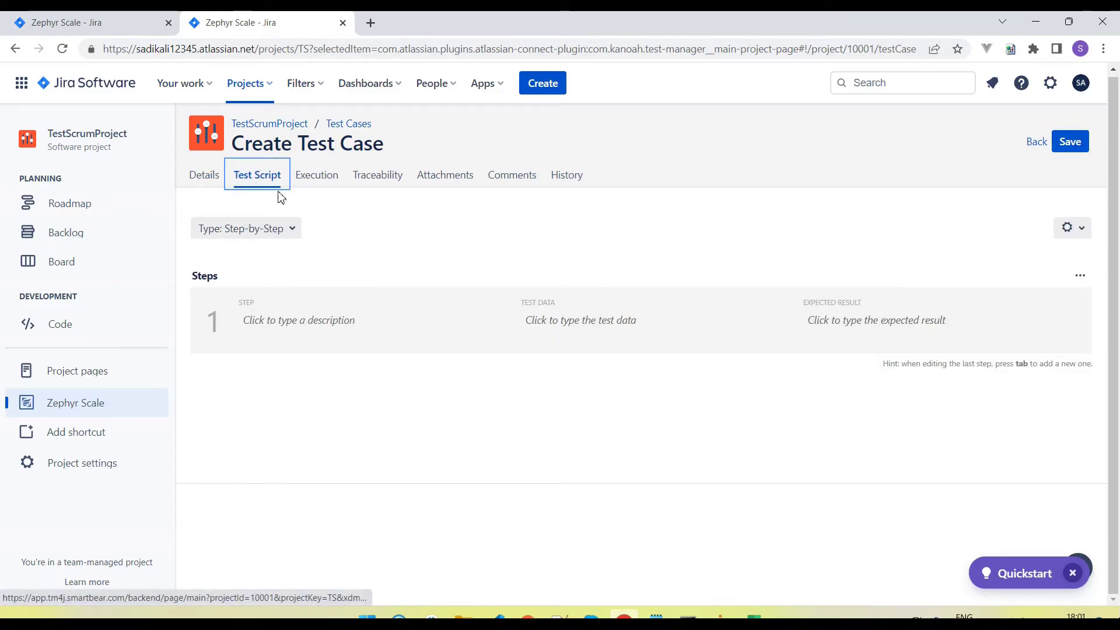
left_click(288, 232)
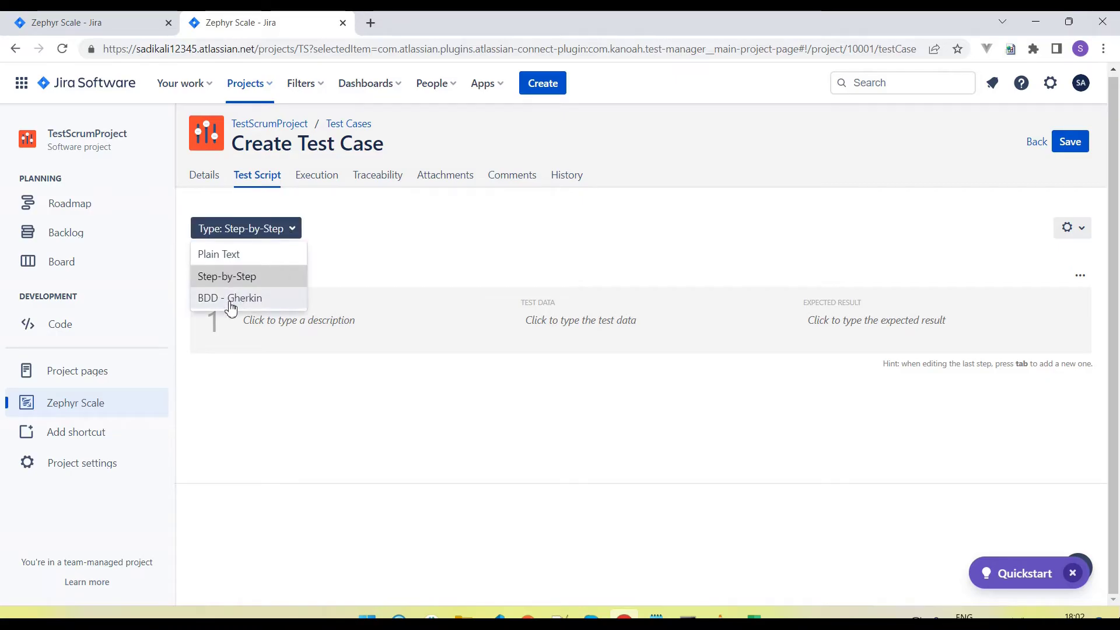
left_click(243, 298)
left_click(257, 308)
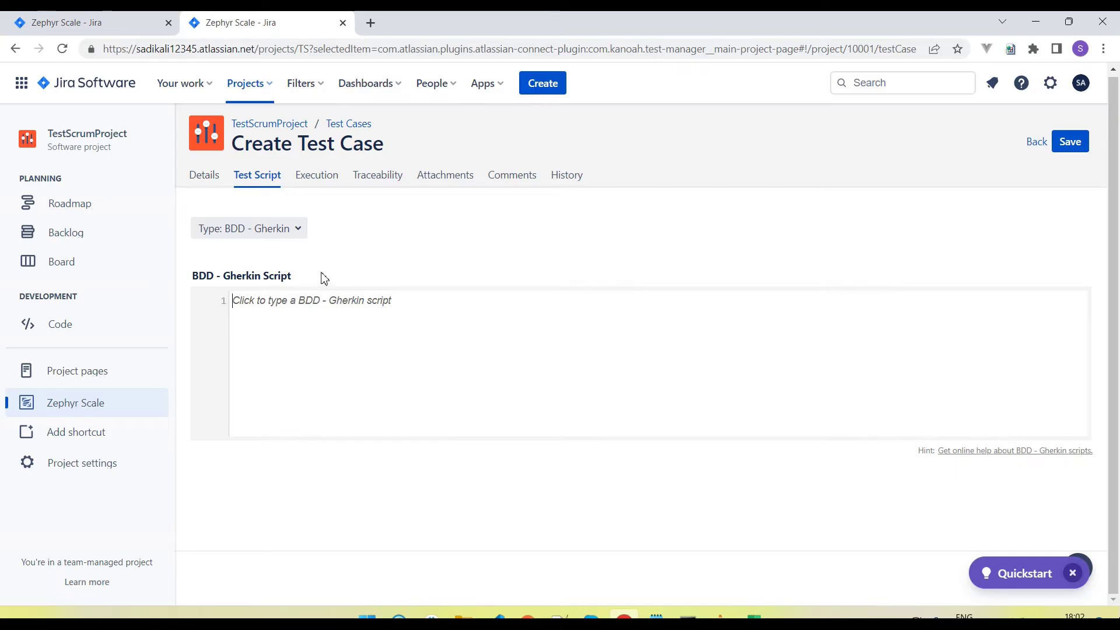
left_click(300, 232)
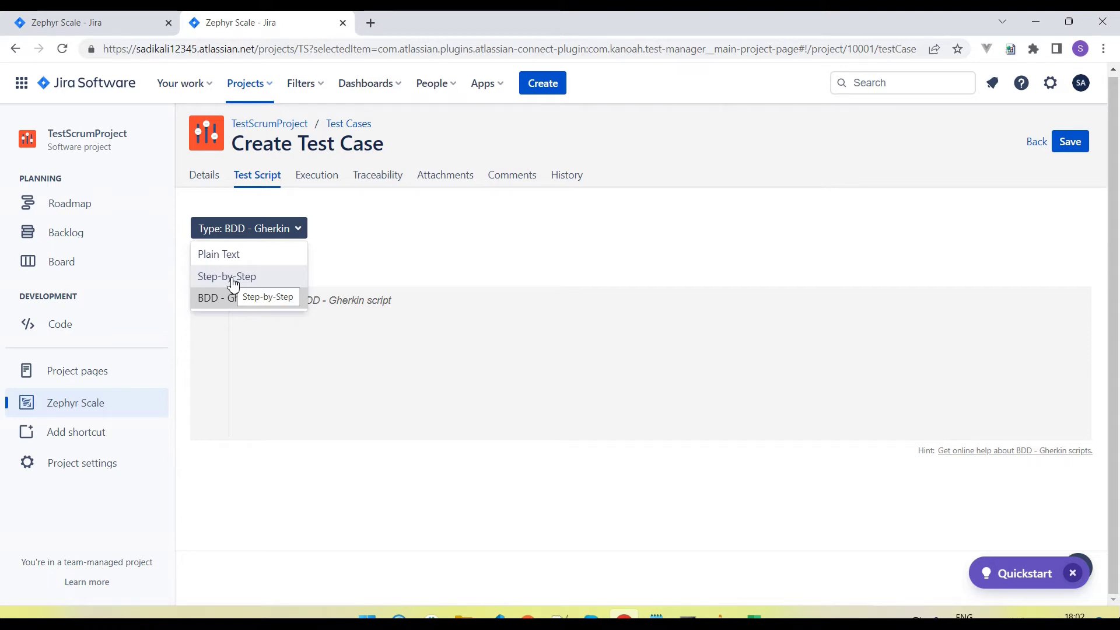
left_click(231, 277)
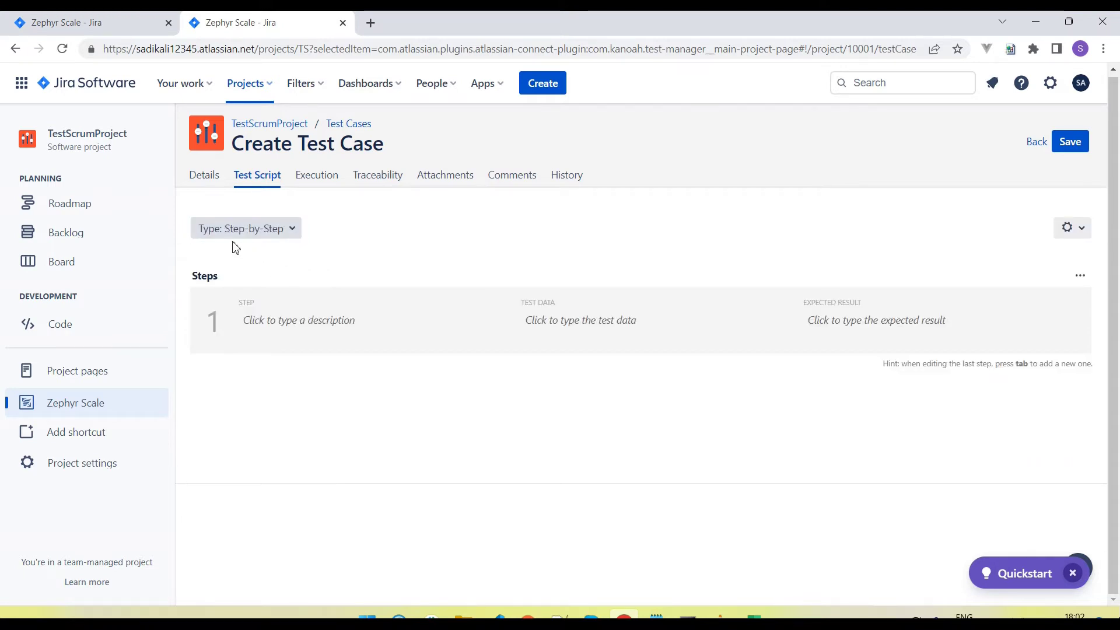
left_click(290, 239)
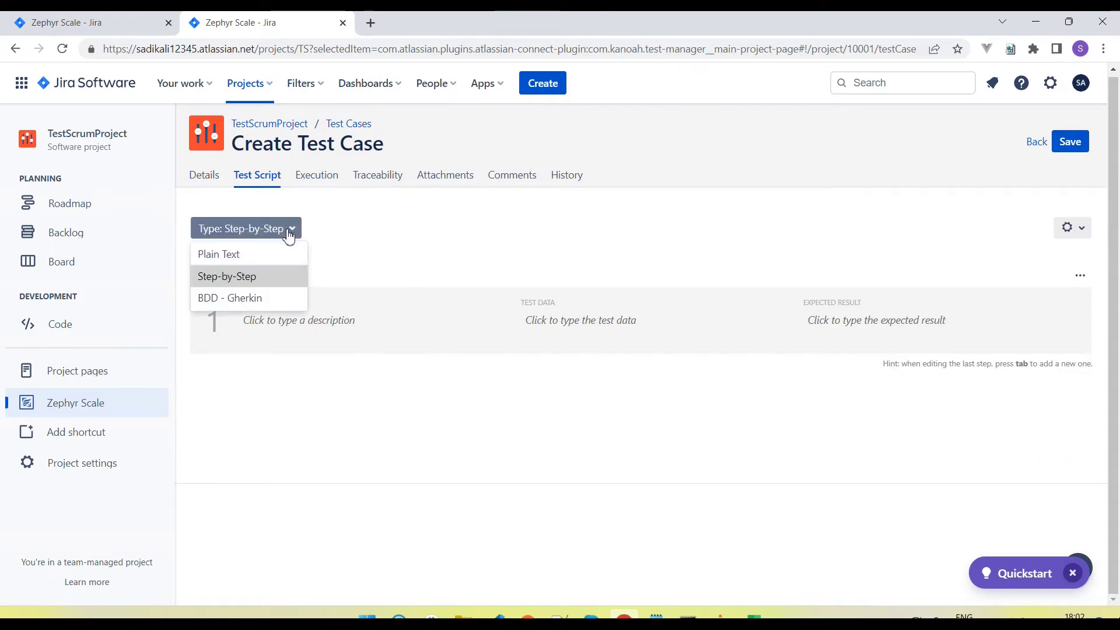
left_click(237, 257)
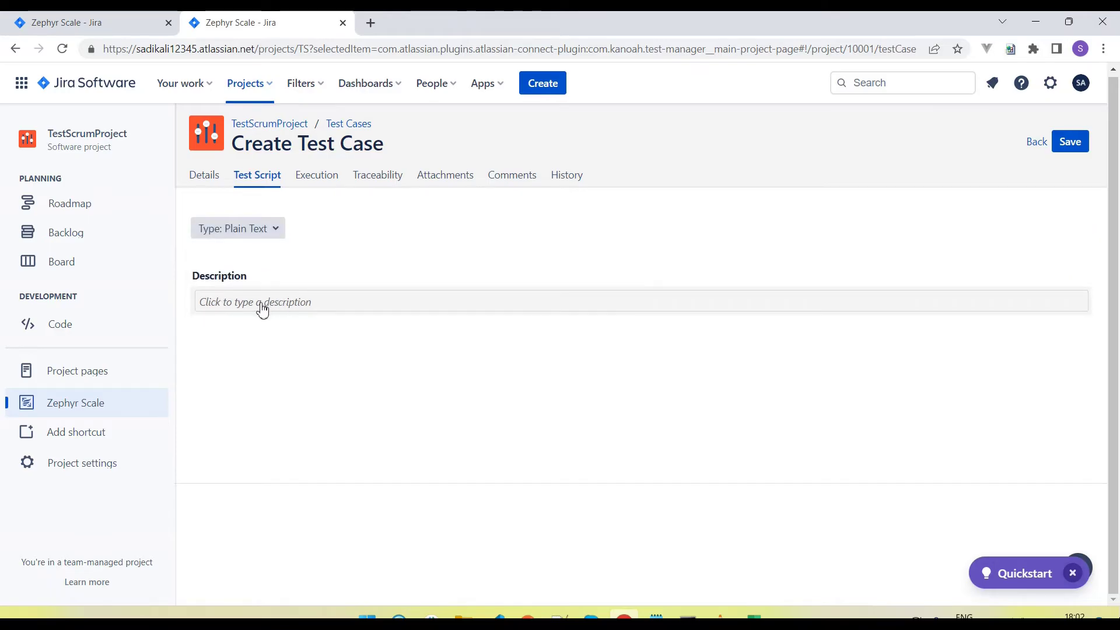
left_click(274, 232)
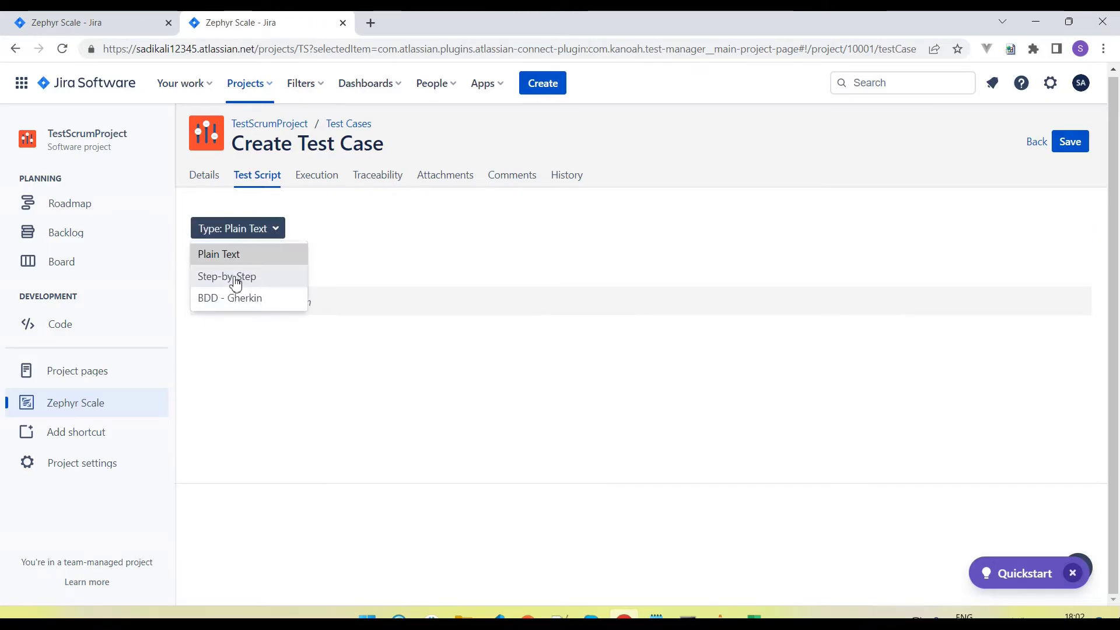
left_click(235, 284)
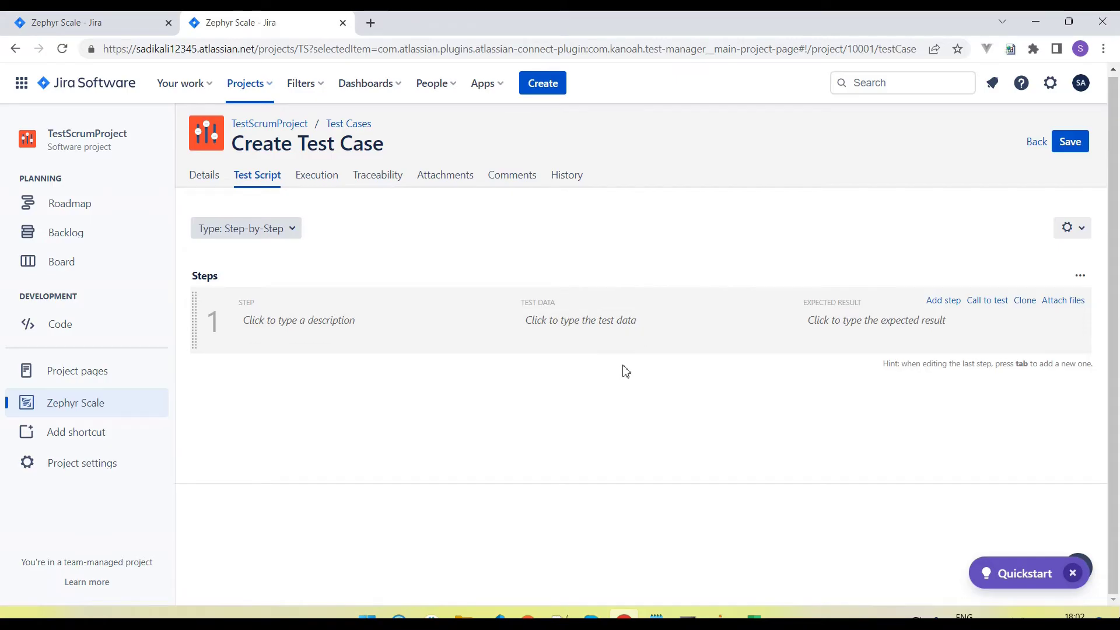
key("alt+Tab")
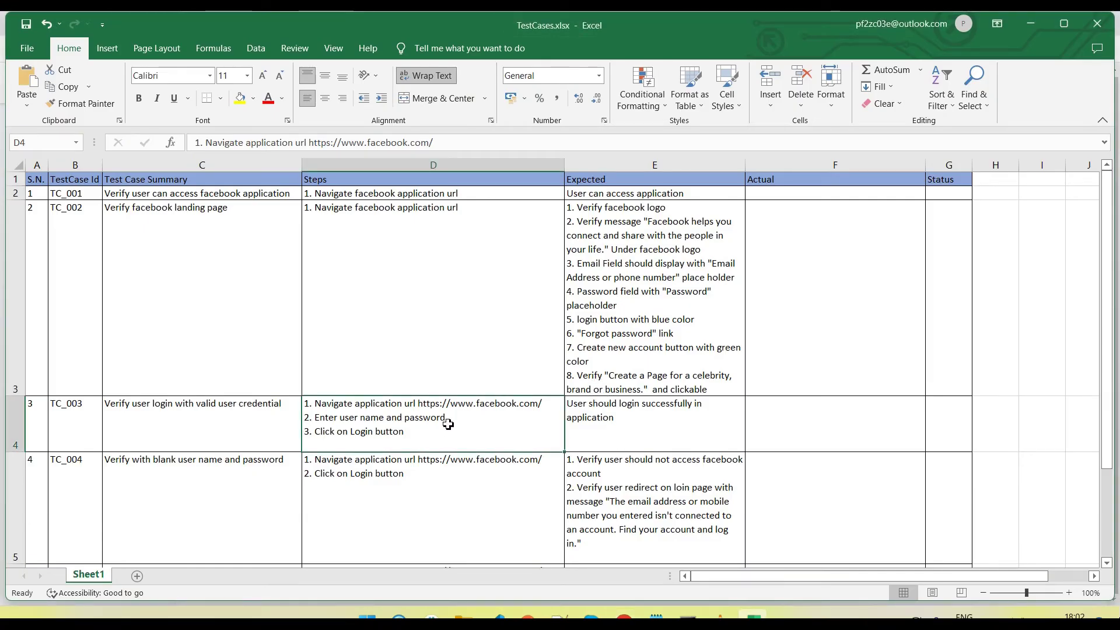
double_click(442, 424)
left_click_drag(542, 403, 315, 403)
key("ctrl+c")
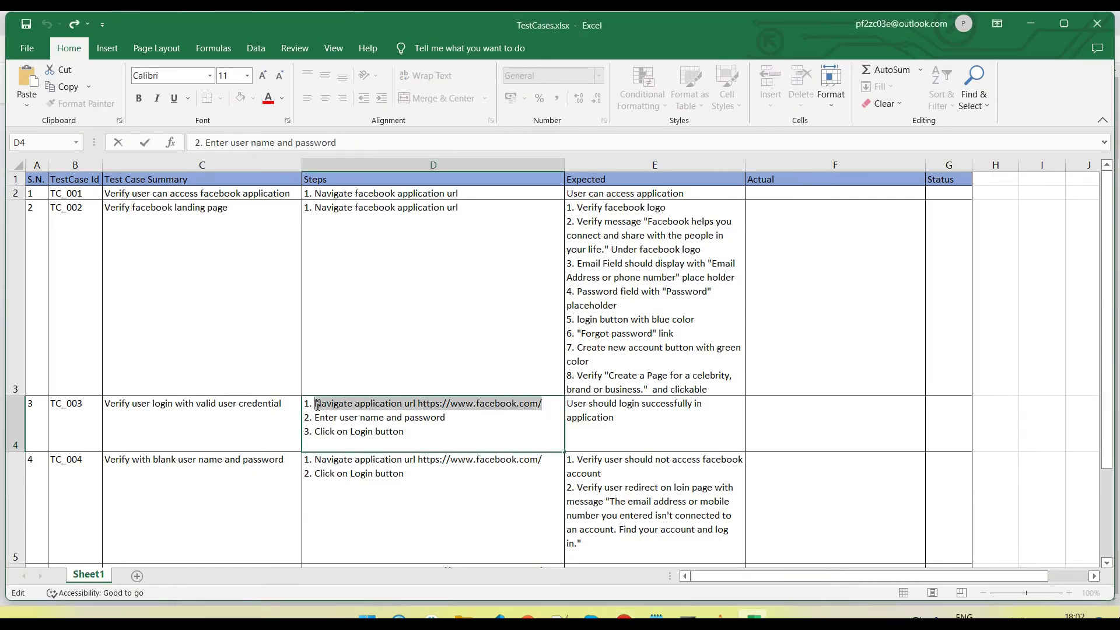
key("alt+Tab")
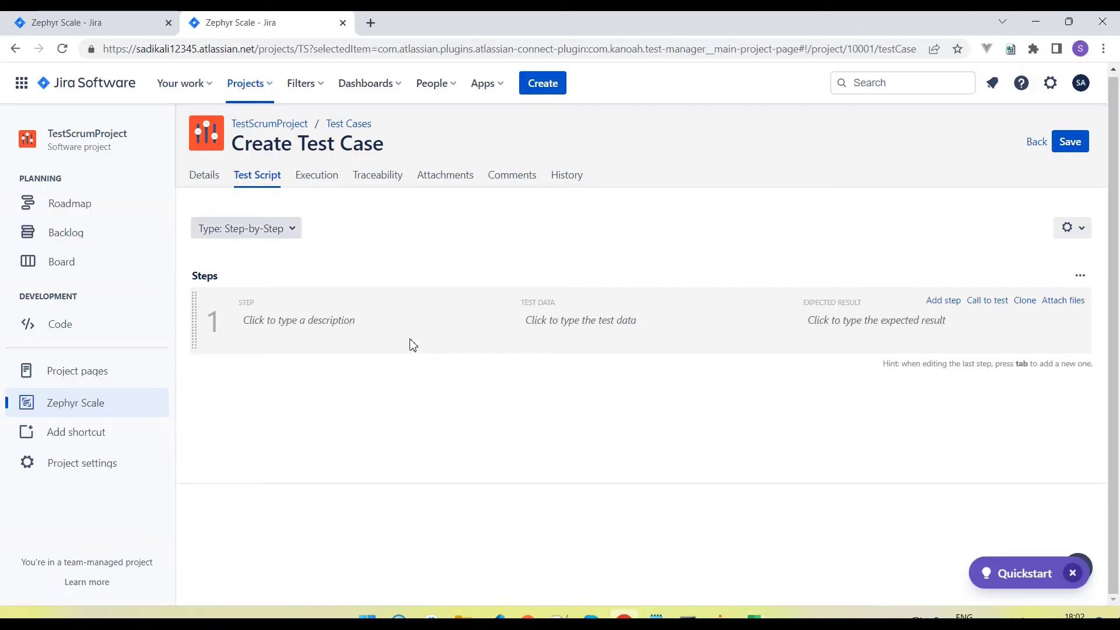
left_click(340, 327)
key("ctrl+v")
left_click(383, 418)
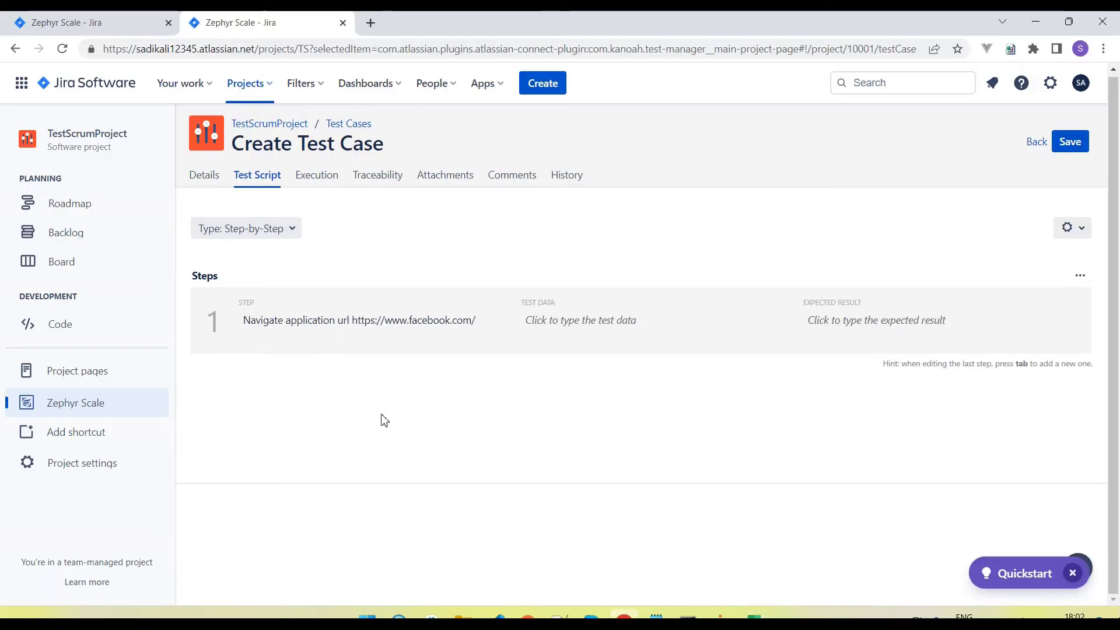
Add a second script step described as "Enter user name and password", copied from TC_003's steps in the Excel workbook.
mouse_move(834, 320)
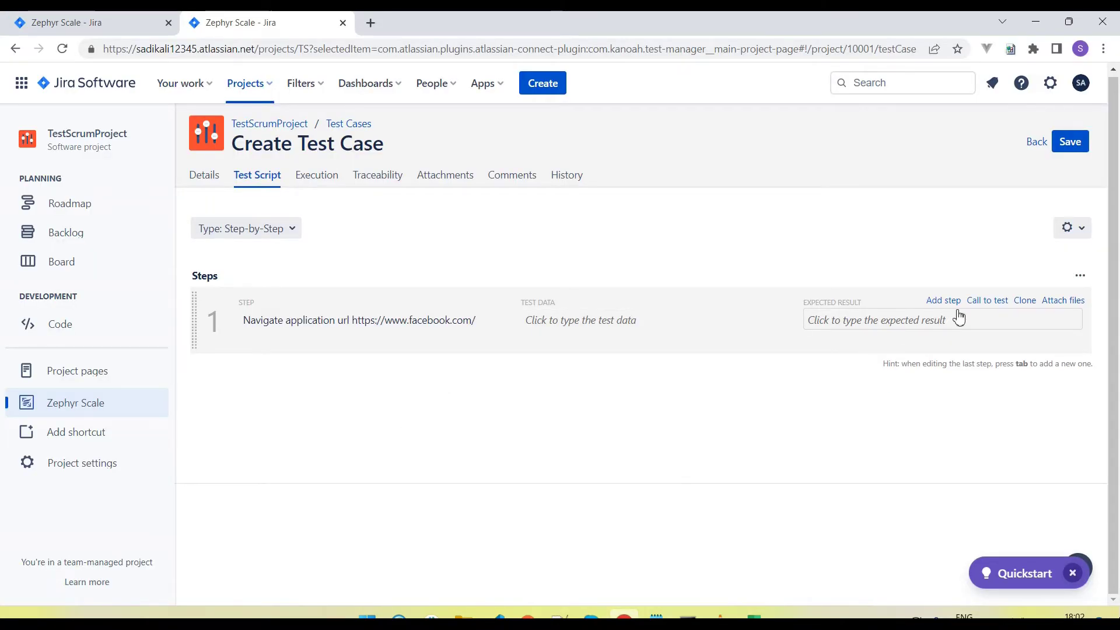
left_click(943, 301)
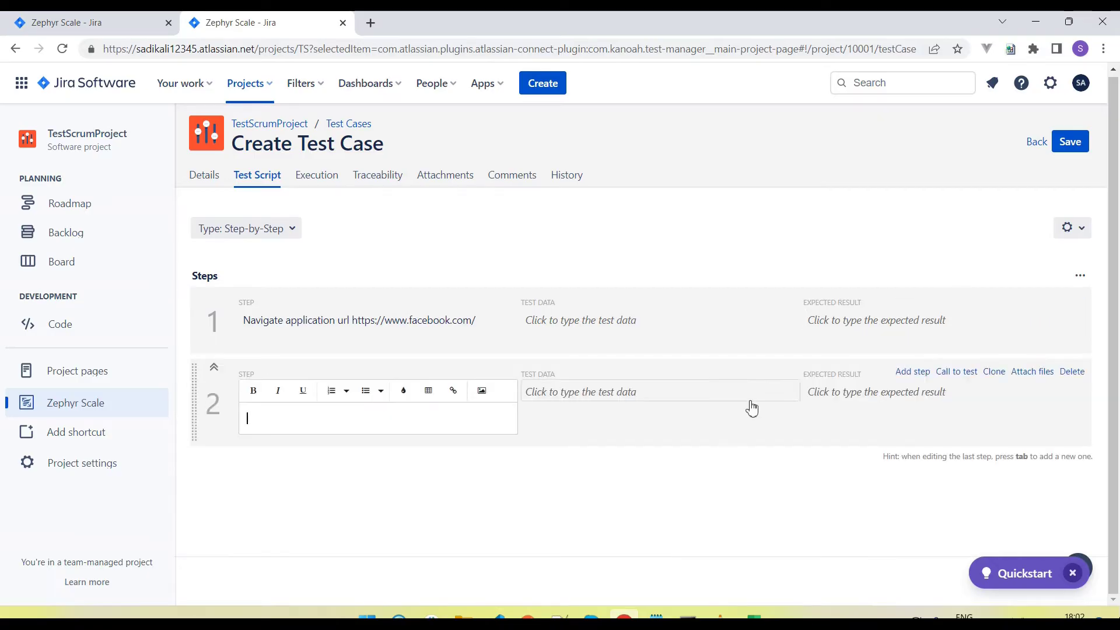
key("alt+Tab")
left_click_drag(315, 419, 445, 426)
key("ctrl+c")
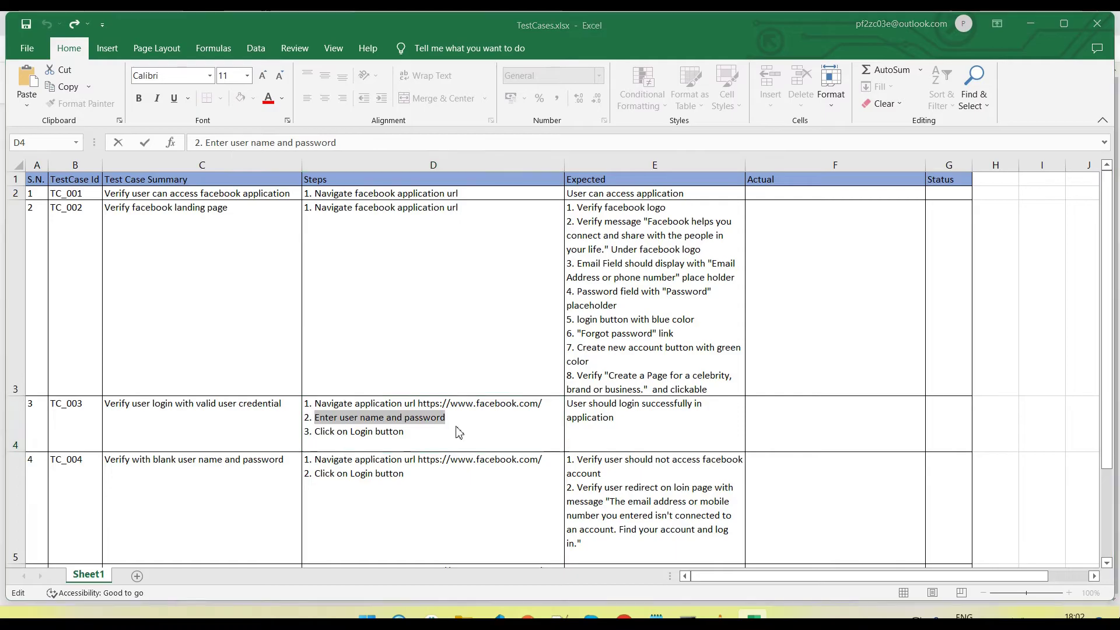
key("alt+Tab")
left_click(316, 398)
key("ctrl+v")
left_click(432, 480)
Copy "Click on Login button" from TC_003's steps in Excel and add it as the third script step in Jira.
key("alt+Tab")
left_click_drag(405, 432, 313, 433)
key("ctrl+c")
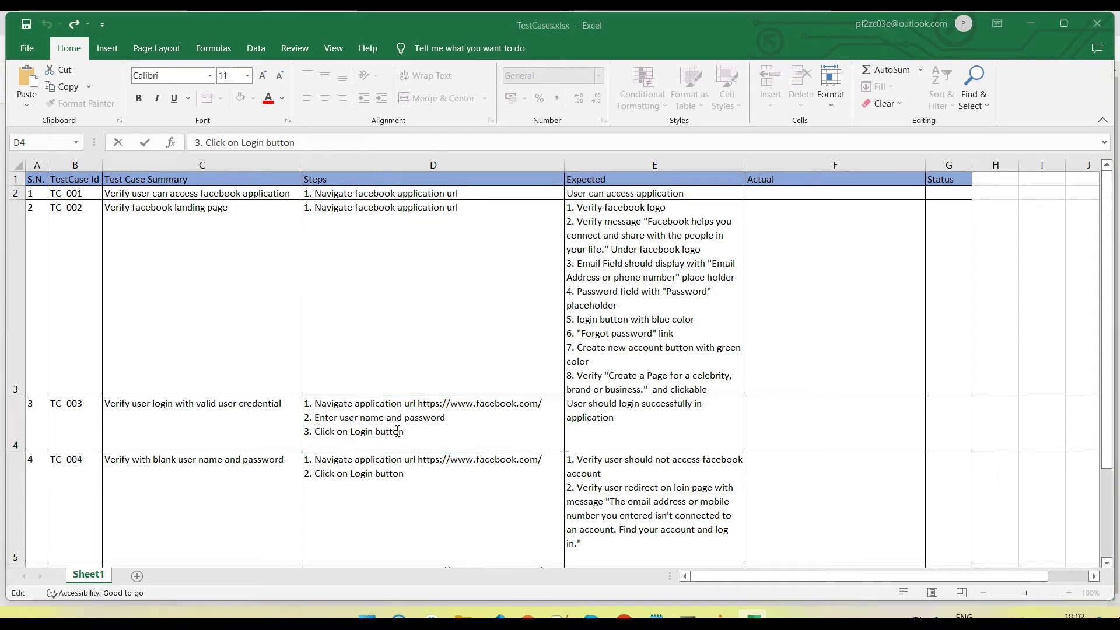
key("alt+Tab")
left_click(913, 372)
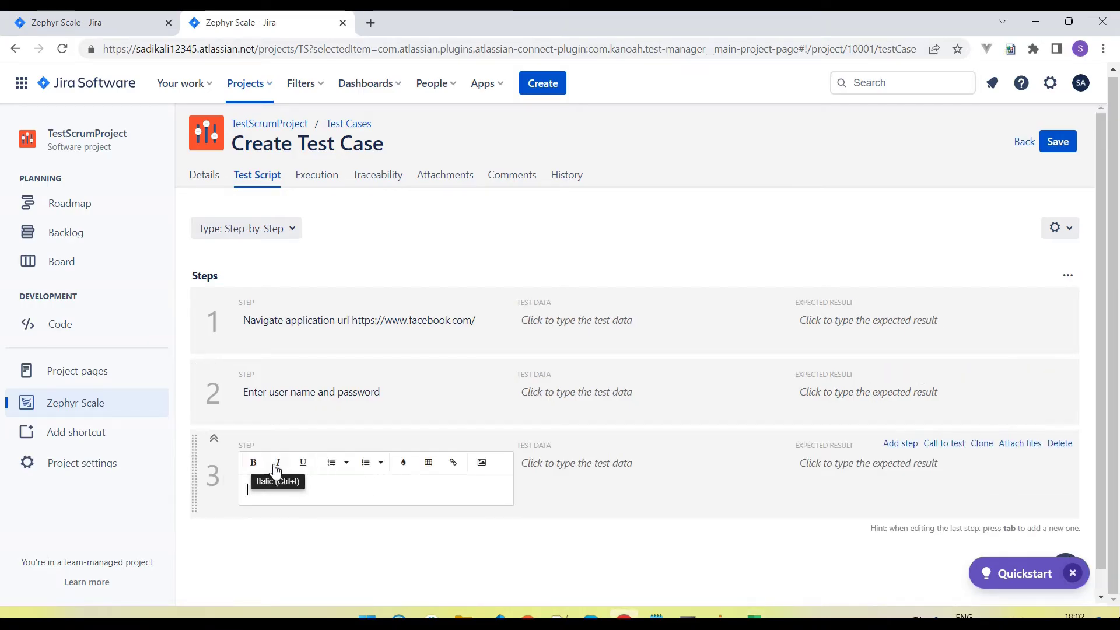
key("ctrl+v")
left_click(549, 527)
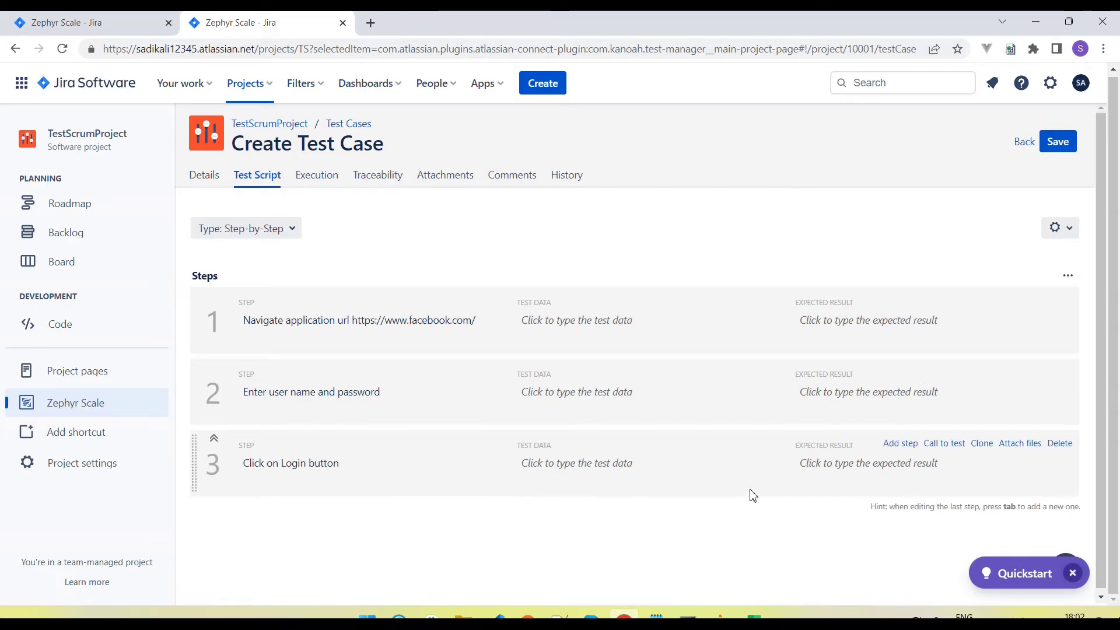
Enter "User should login successfully" as the expected result of script step 3.
left_click(854, 471)
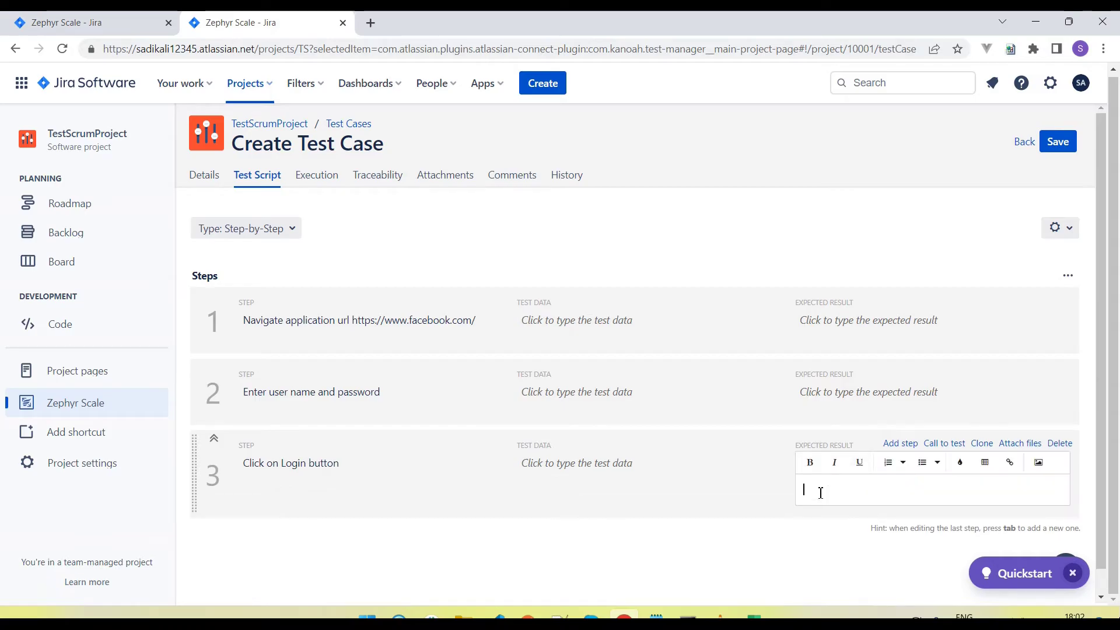
key("BackSpace")
key("BackSpace")
key("BackSpace")
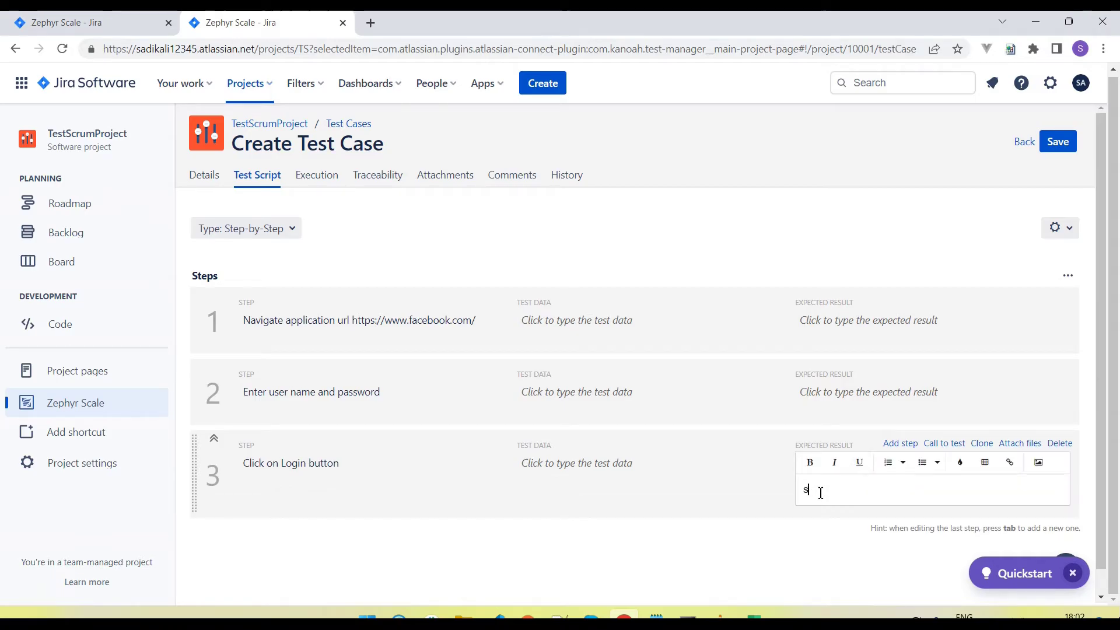
type("User sho")
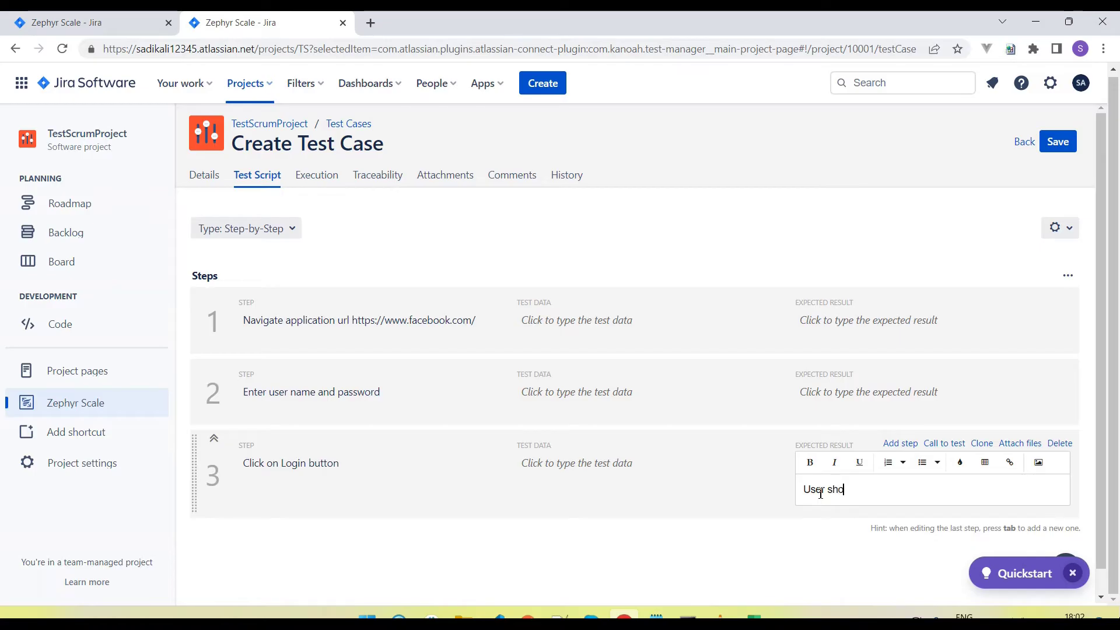
type("uld login successfully")
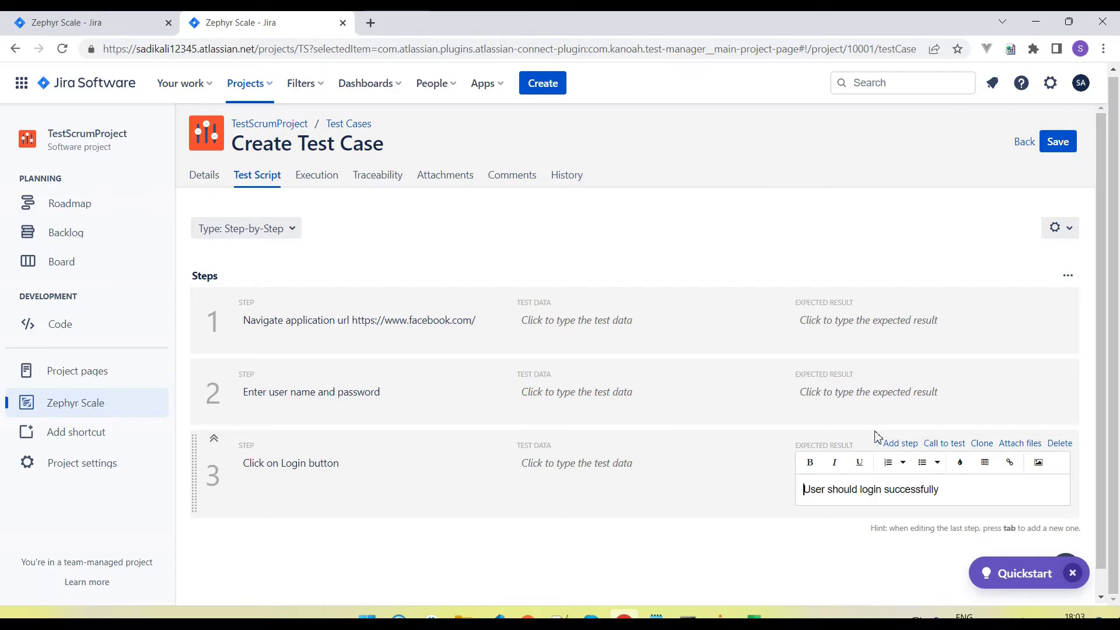
Enter "User should enter user and password" as the expected result of script step 2.
left_click(861, 394)
type("User should")
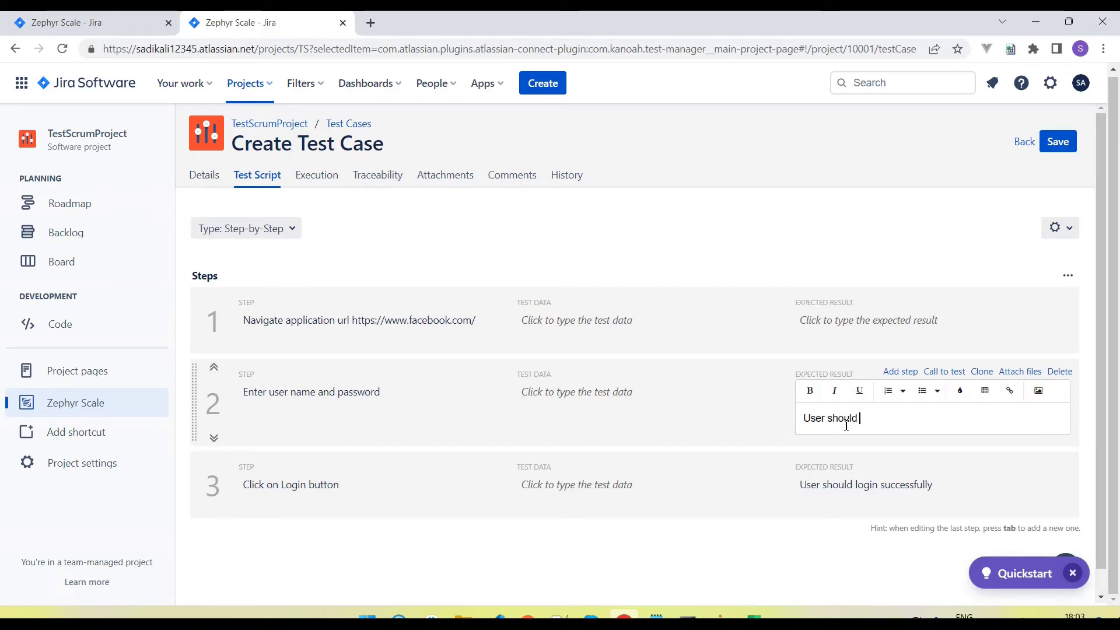
type(" enter user and pas")
key("BackSpace")
key("BackSpace")
key("BackSpace")
type("password")
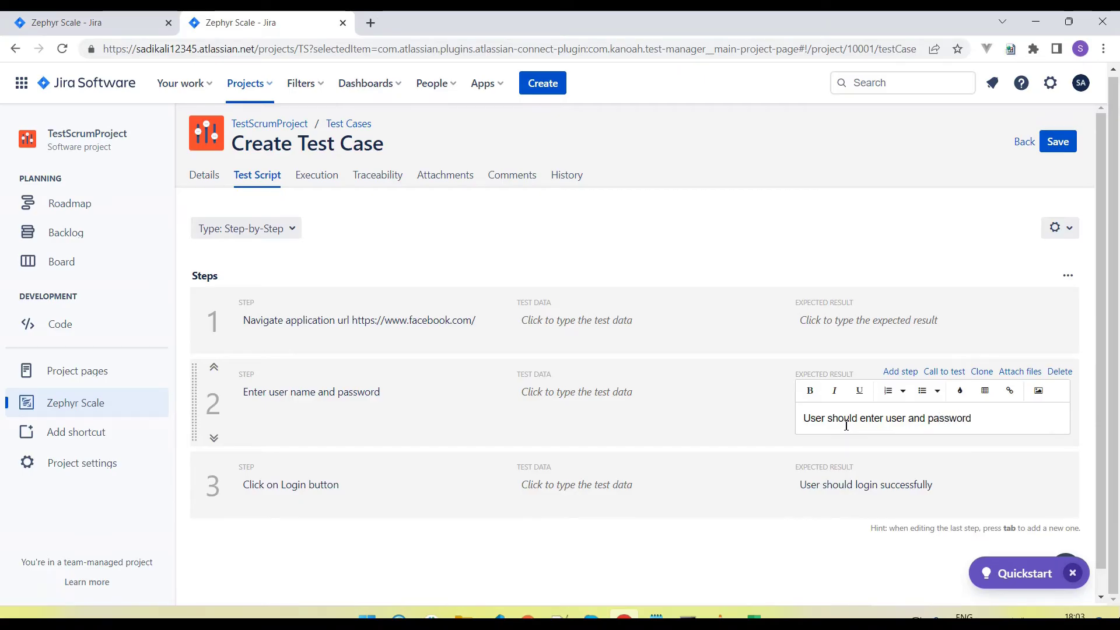
left_click(795, 554)
Enter "user should on login page" as the expected result of script step 1 and save the test case.
left_click(853, 345)
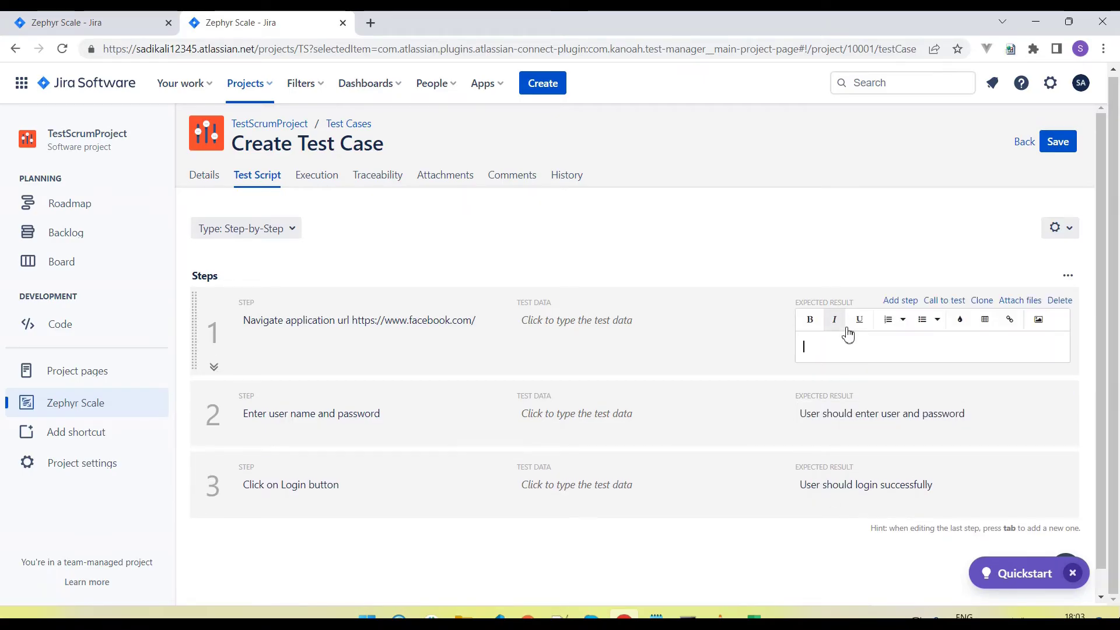
type("user sh")
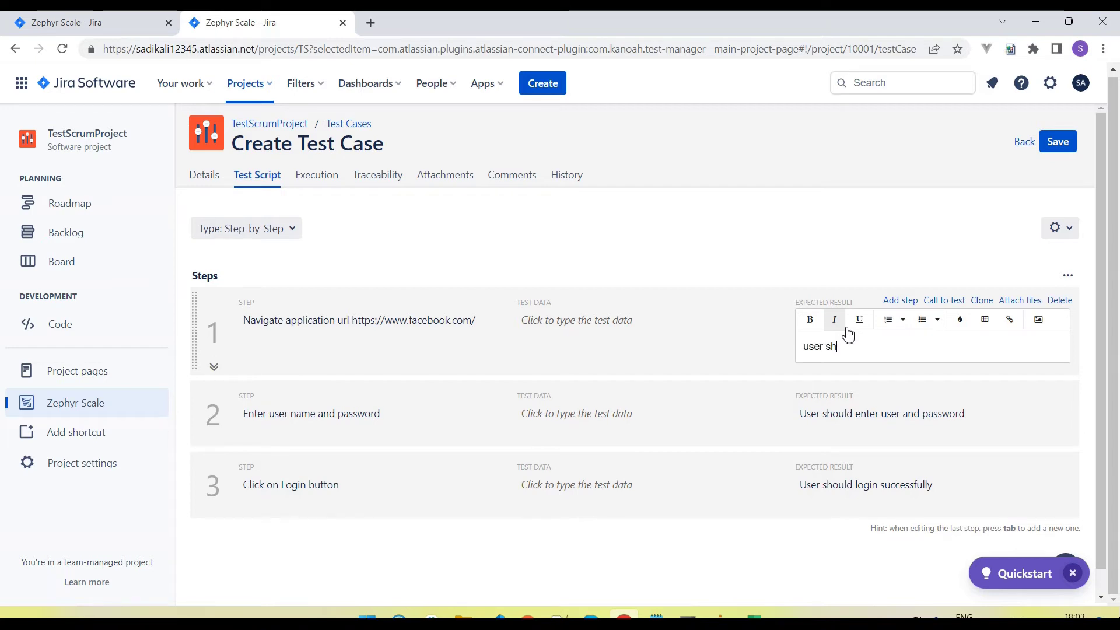
key("BackSpace")
key("BackSpace")
type("ld on login page")
left_click(672, 228)
left_click(1055, 143)
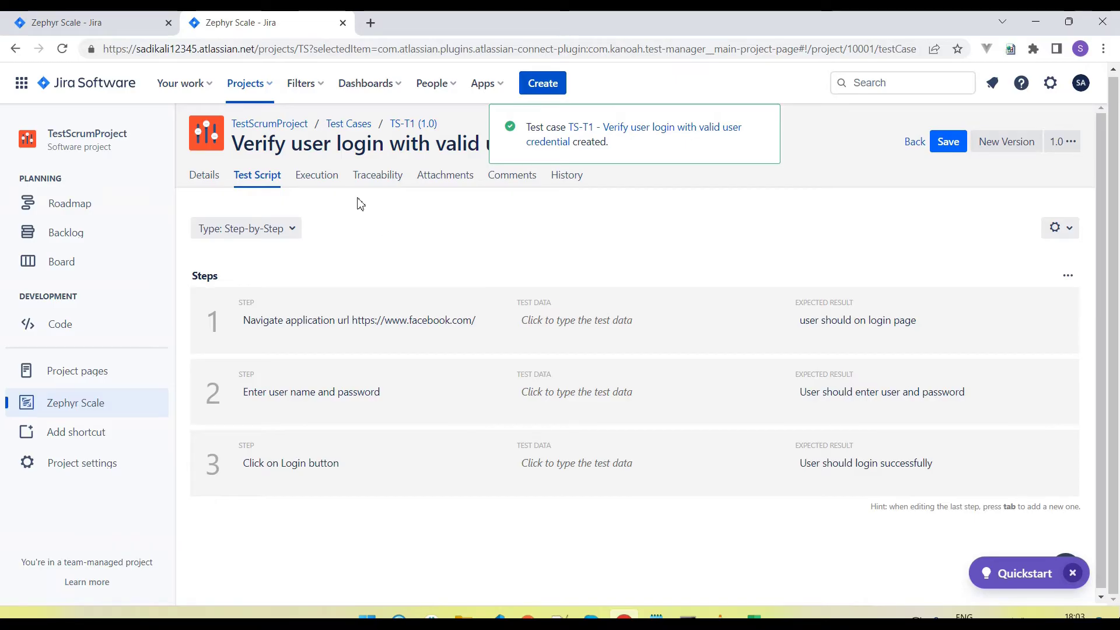
Look through the test case's Execution, Traceability, Attachments and Comments sections, and save the test case again.
left_click(334, 181)
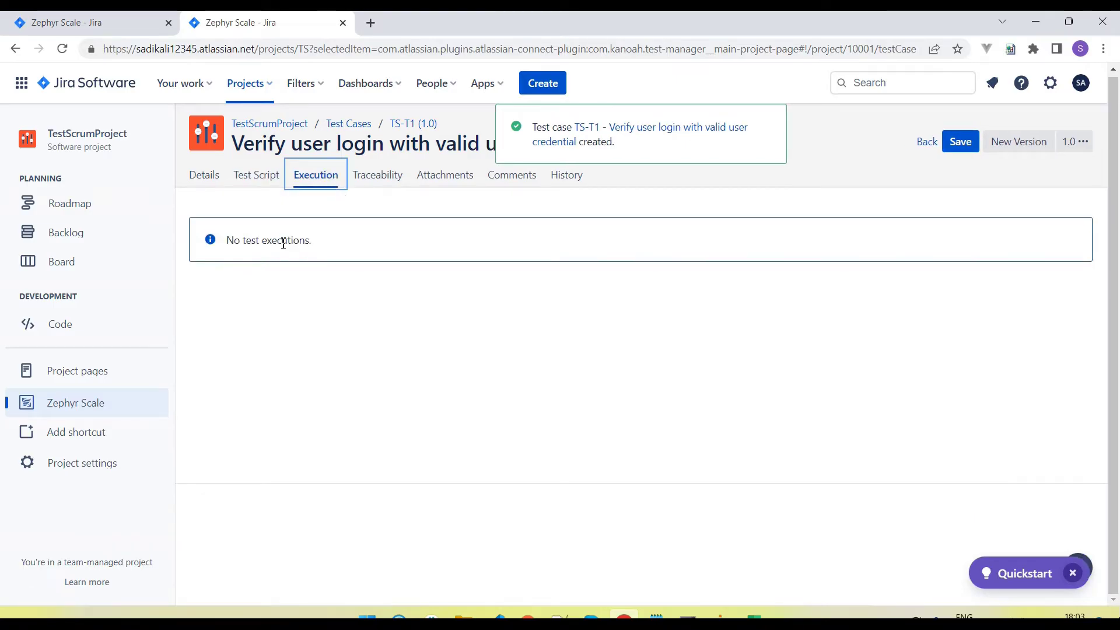
left_click(380, 177)
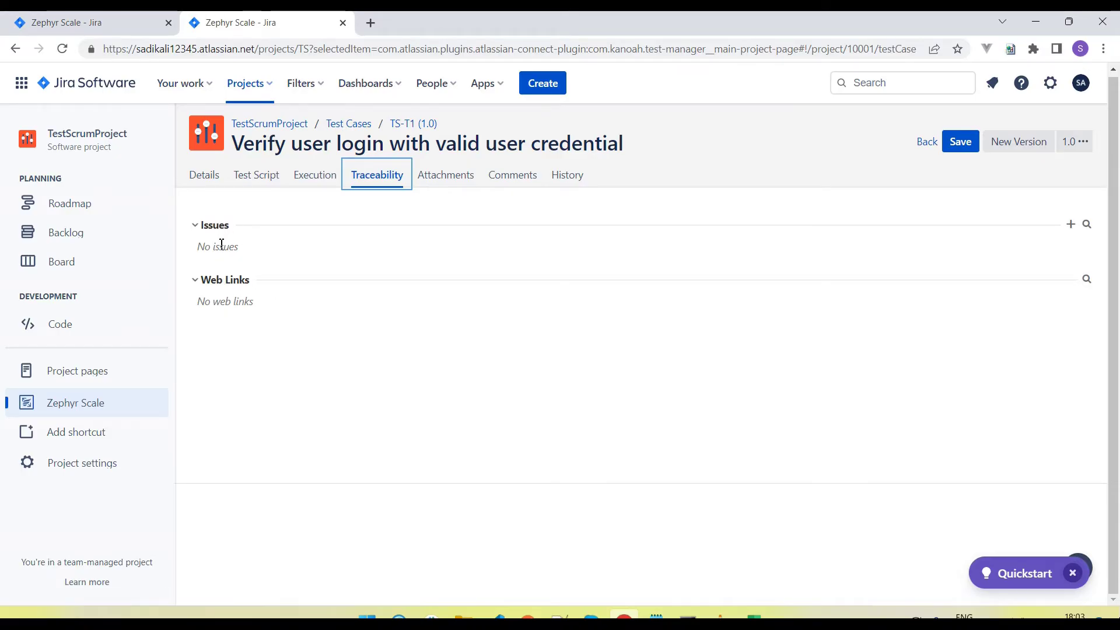
left_click_drag(213, 284, 245, 283)
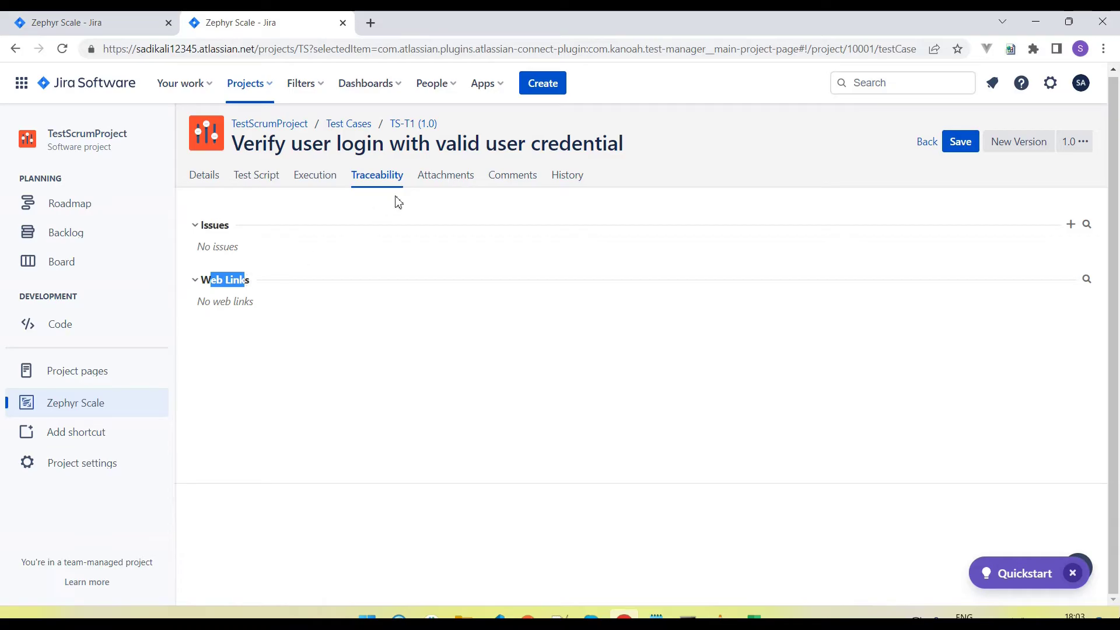
left_click(443, 182)
left_click(521, 180)
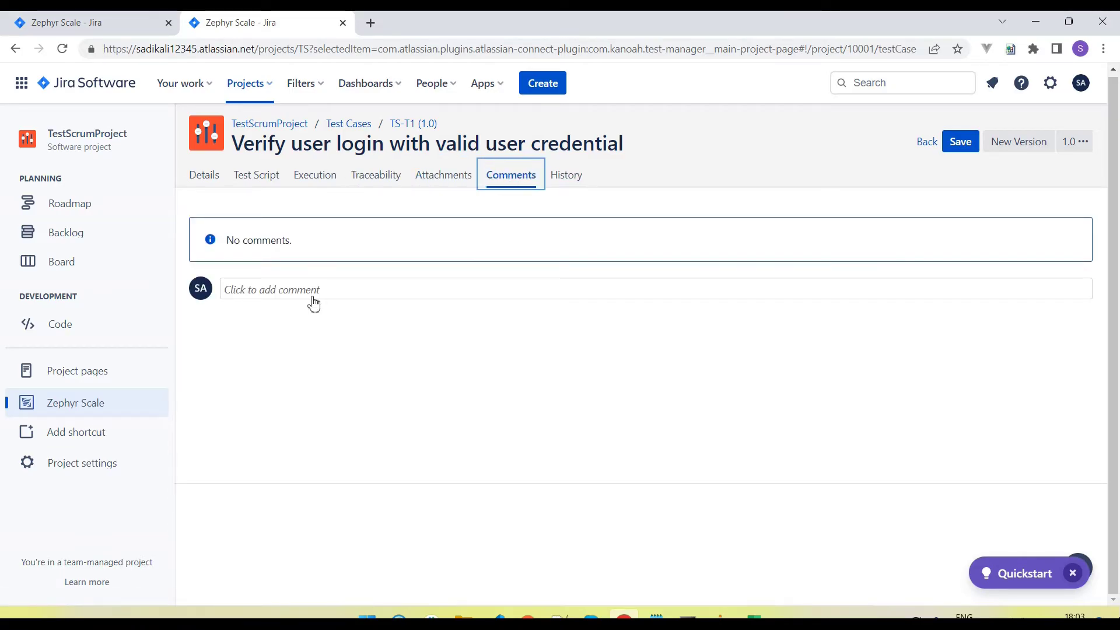
left_click(963, 150)
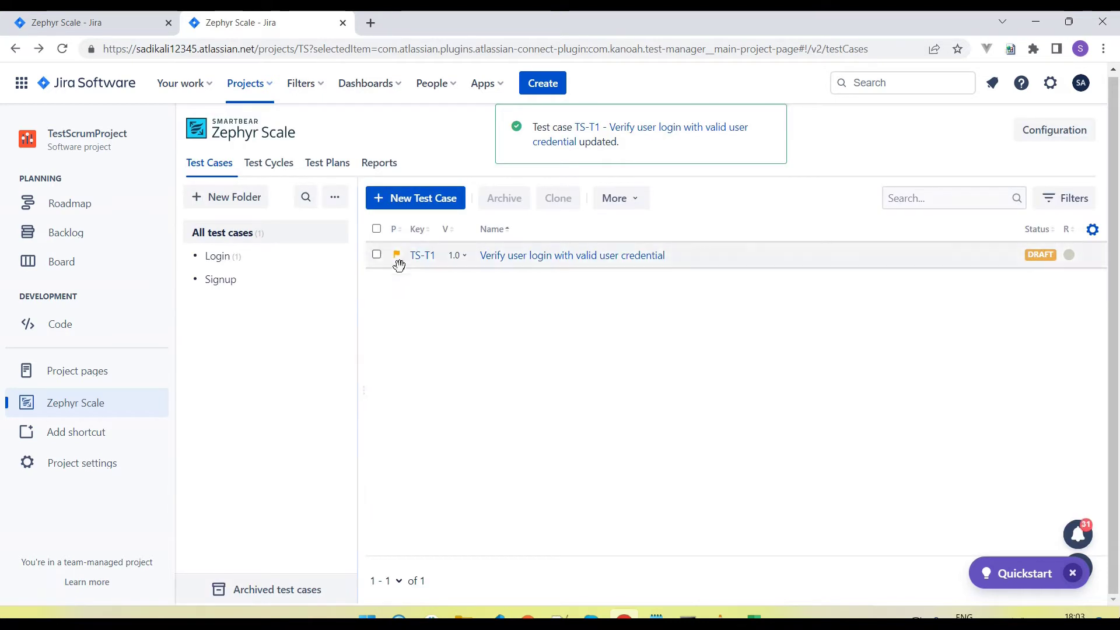
Find story TS-2 "Login with valid user" in the project backlog, open it in a separate browser tab and dismiss the welcome tour.
left_click(117, 23)
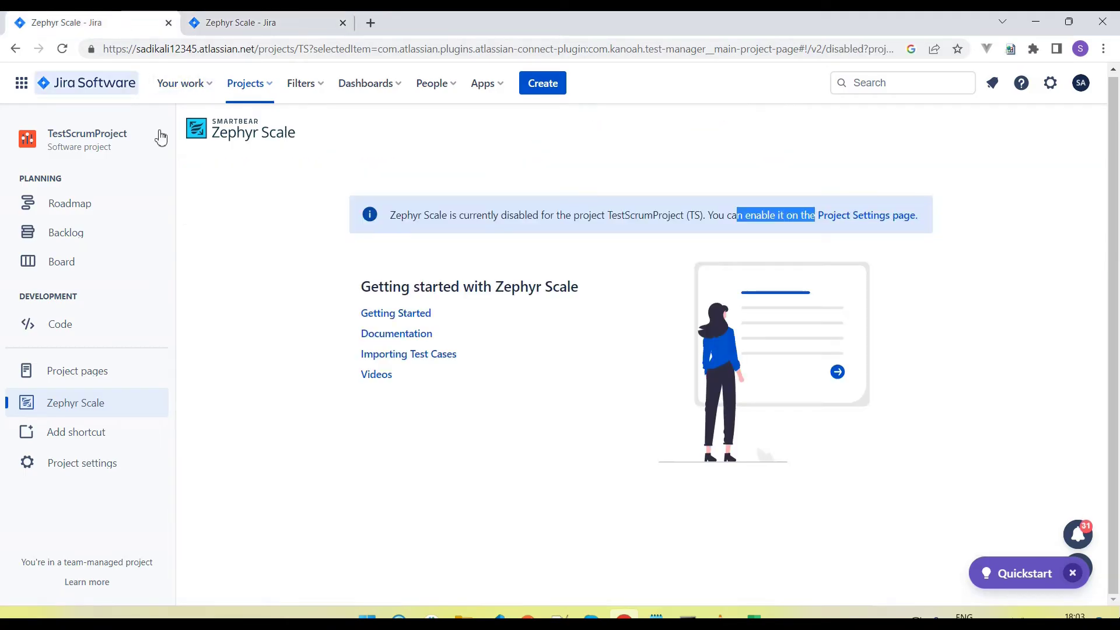
left_click(78, 264)
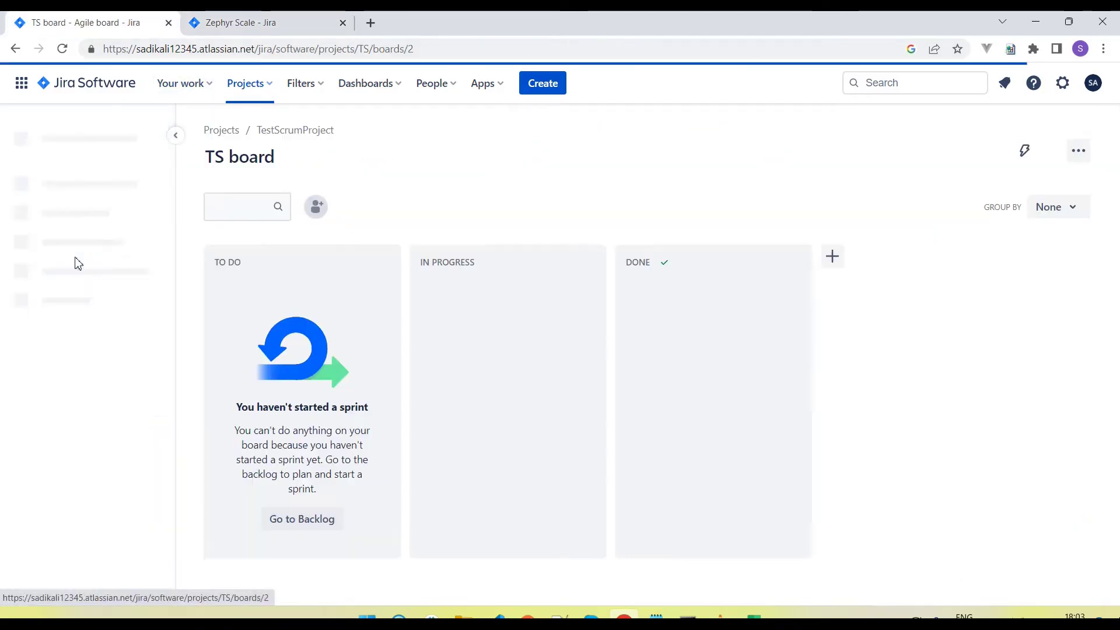
left_click(76, 238)
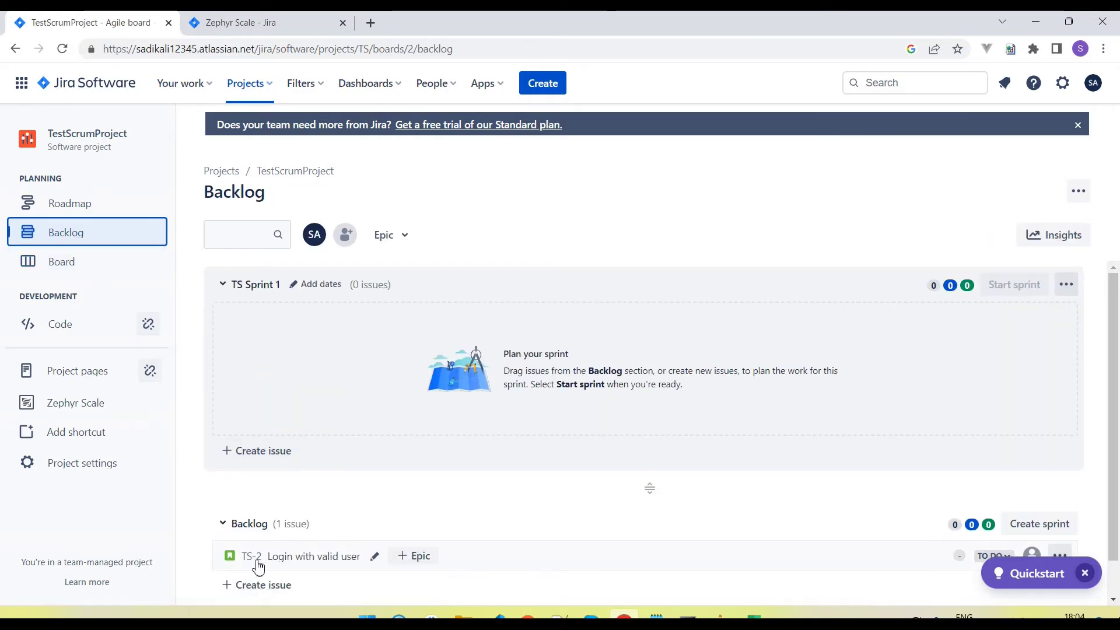
scroll(292, 554, "down", 1)
left_click(303, 523)
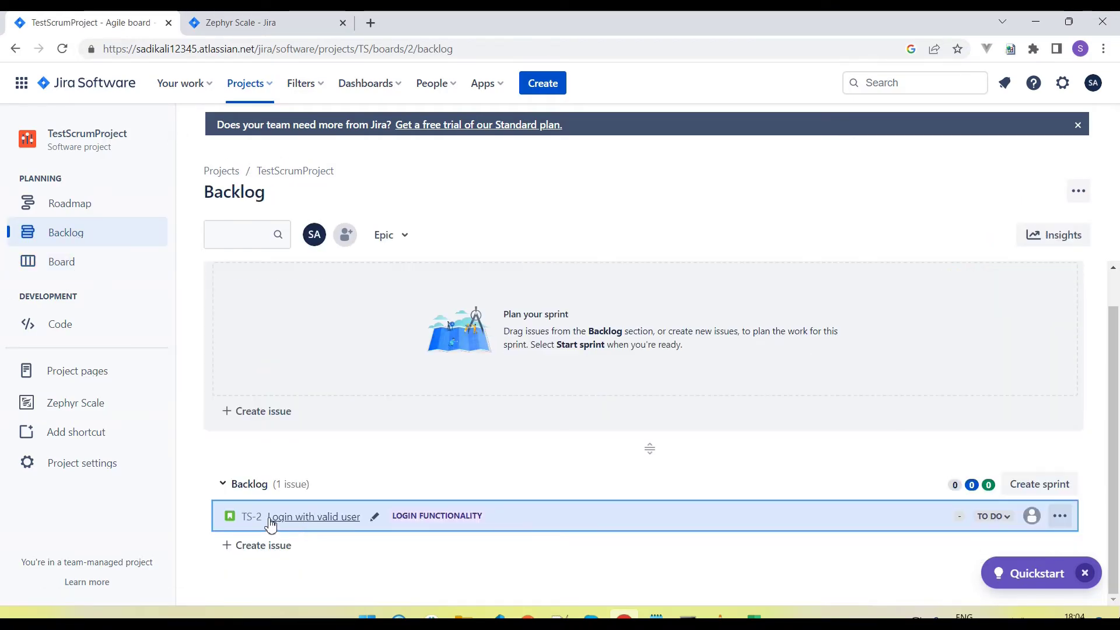
middle_click(252, 517)
left_click(437, 34)
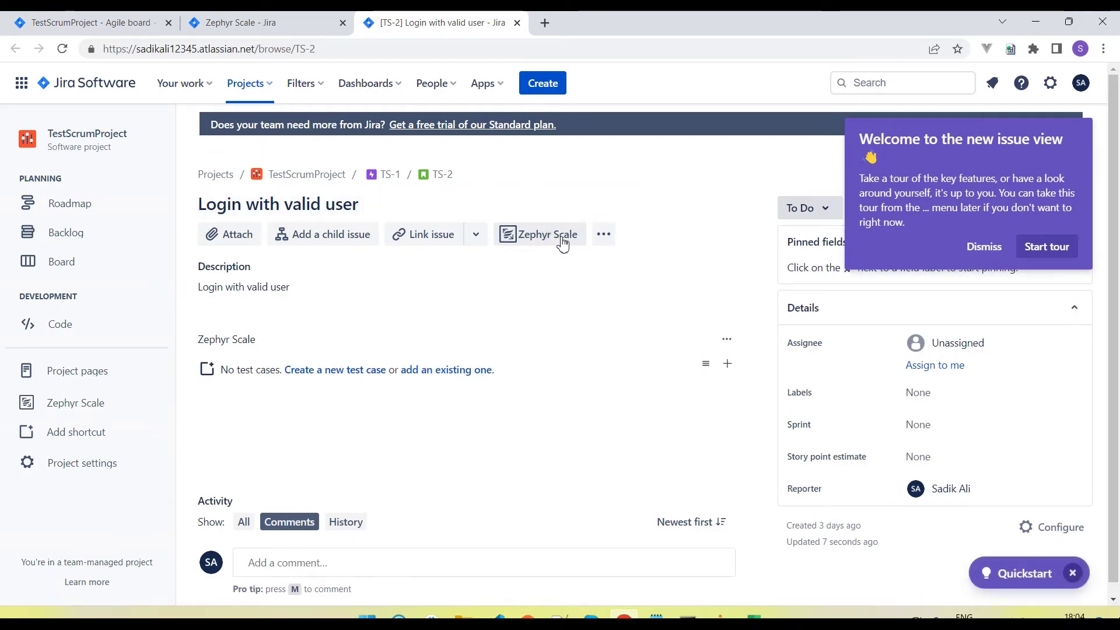
left_click(984, 247)
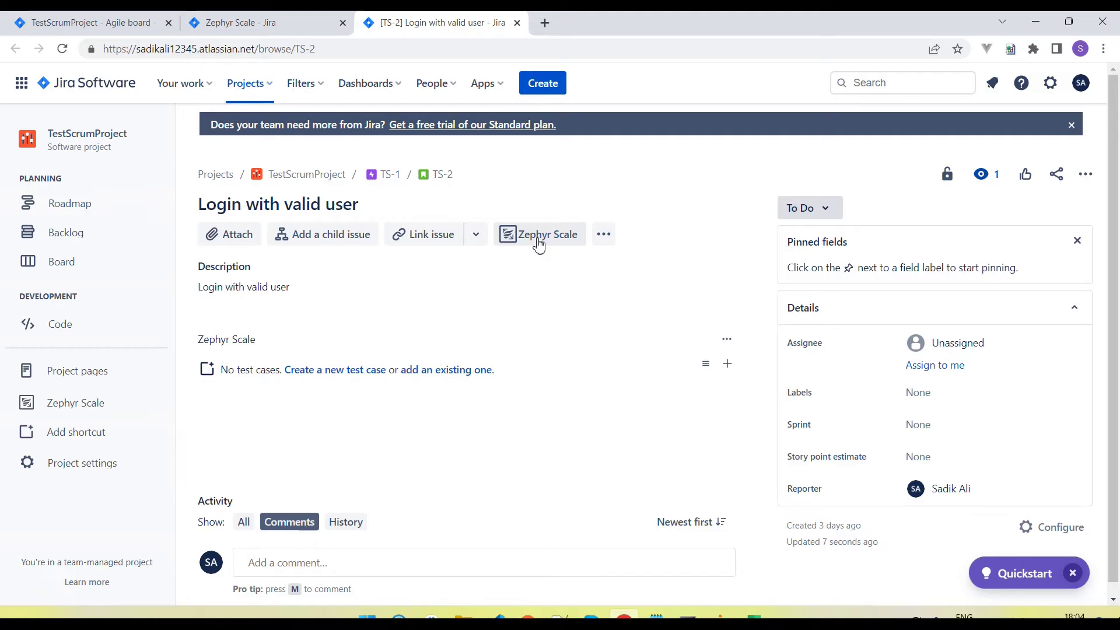
Link the existing test case TS-T1 "Verify user login with valid user credential" to story TS-2 in its Zephyr Scale section.
scroll(539, 245, "down", 1)
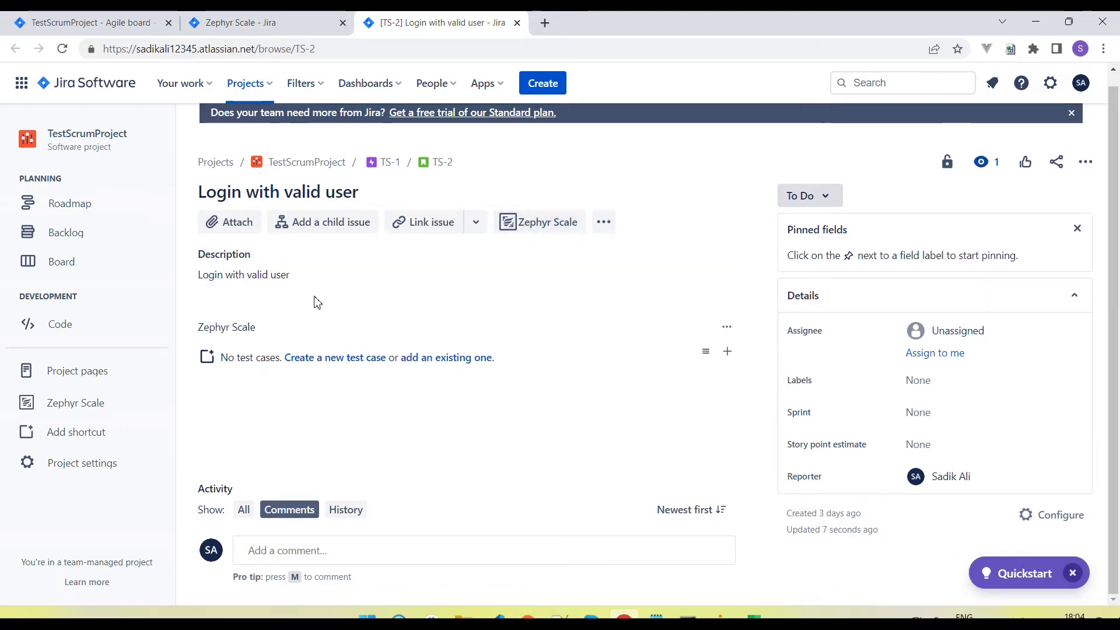
left_click_drag(203, 329, 246, 331)
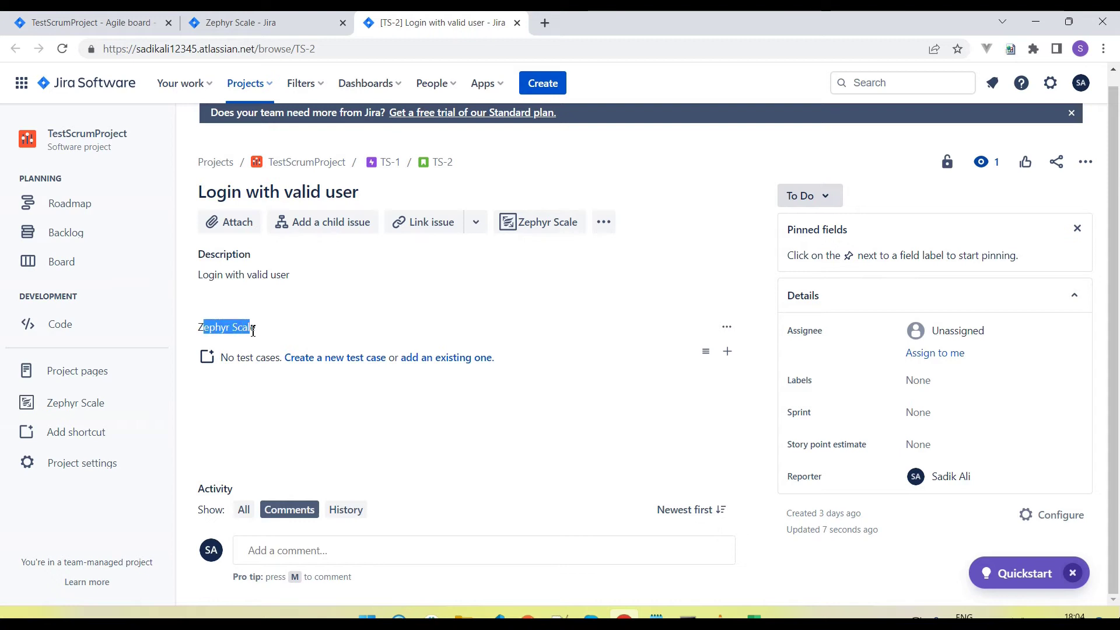
left_click(402, 405)
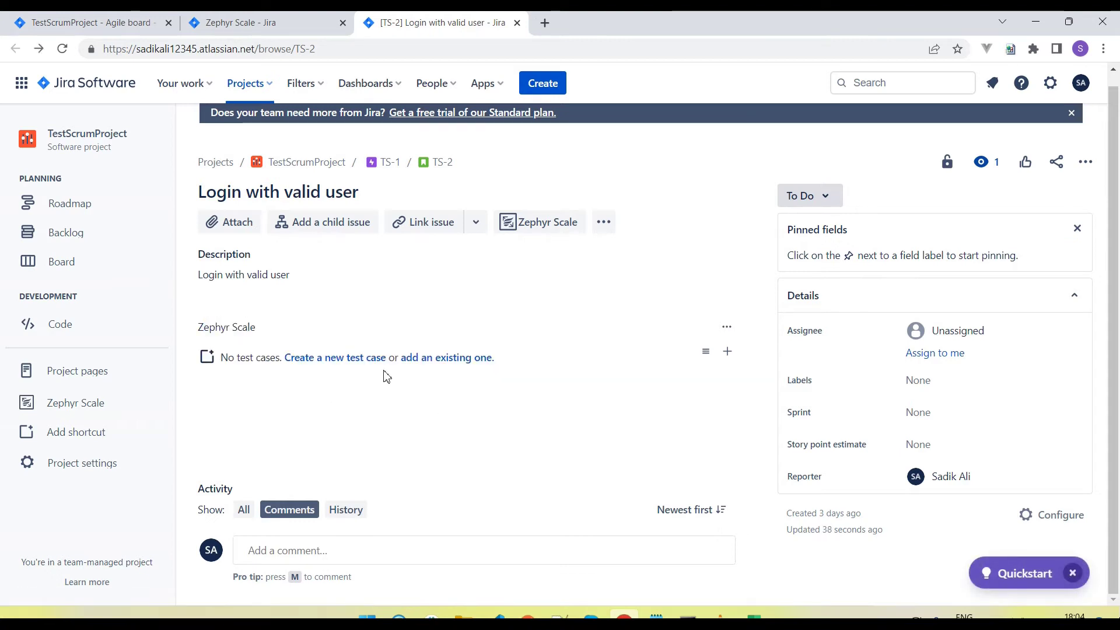
left_click(438, 357)
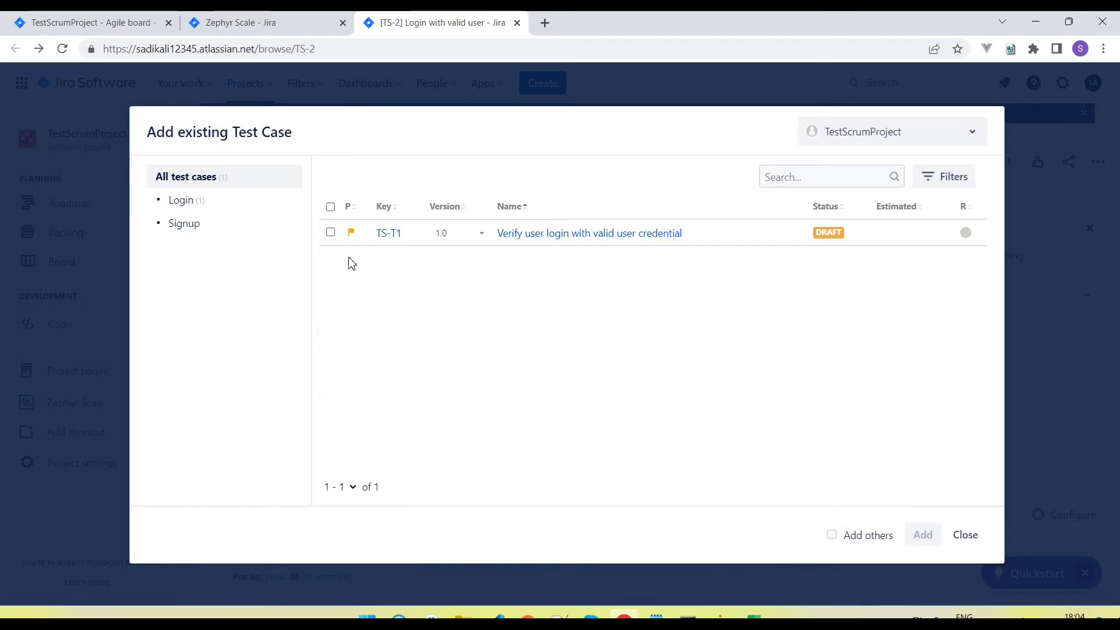
left_click(330, 233)
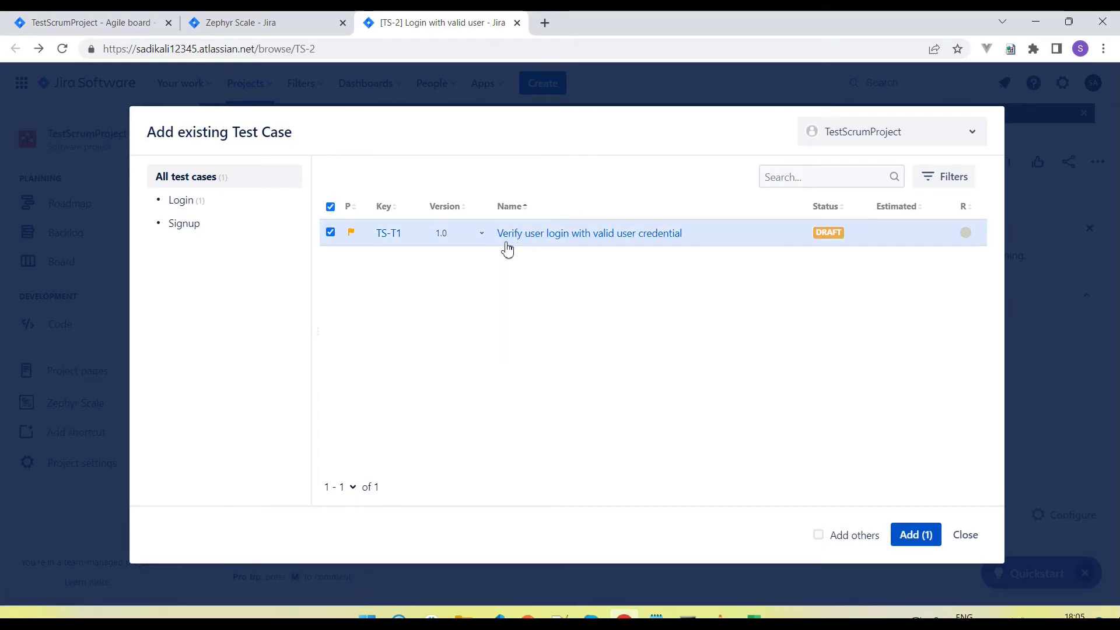
left_click(907, 536)
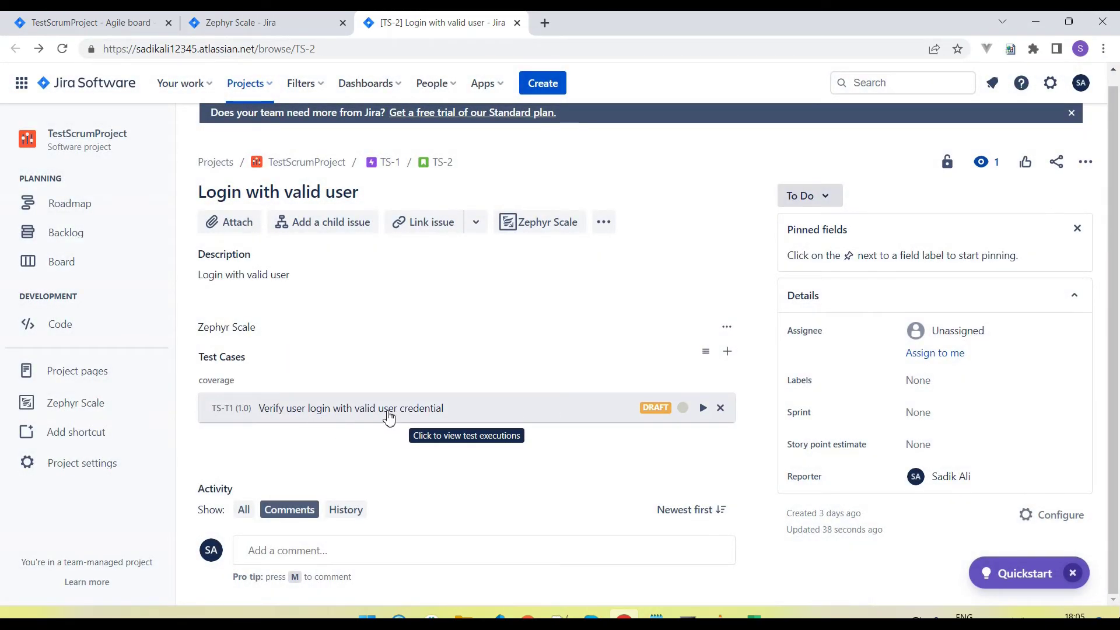
Start a new test case from story TS-2, using TC_004's summary "Verify with blank user name and password" from Excel as its name and objective.
left_click(728, 356)
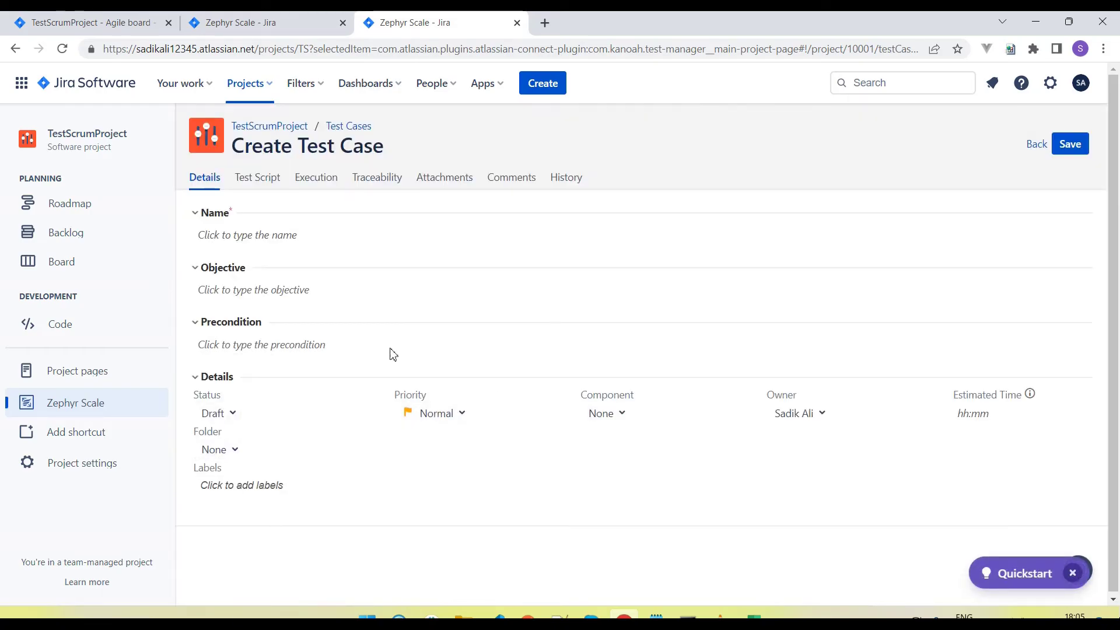
key("alt+Tab")
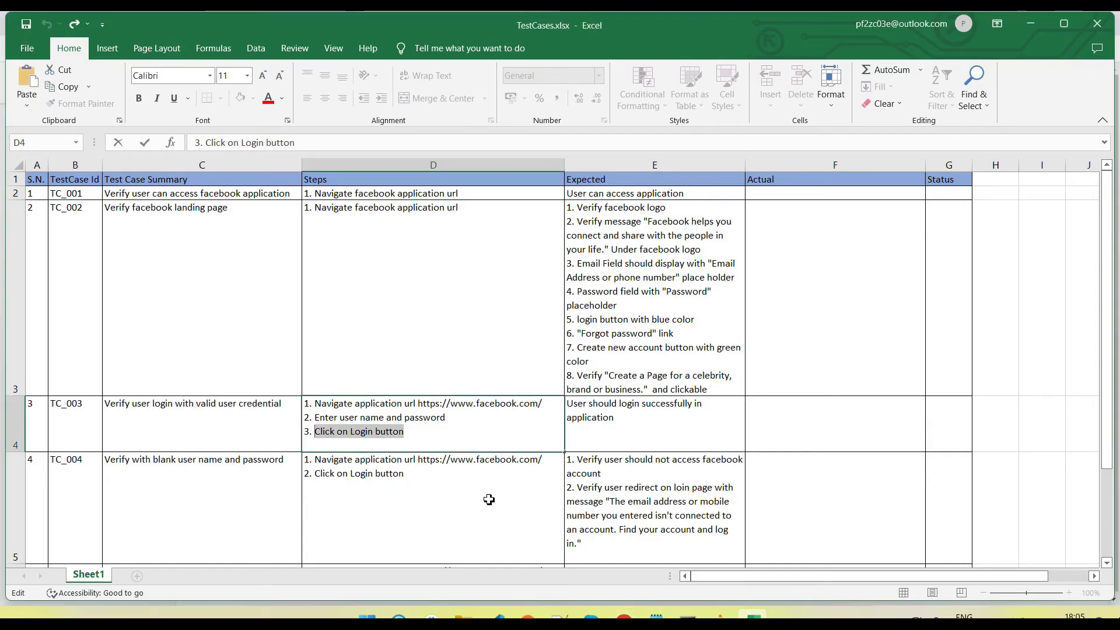
double_click(238, 487)
left_click_drag(284, 460, 105, 459)
key("ctrl+c")
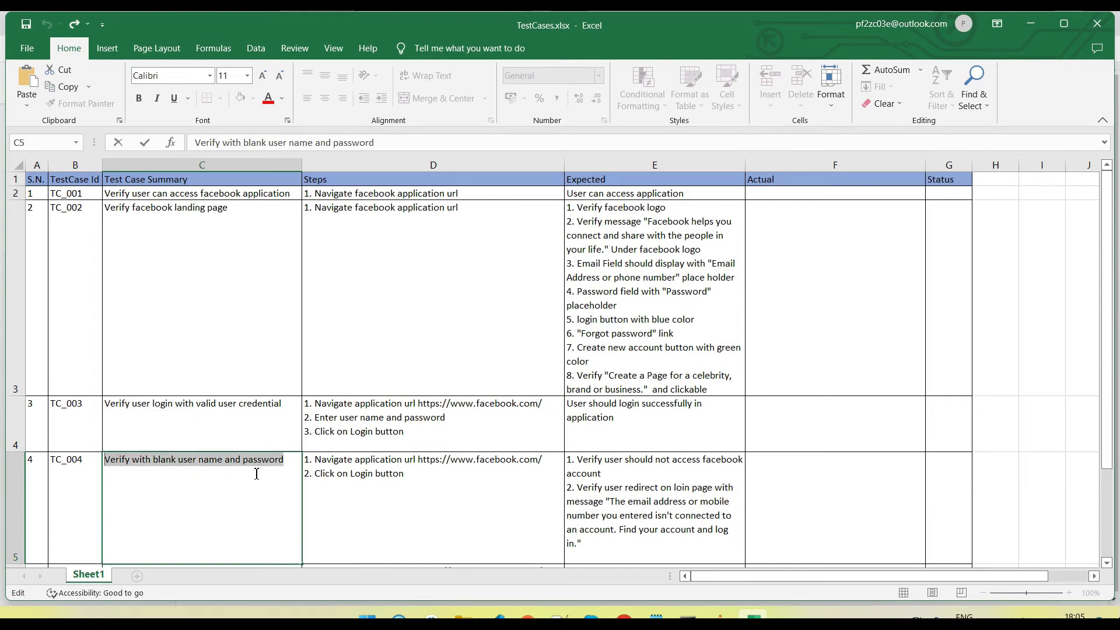
key("alt+Tab")
left_click(262, 239)
key("ctrl+v")
left_click(274, 290)
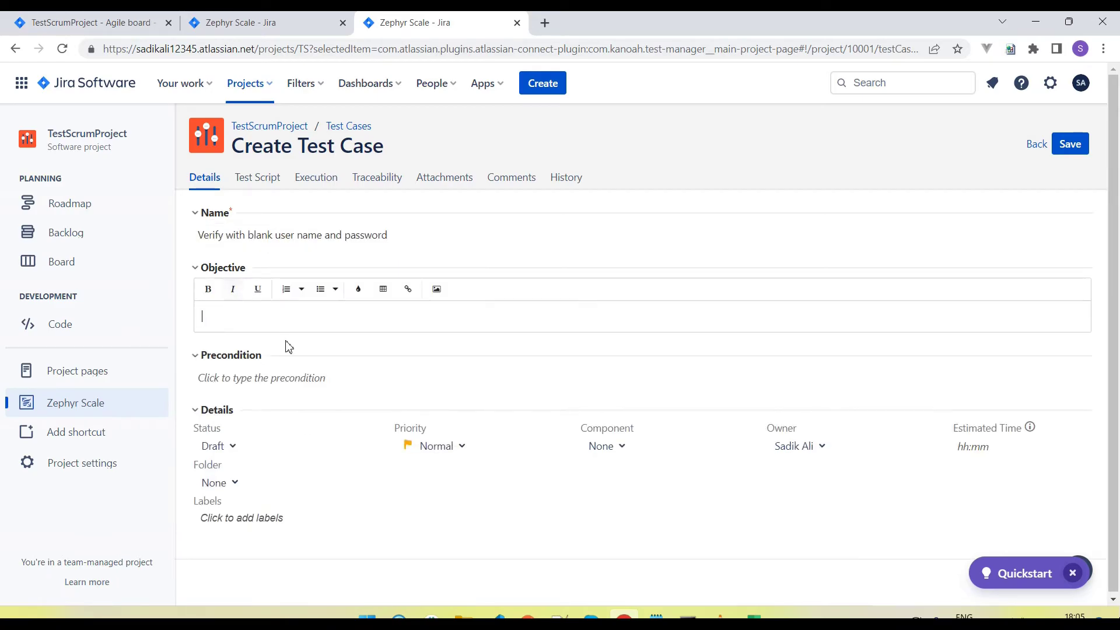
key("ctrl+v")
left_click(235, 454)
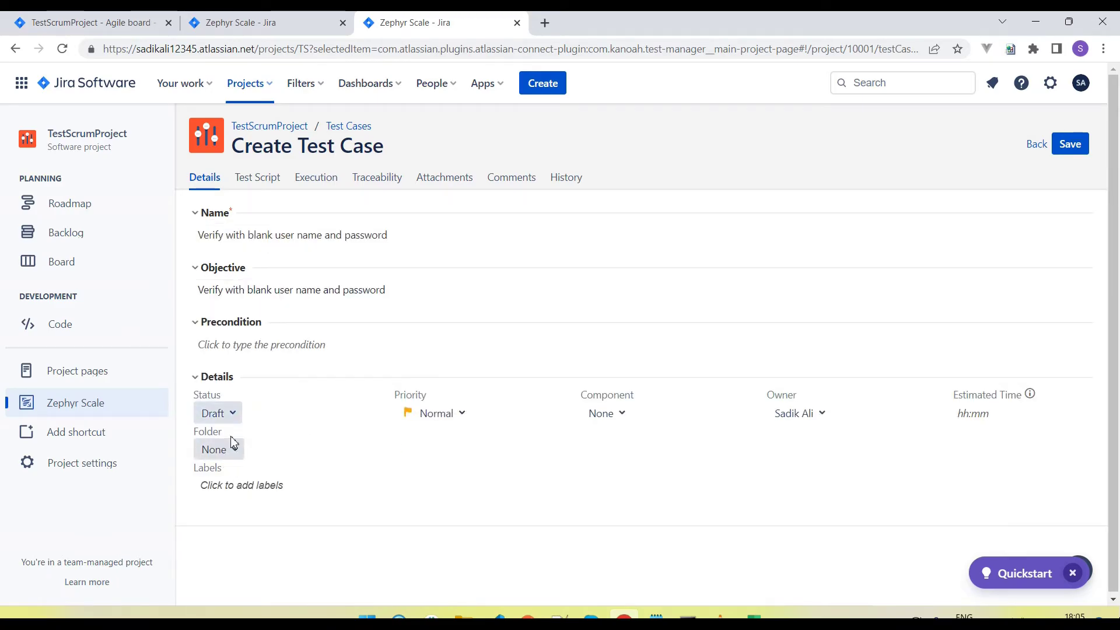
Add the label "Login" to the new test case and assign it to the Login folder.
left_click(239, 485)
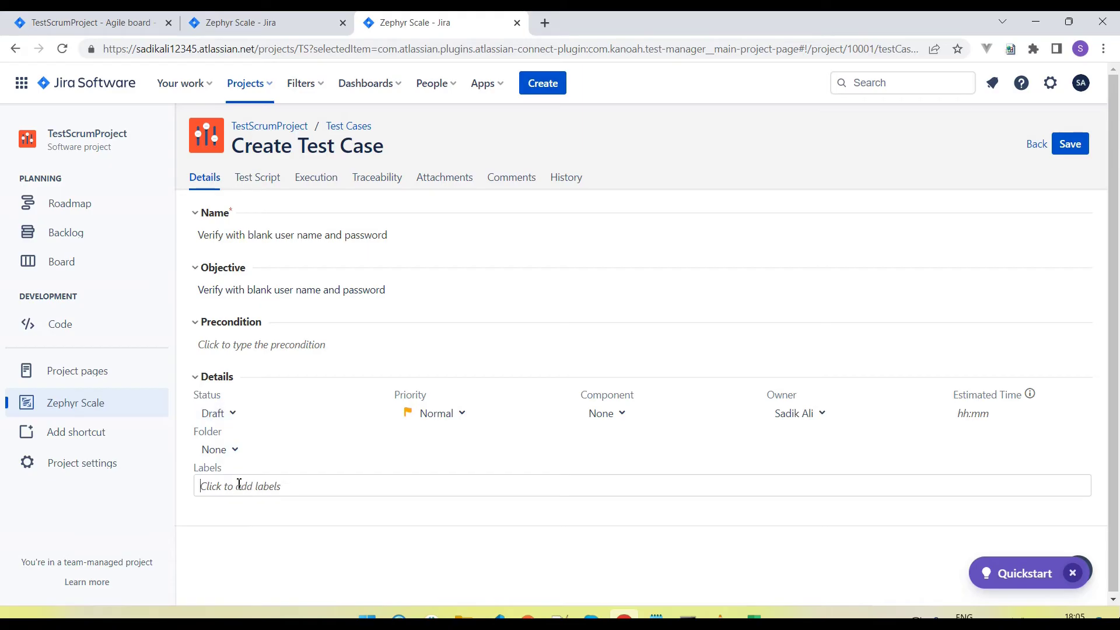
type("Login")
key("Return")
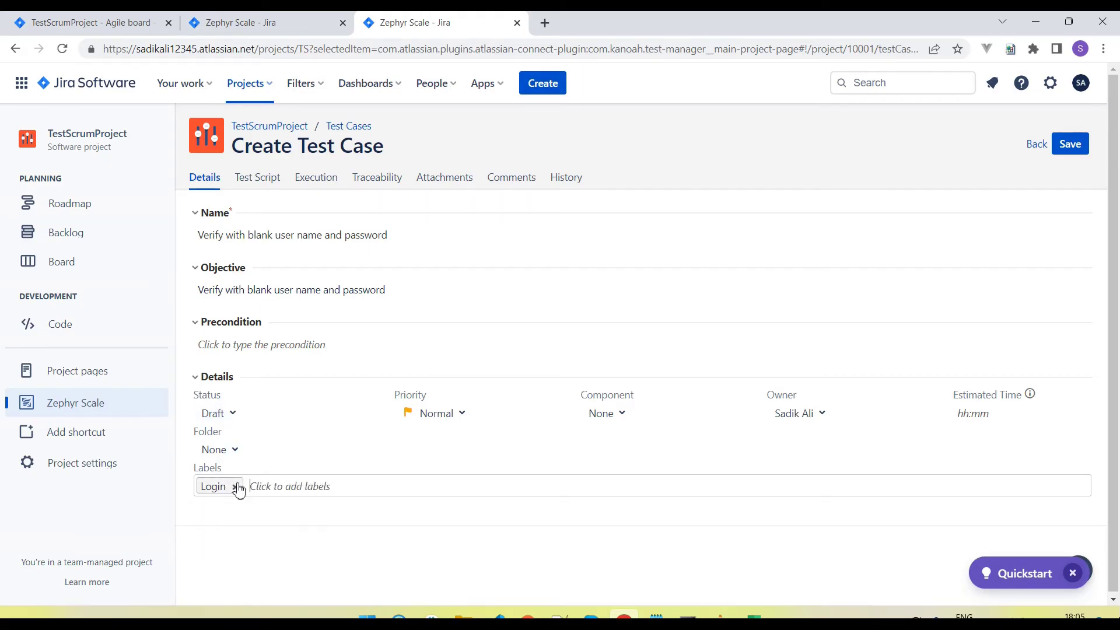
left_click(232, 452)
left_click(222, 531)
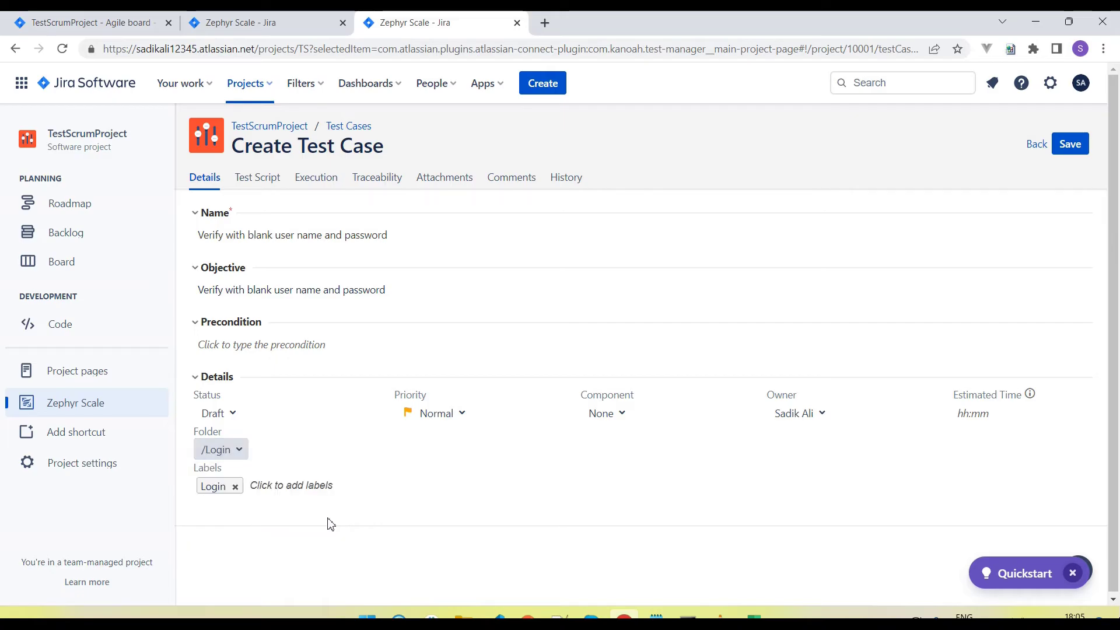
left_click(267, 186)
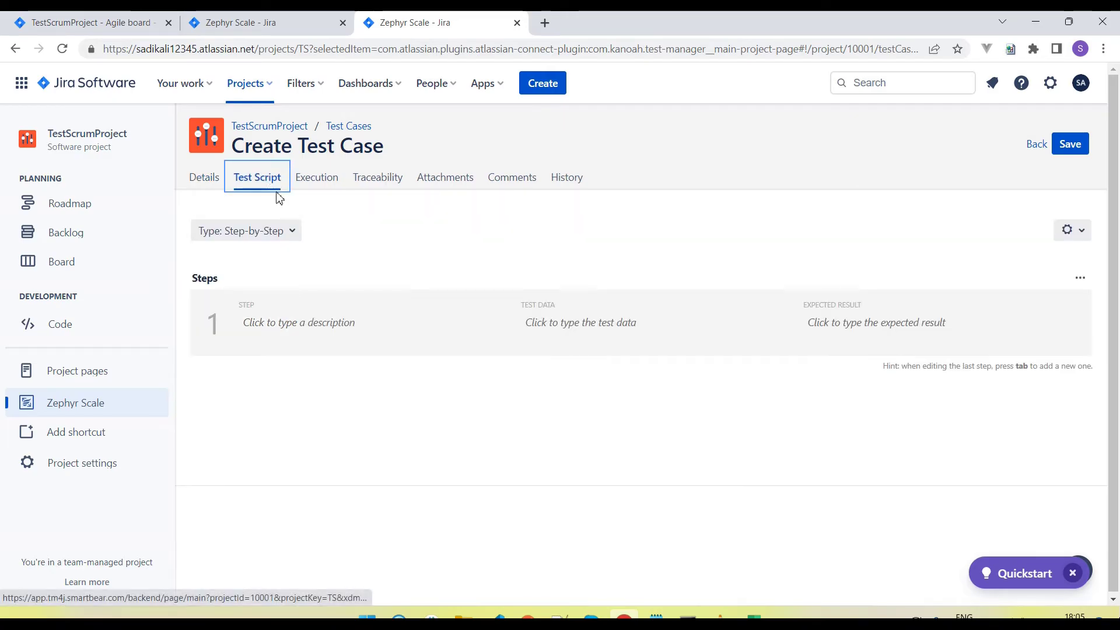
key("alt+Tab")
double_click(462, 479)
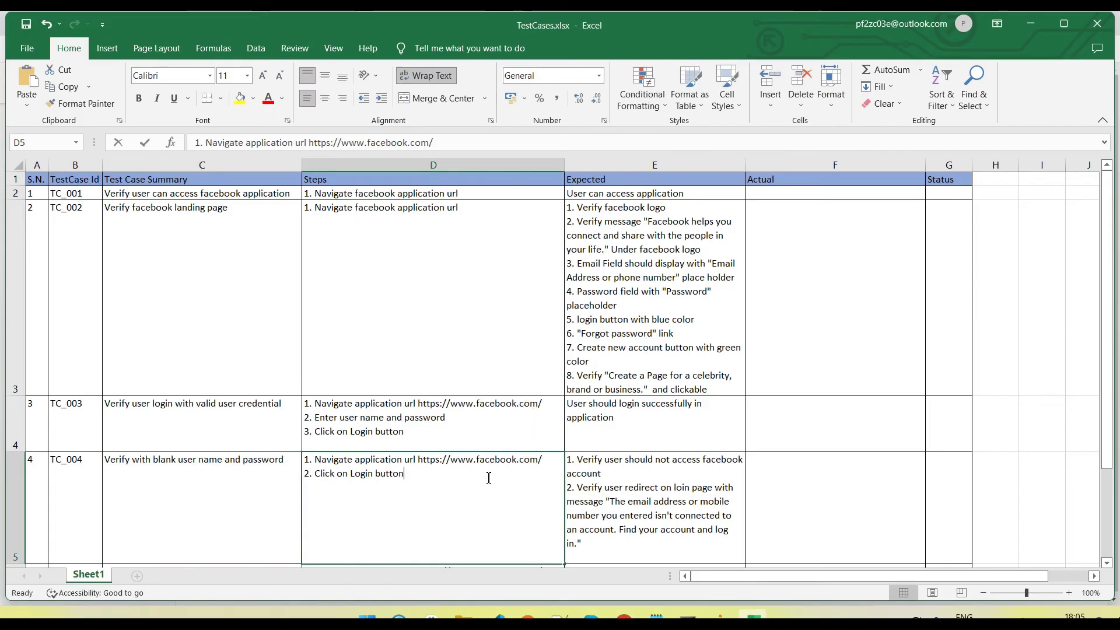
left_click_drag(541, 460, 314, 460)
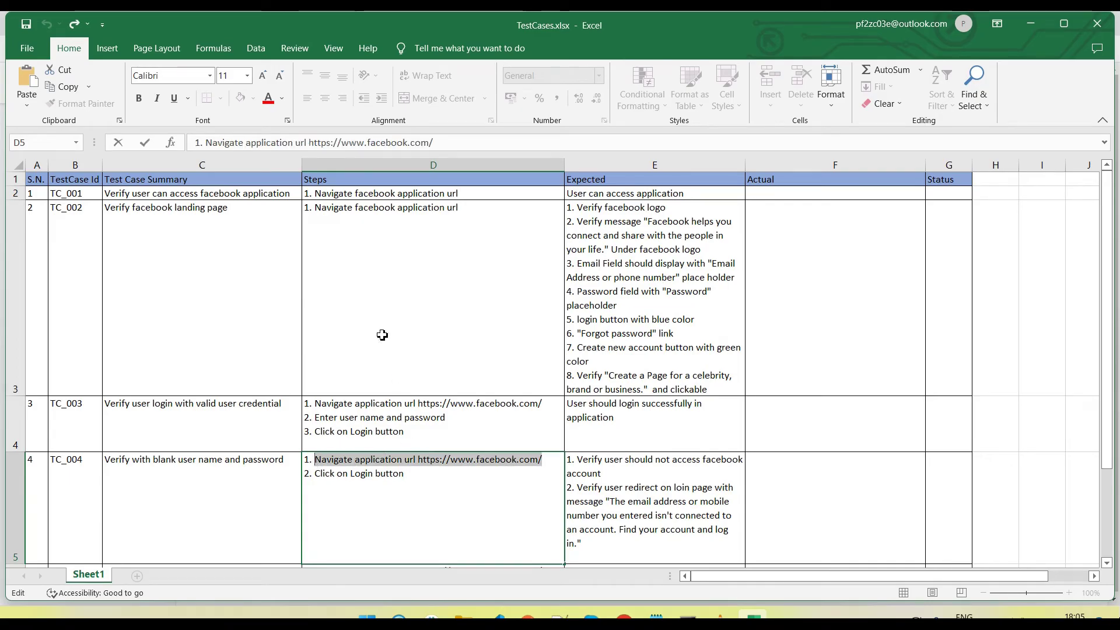
key("ctrl+c")
key("alt+Tab")
left_click(278, 333)
key("ctrl+v")
left_click(290, 405)
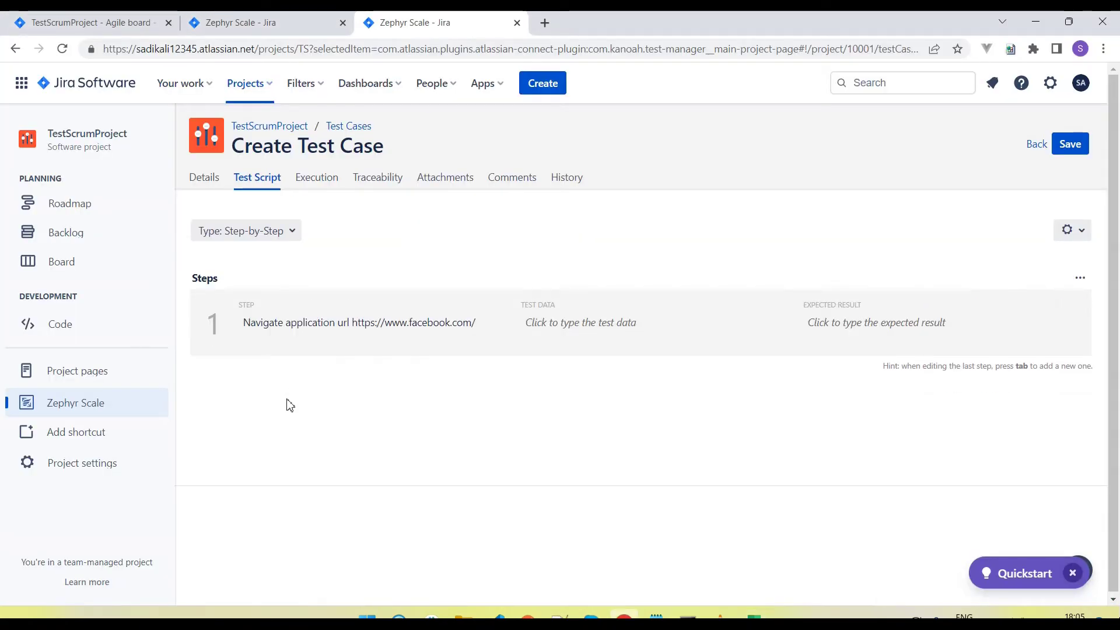
Add step 2 to the test script with TC_004's second Excel step, "Click on Login button", without its number prefix.
left_click(940, 309)
key("alt+Tab")
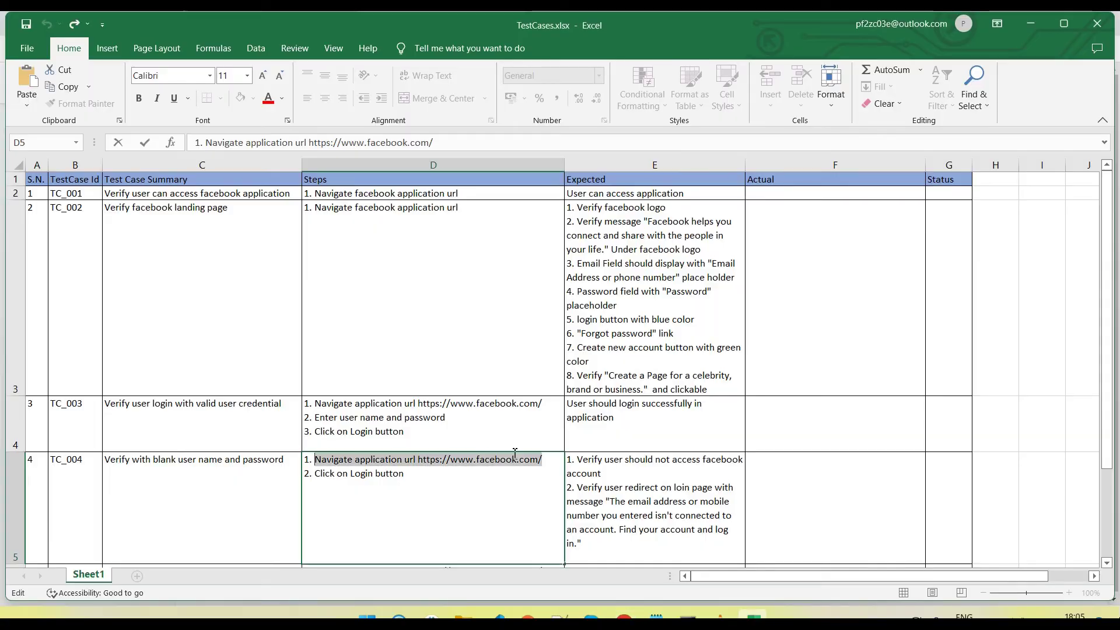
left_click_drag(404, 473, 303, 474)
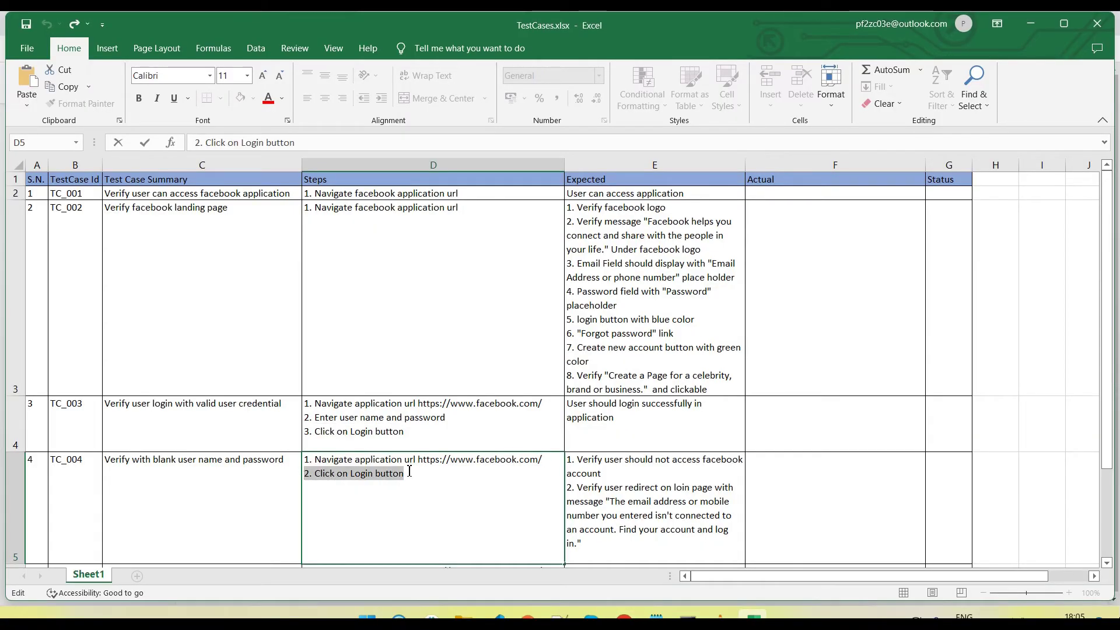
key("ctrl+c")
key("alt+Tab")
left_click(261, 402)
key("ctrl+v")
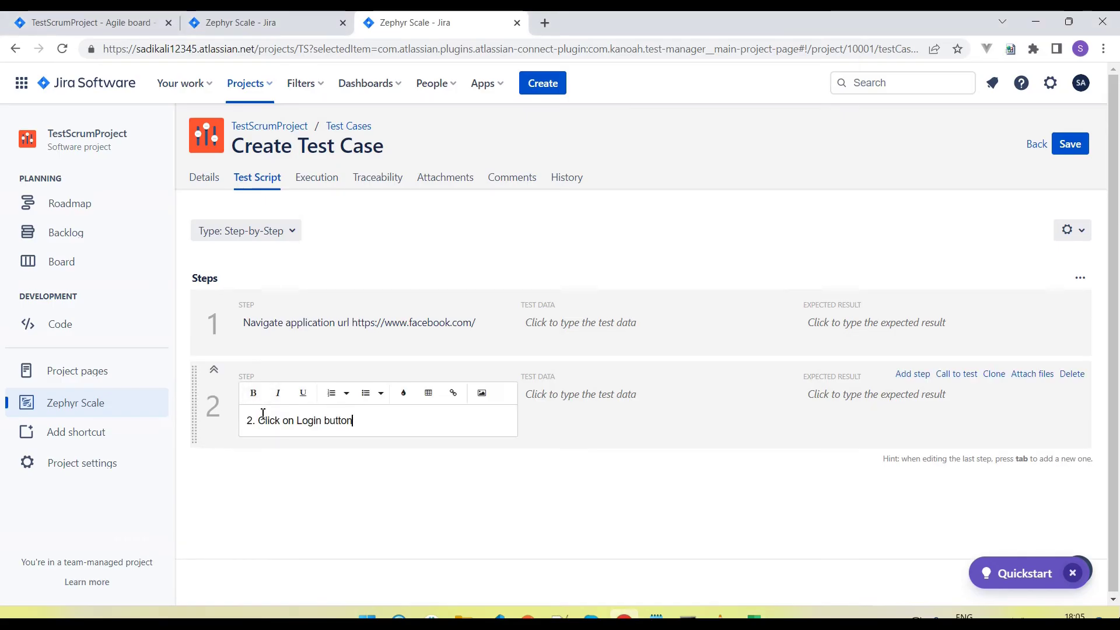
key("BackSpace")
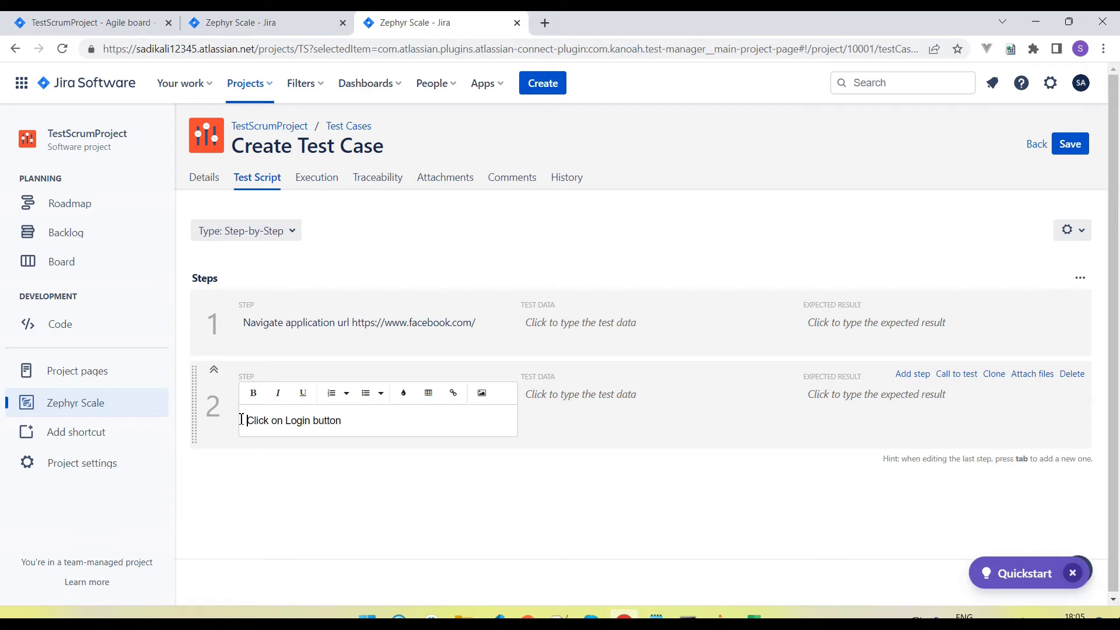
left_click(329, 480)
Copy TC_004's second expected result, starting "Verify user redirect on loin page", from Excel into step 2's expected result and save the test case.
key("alt+Tab")
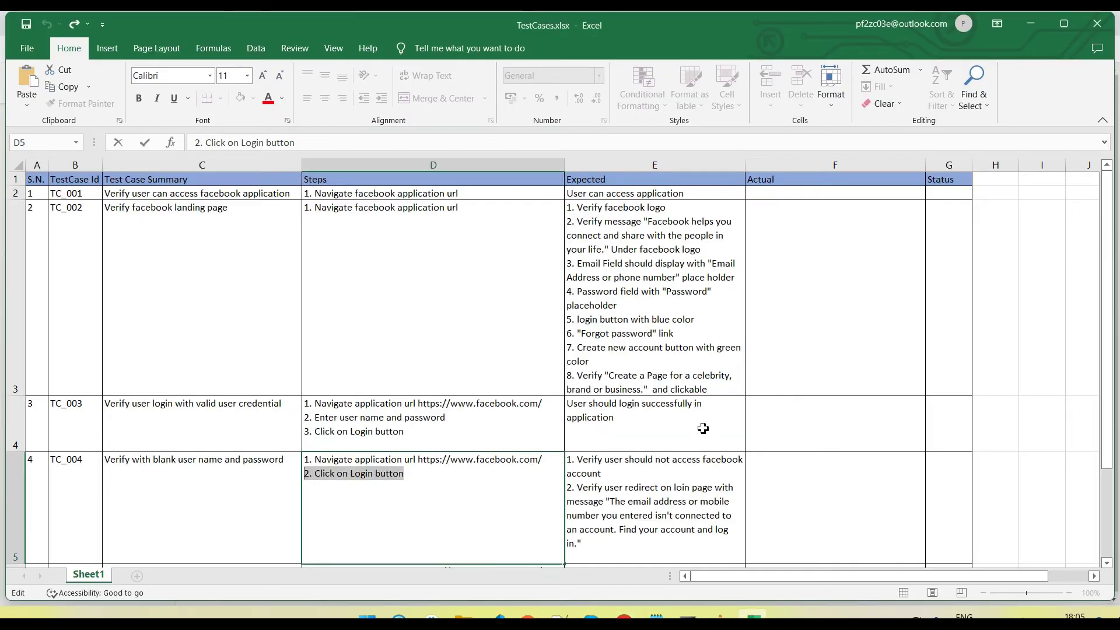
double_click(638, 513)
left_click_drag(737, 533, 577, 490)
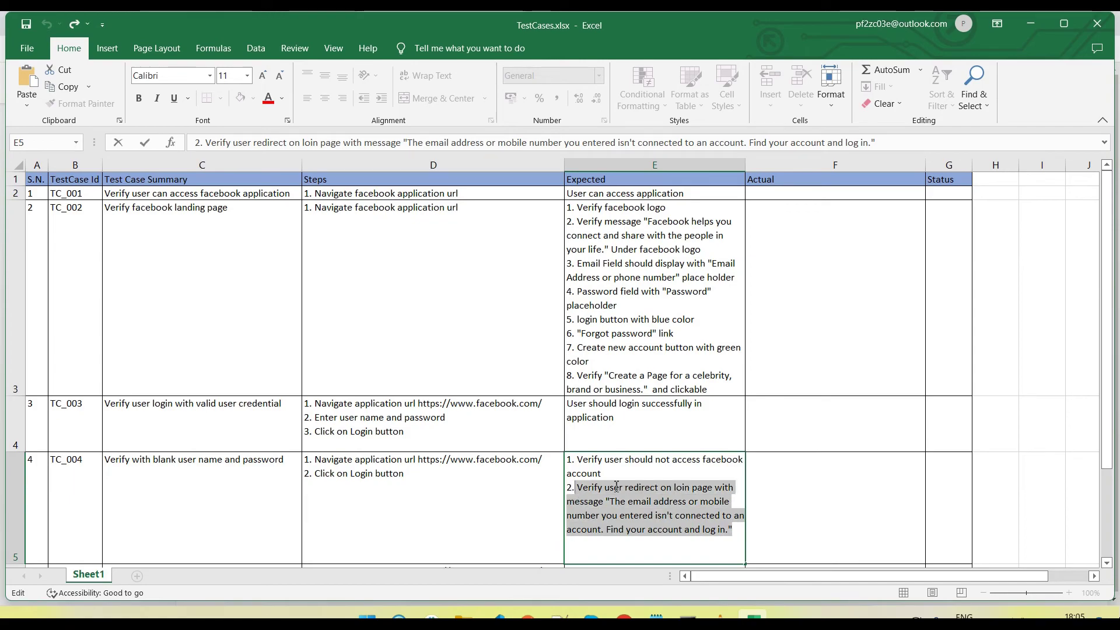
key("ctrl+c")
key("alt+Tab")
left_click(932, 400)
key("ctrl+v")
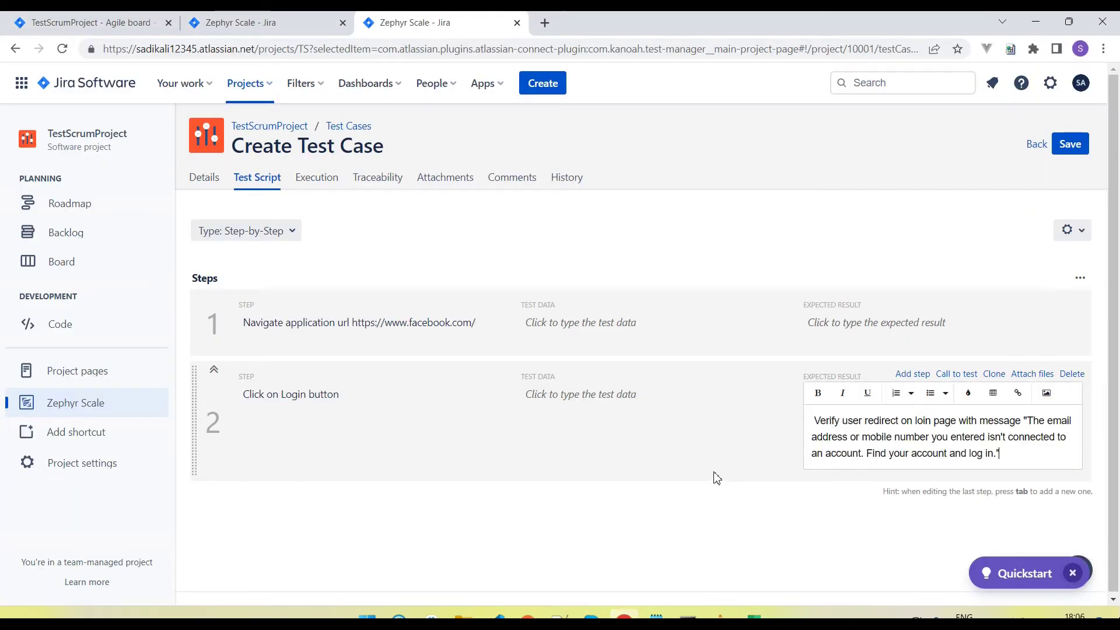
left_click(817, 426)
key("BackSpace")
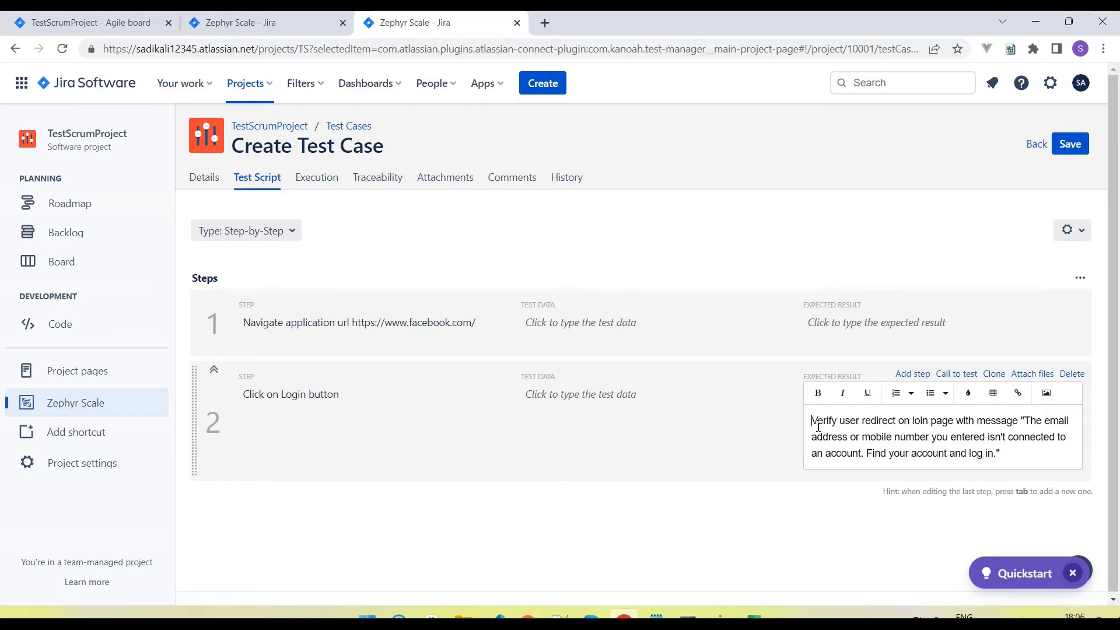
left_click(1073, 145)
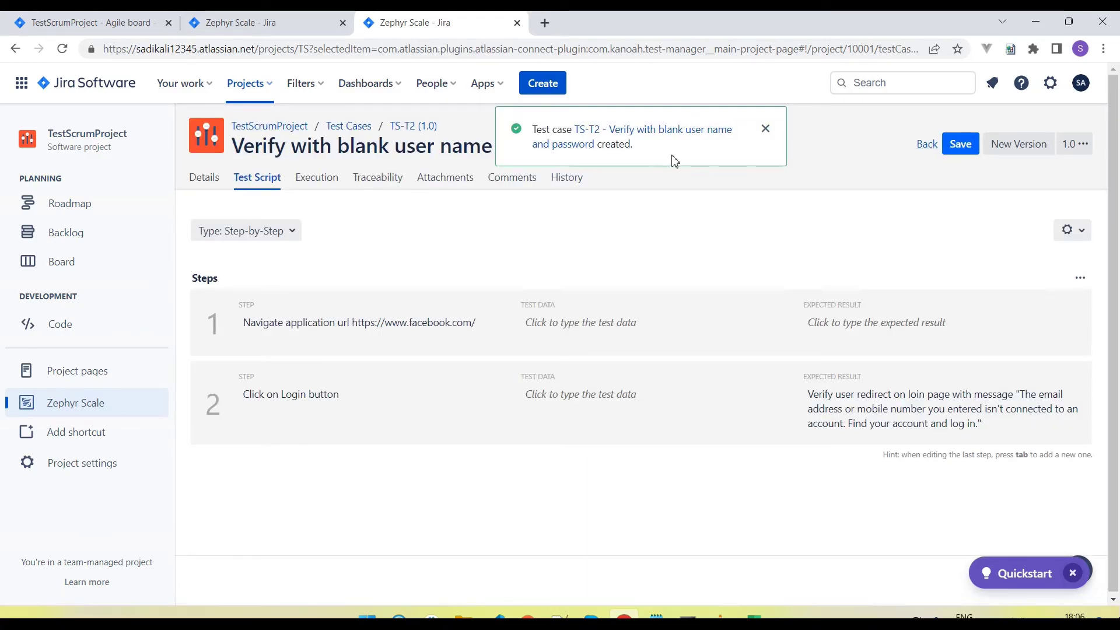
Return to story TS-2 and review its linked test cases and the available test case options in the Zephyr Scale section.
left_click(926, 145)
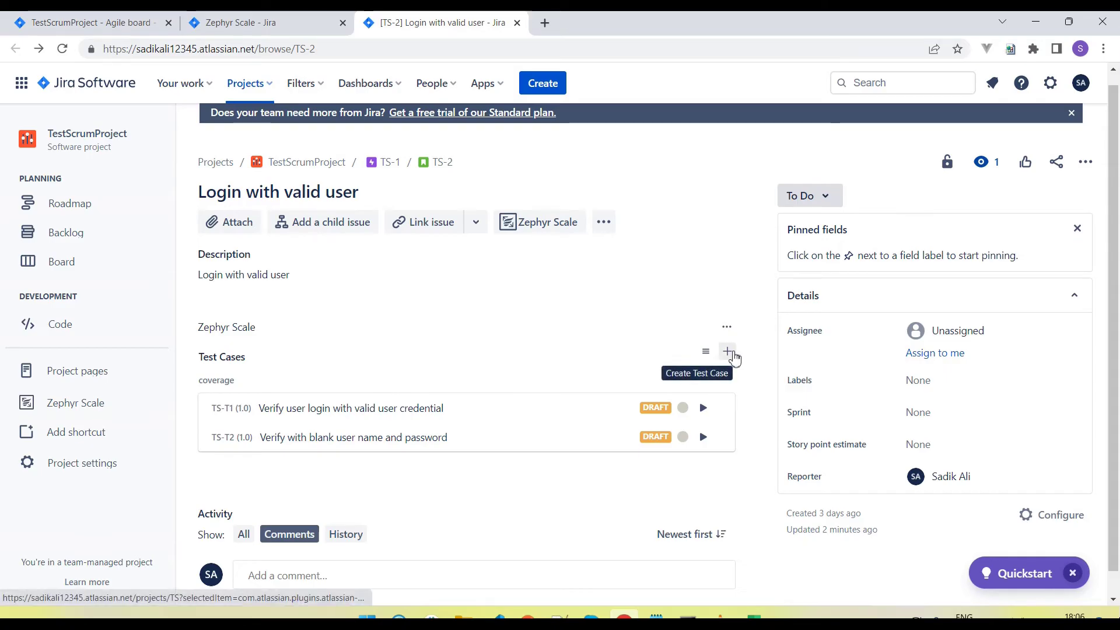
left_click(707, 354)
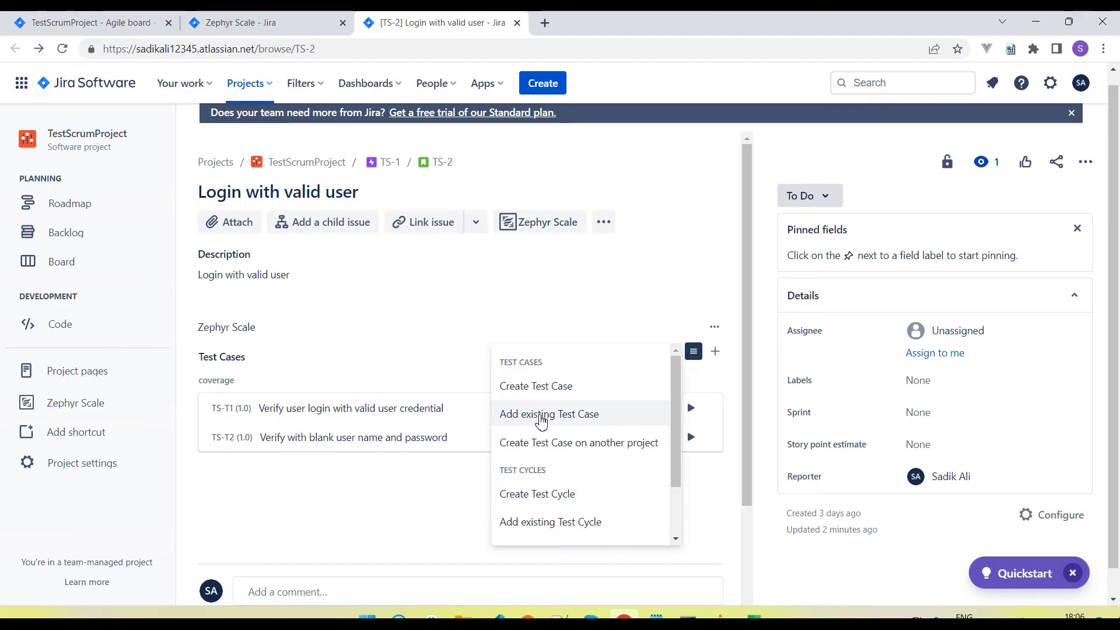
left_click(703, 300)
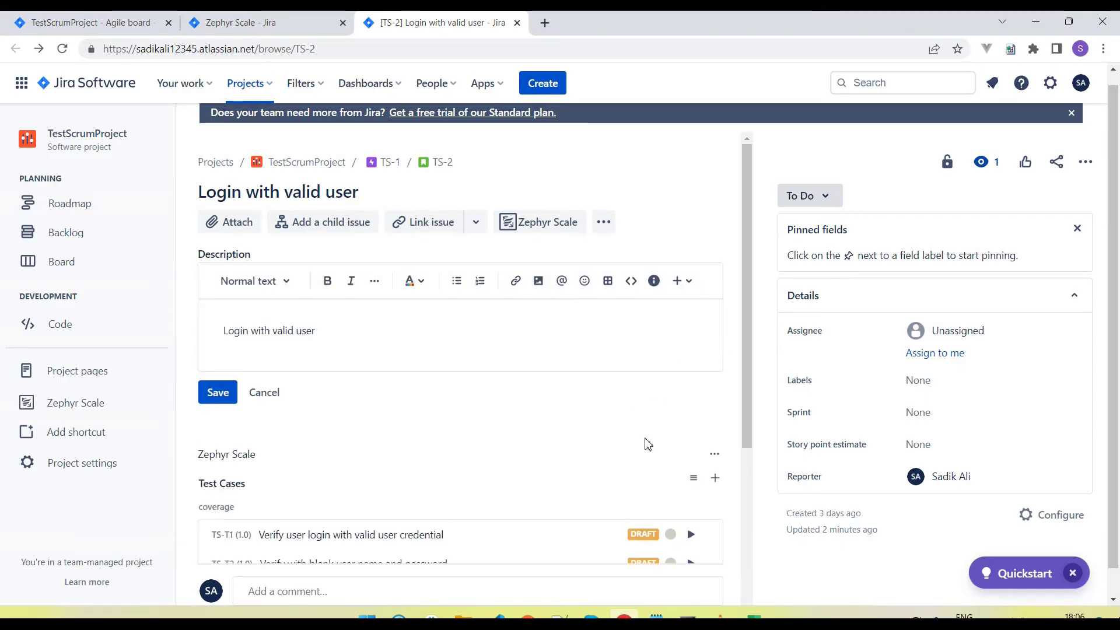
left_click_drag(748, 425, 745, 473)
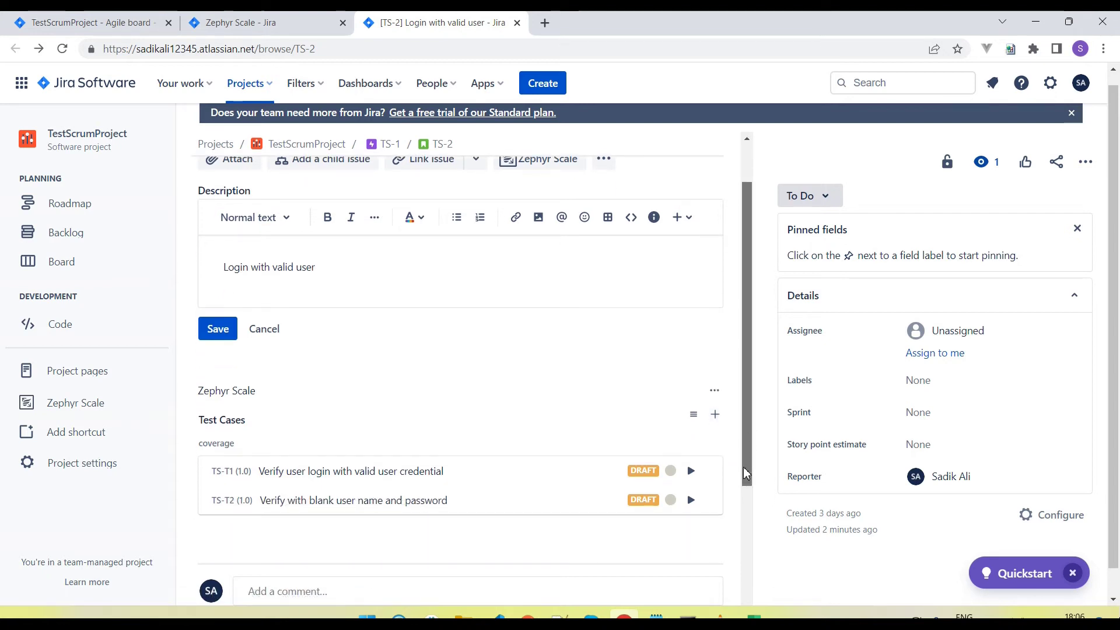
left_click(234, 328)
scroll(460, 402, "down", 2)
scroll(459, 401, "up", 3)
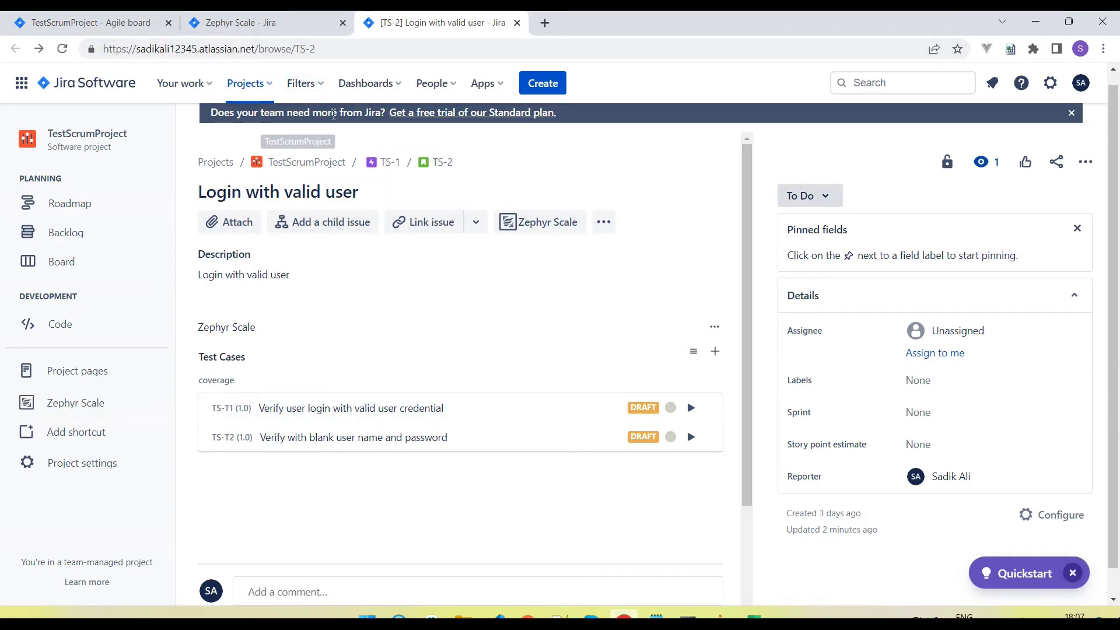
Switch to the Zephyr Scale browser tab and refresh the Login folder to check its test case list.
left_click(251, 22)
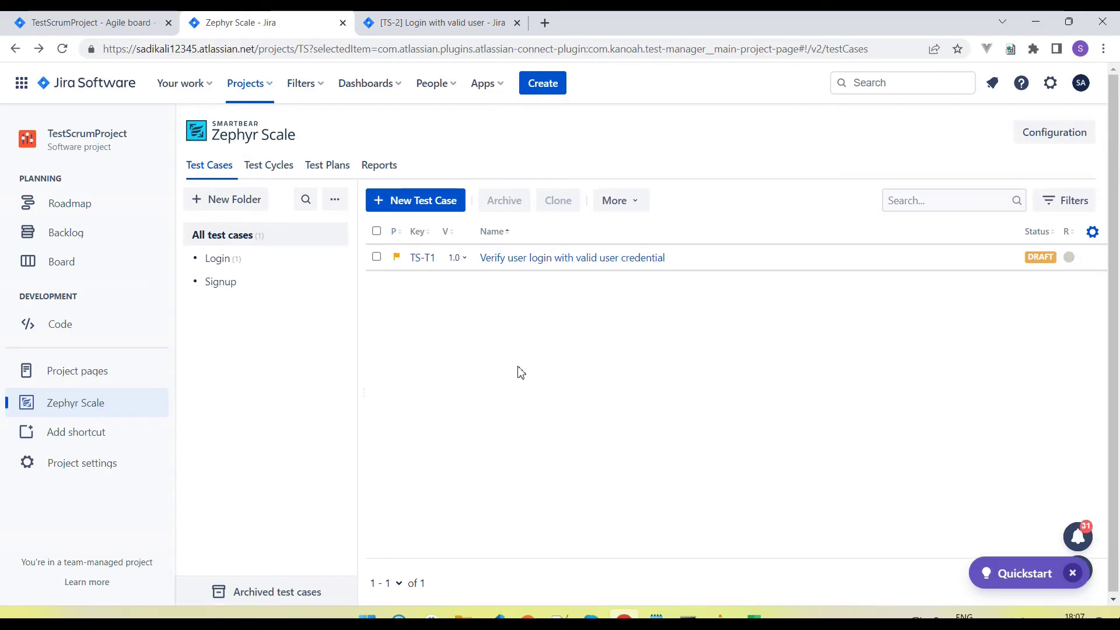
left_click(233, 258)
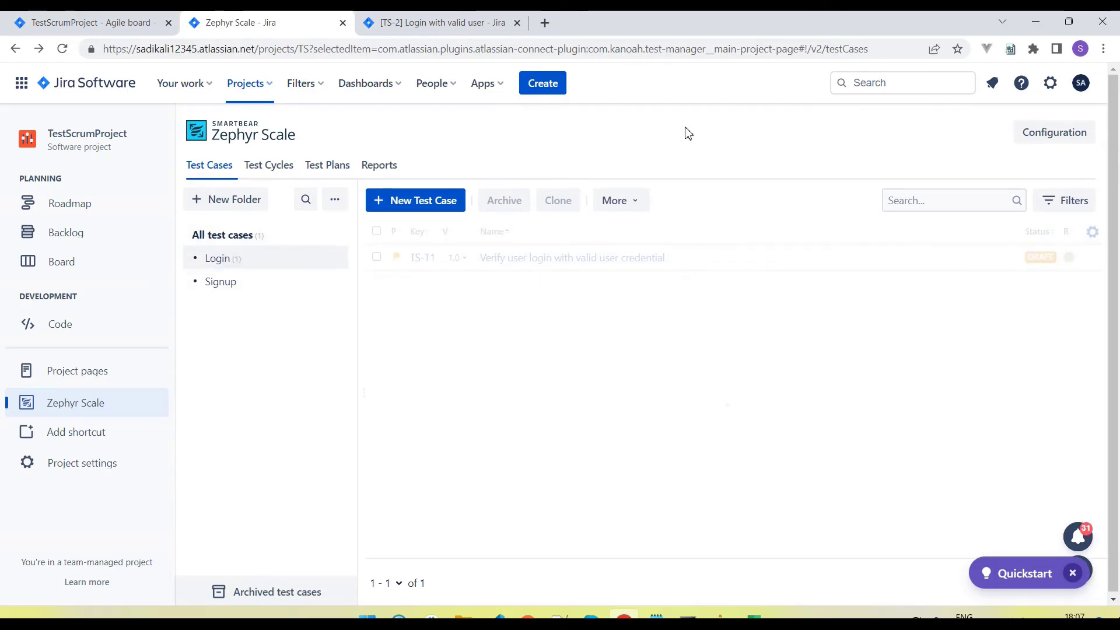
right_click(685, 126)
left_click(736, 173)
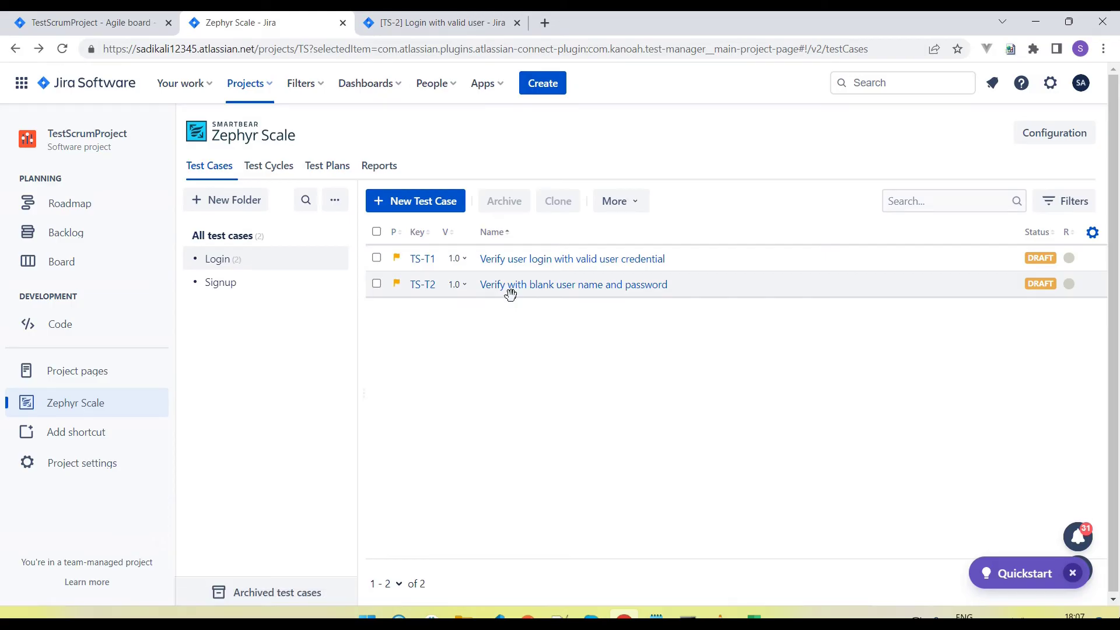
Start a new test cycle named "TestCycle" with the description "Description".
left_click(285, 169)
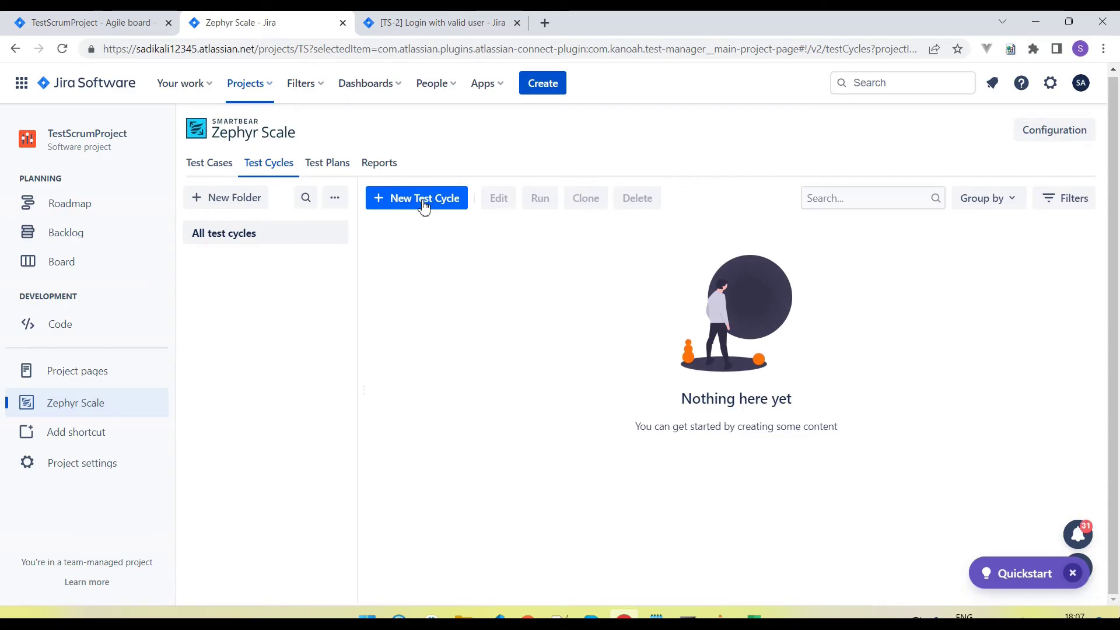
left_click(424, 207)
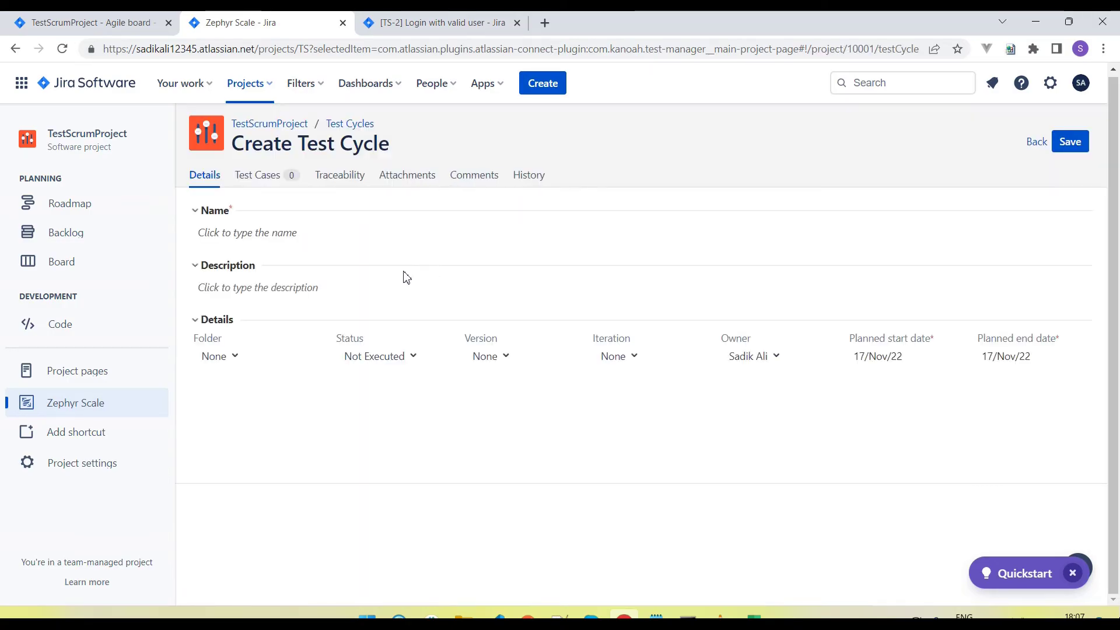
left_click(236, 236)
type("TestCype")
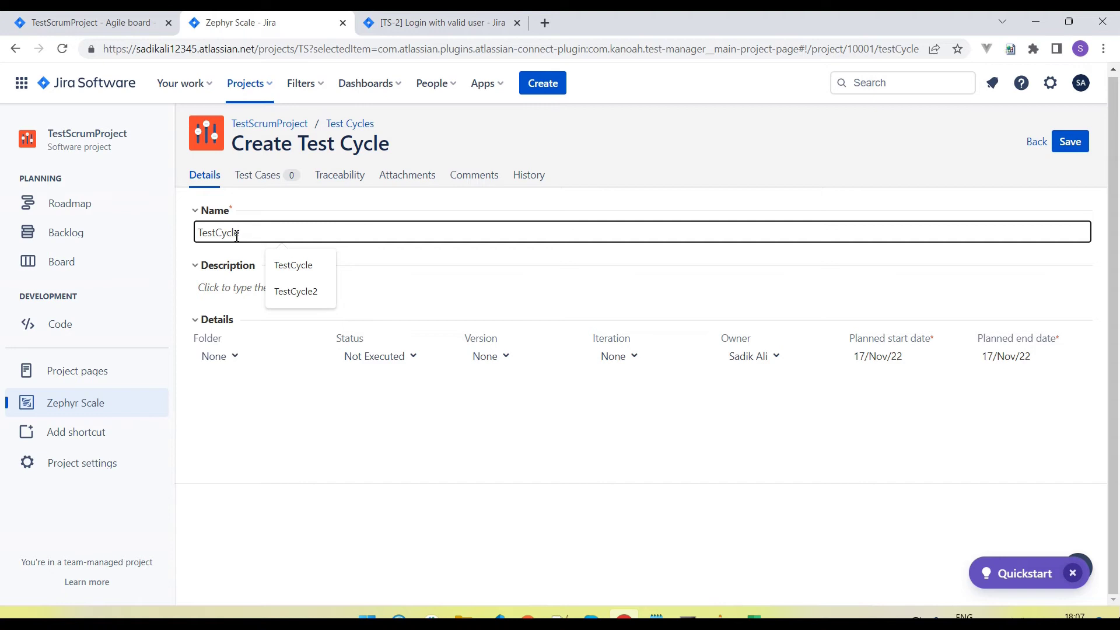
type("cle")
left_click(293, 264)
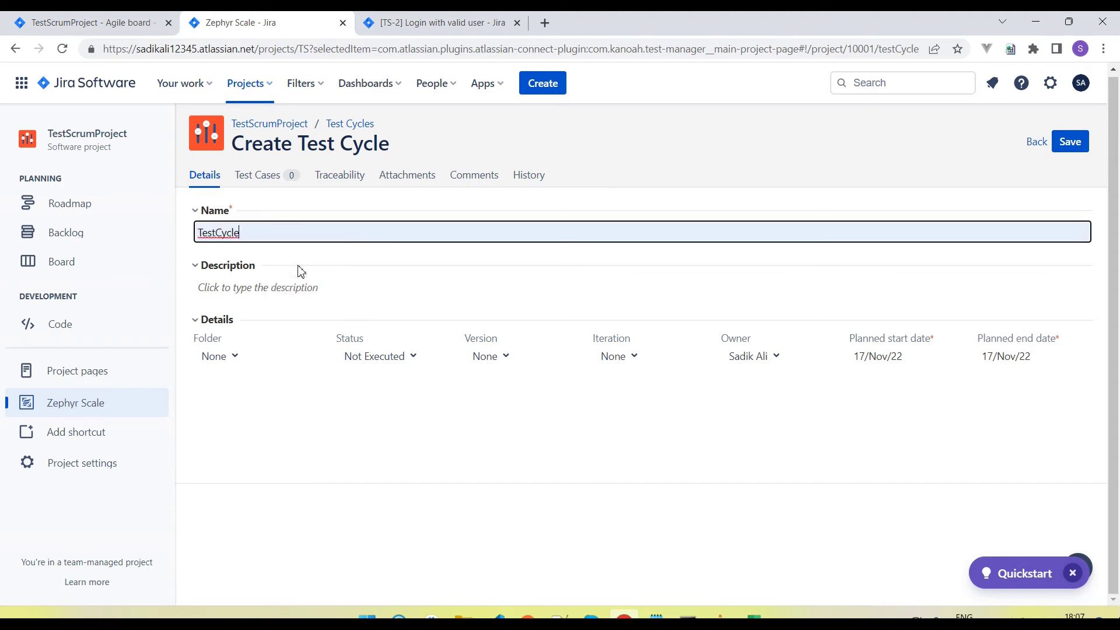
left_click(239, 296)
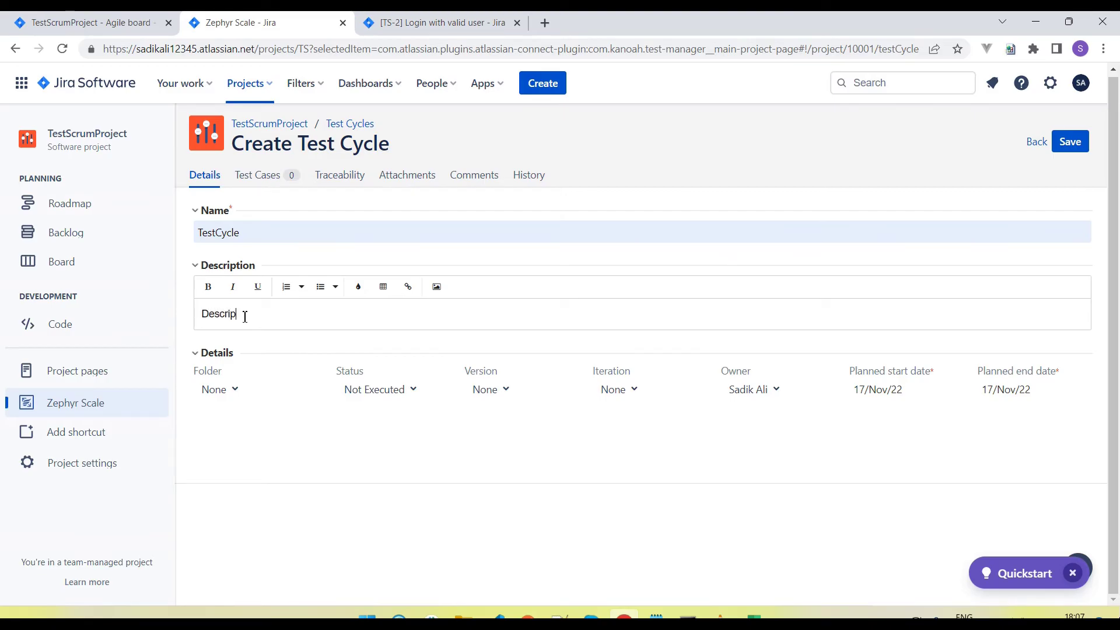
key("BackSpace")
right_click(244, 315)
left_click(283, 327)
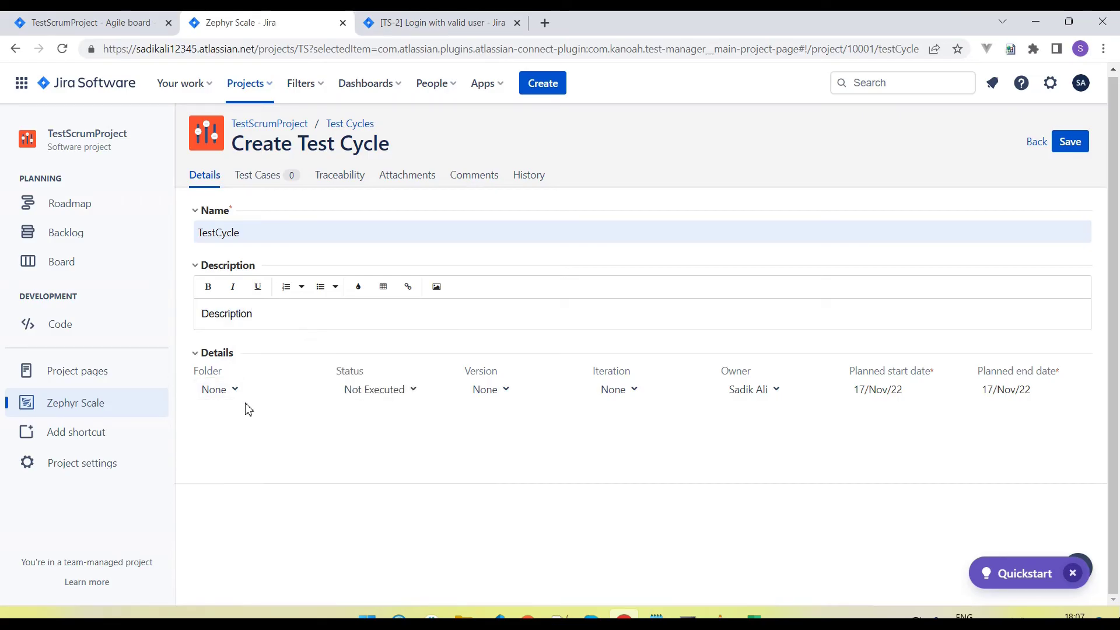
Check the choices available for the new test cycle's folder, version and iteration.
left_click(235, 395)
left_click(237, 365)
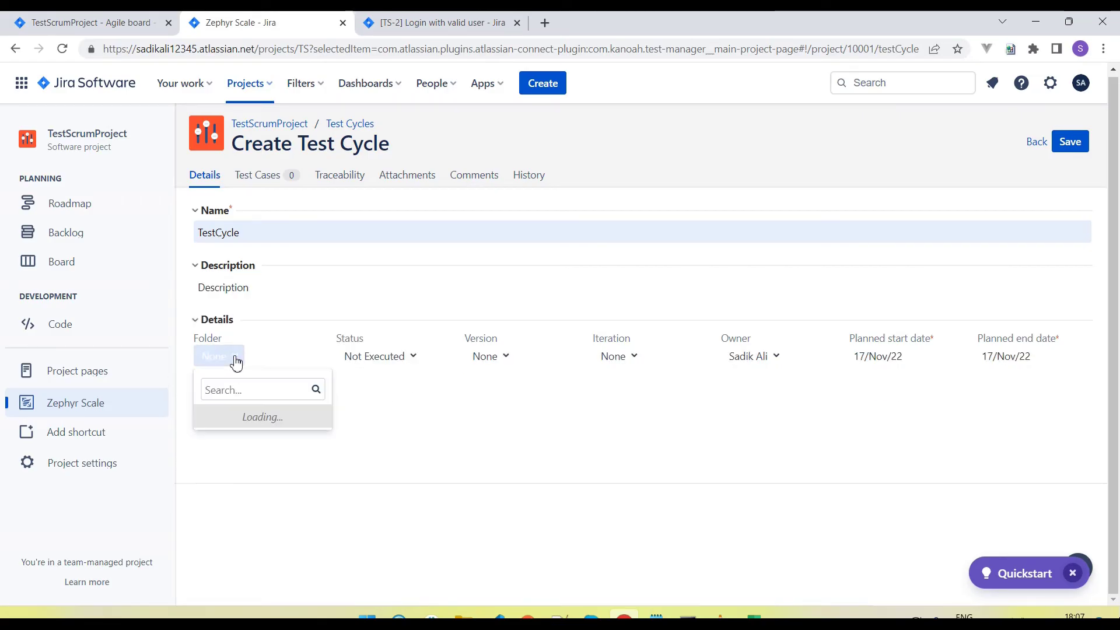
left_click(371, 427)
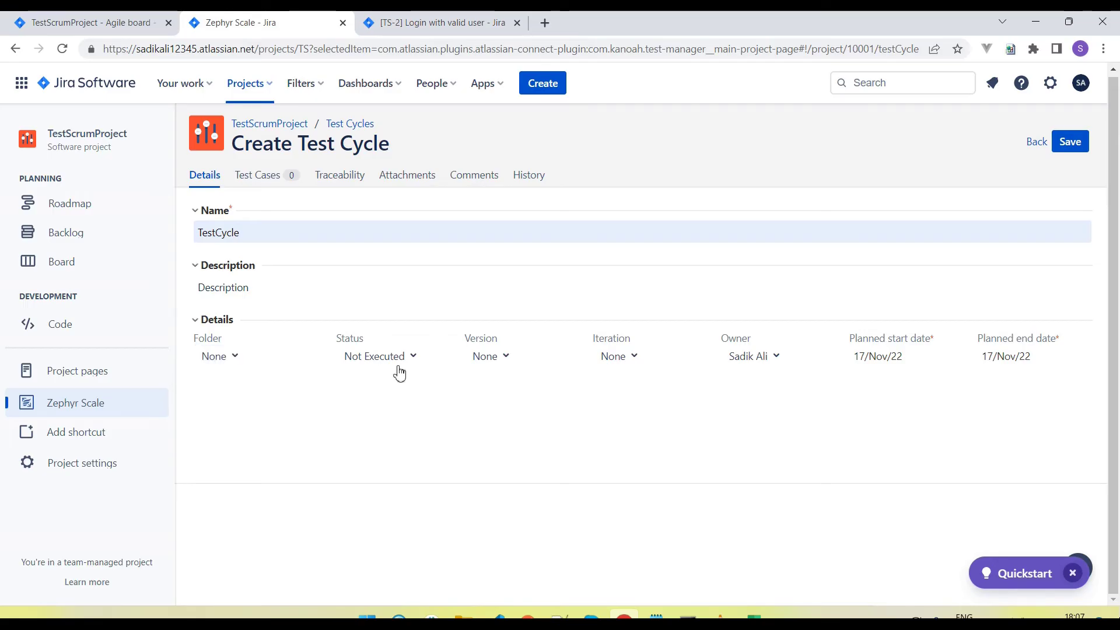
left_click(505, 357)
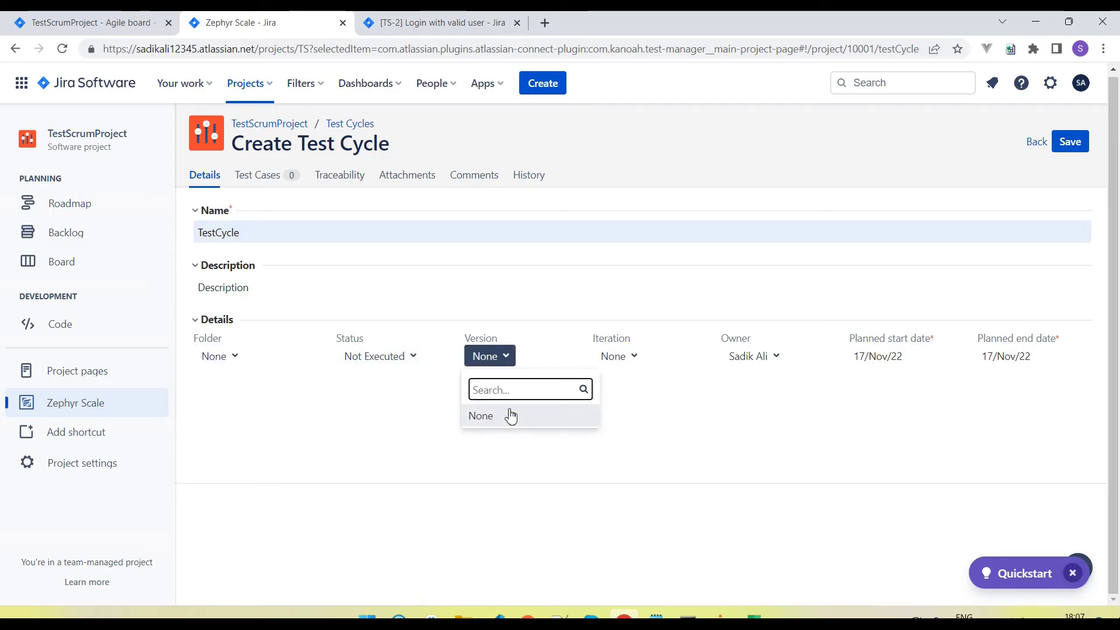
left_click(631, 362)
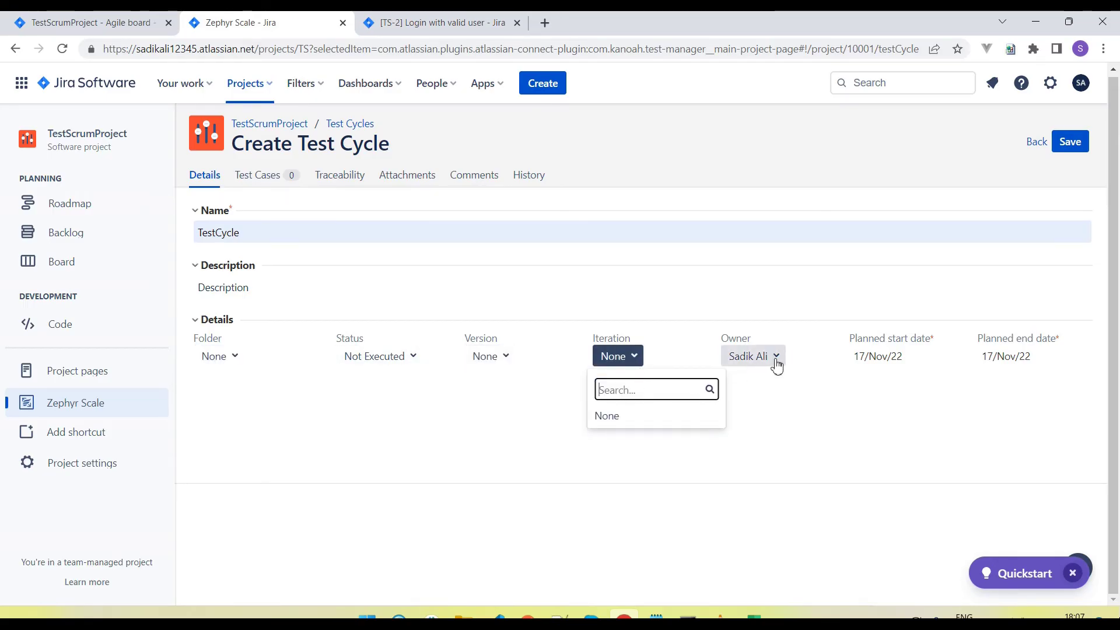
left_click(847, 436)
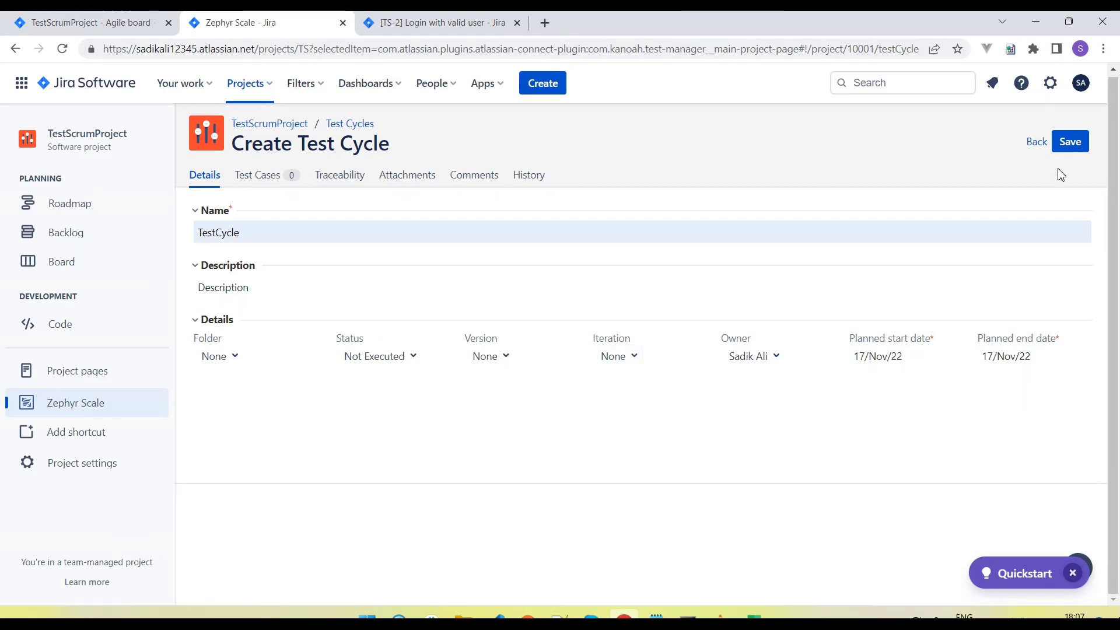
Add the existing test cases TS-T1 and TS-T2 to the new test cycle and save it.
left_click(270, 177)
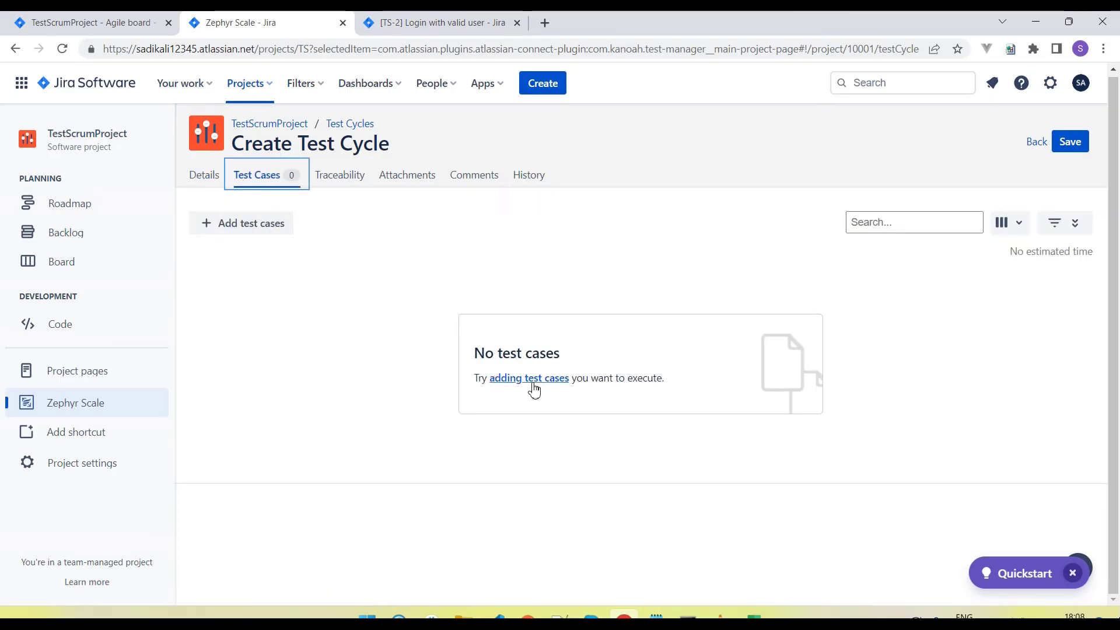
left_click(532, 379)
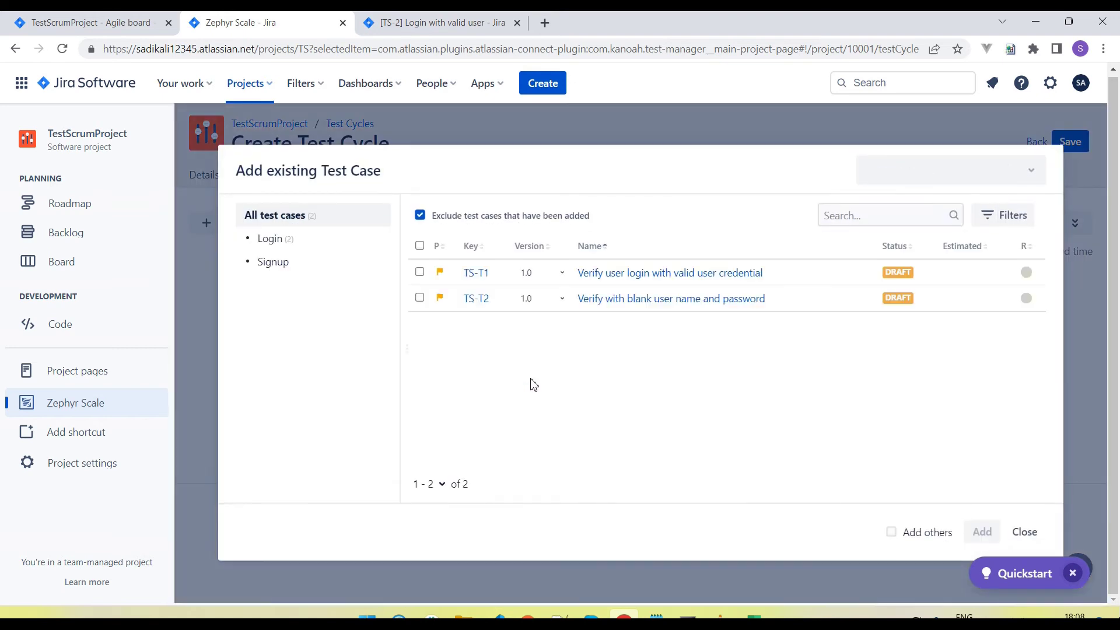
left_click(420, 272)
left_click(420, 297)
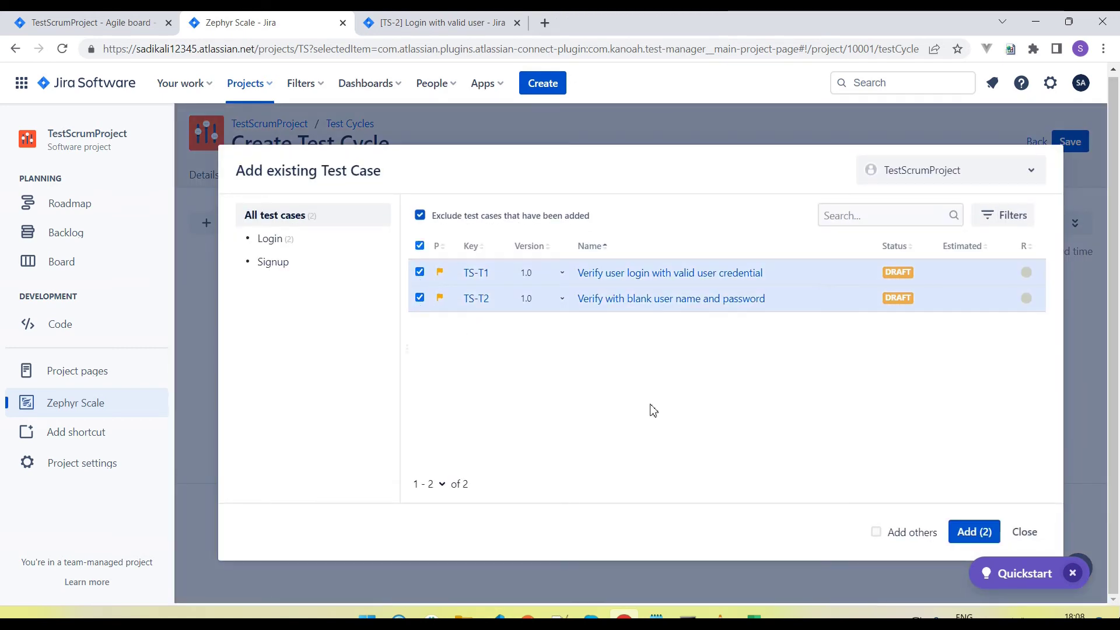
left_click(980, 536)
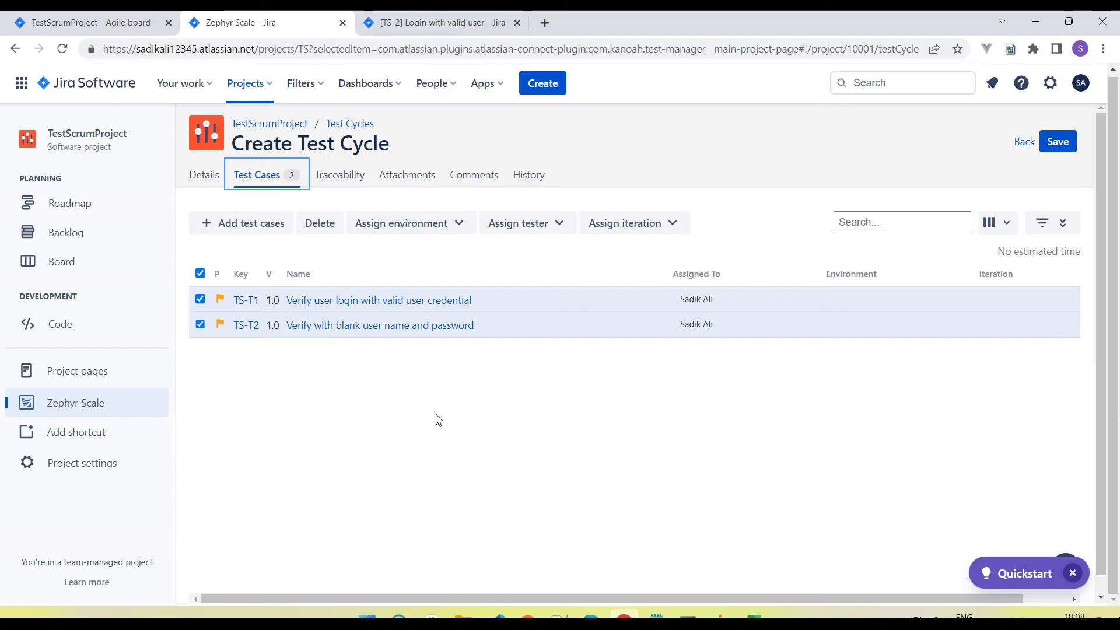
left_click(1058, 145)
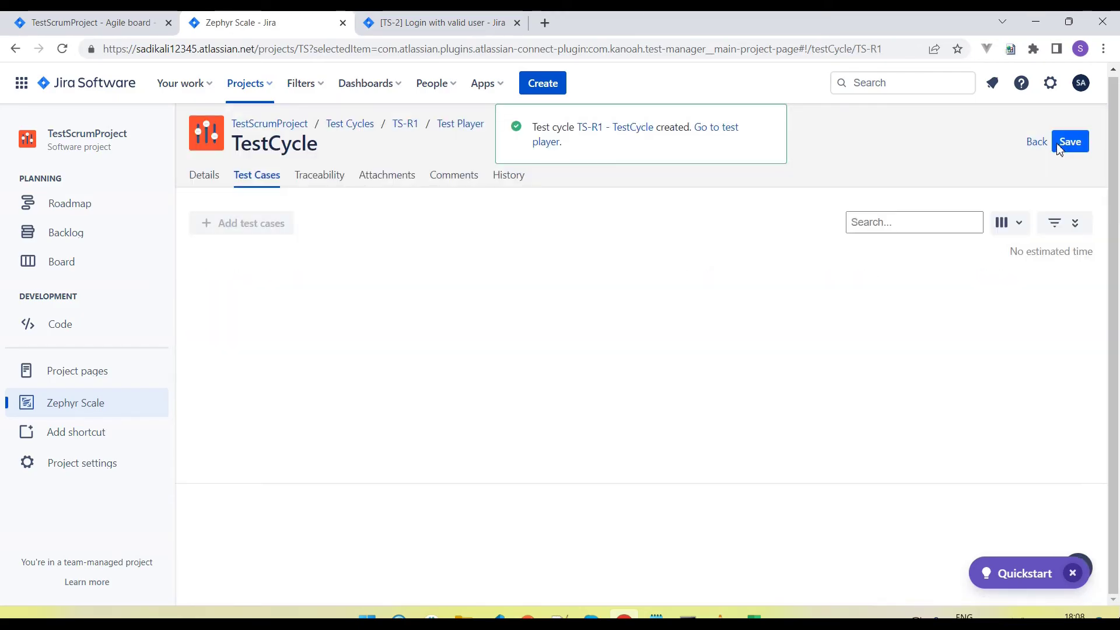
left_click(282, 177)
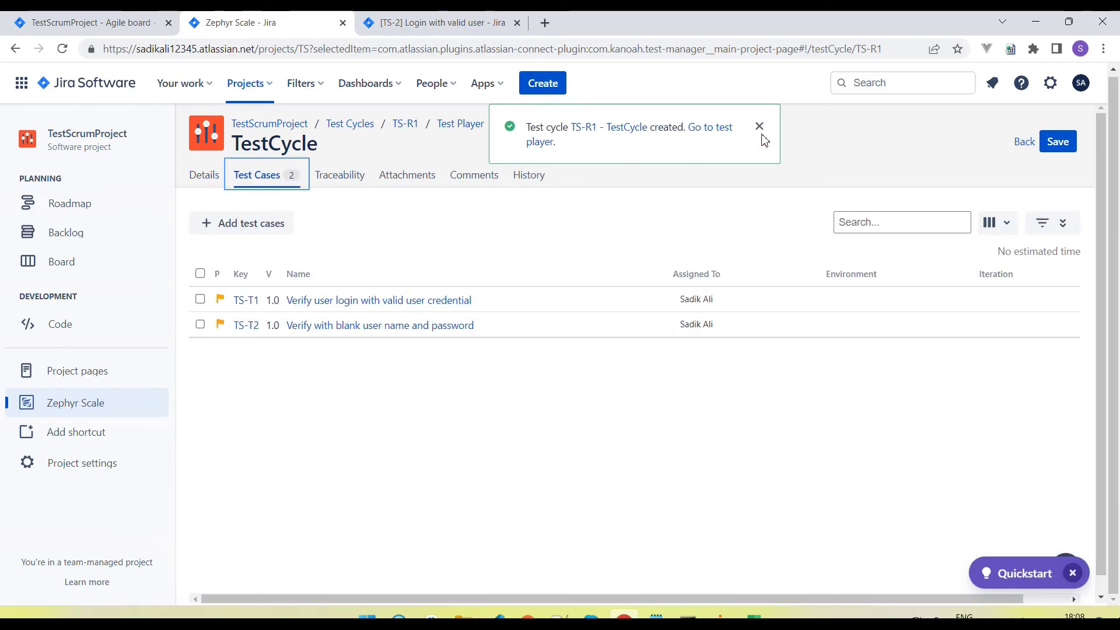
left_click(814, 143)
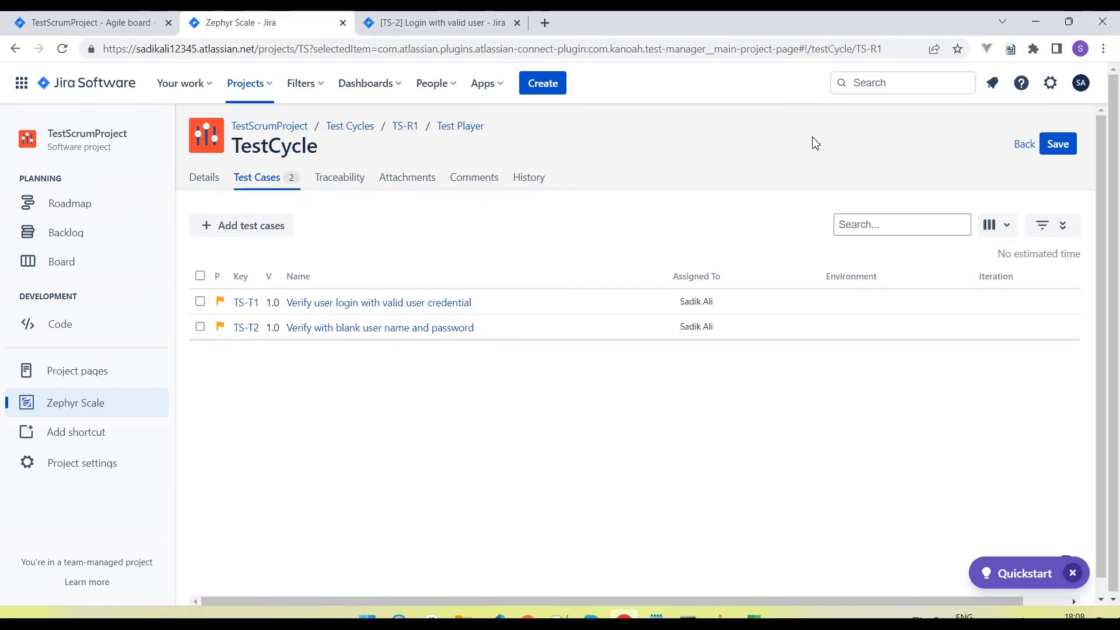
Run TestCycle from the test cycles list and start the execution timer for TS-T1.
left_click(343, 129)
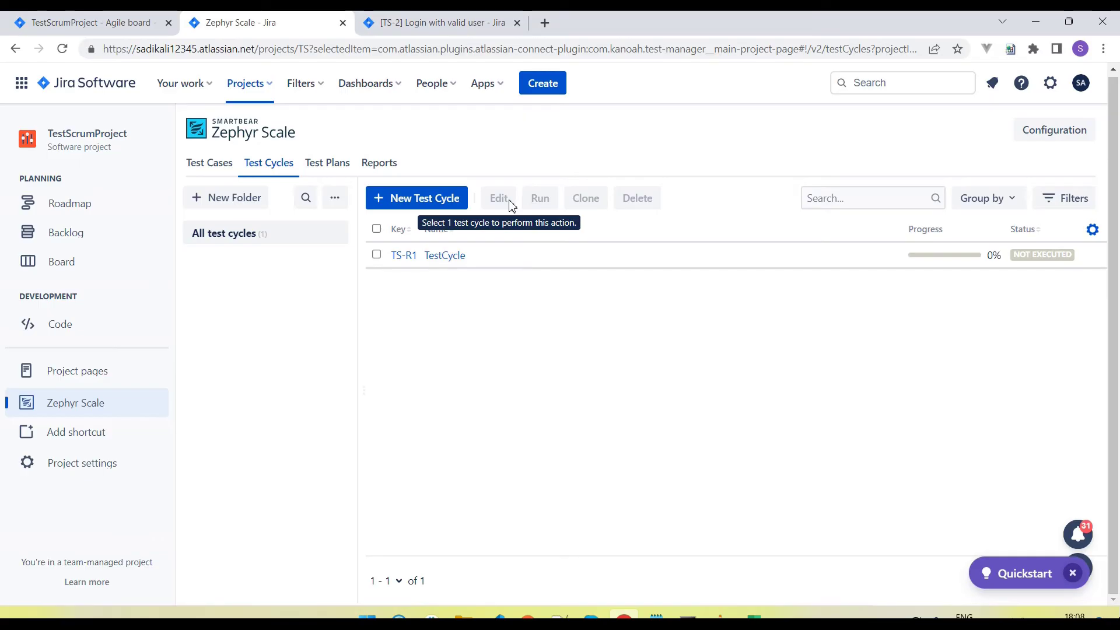
left_click(376, 255)
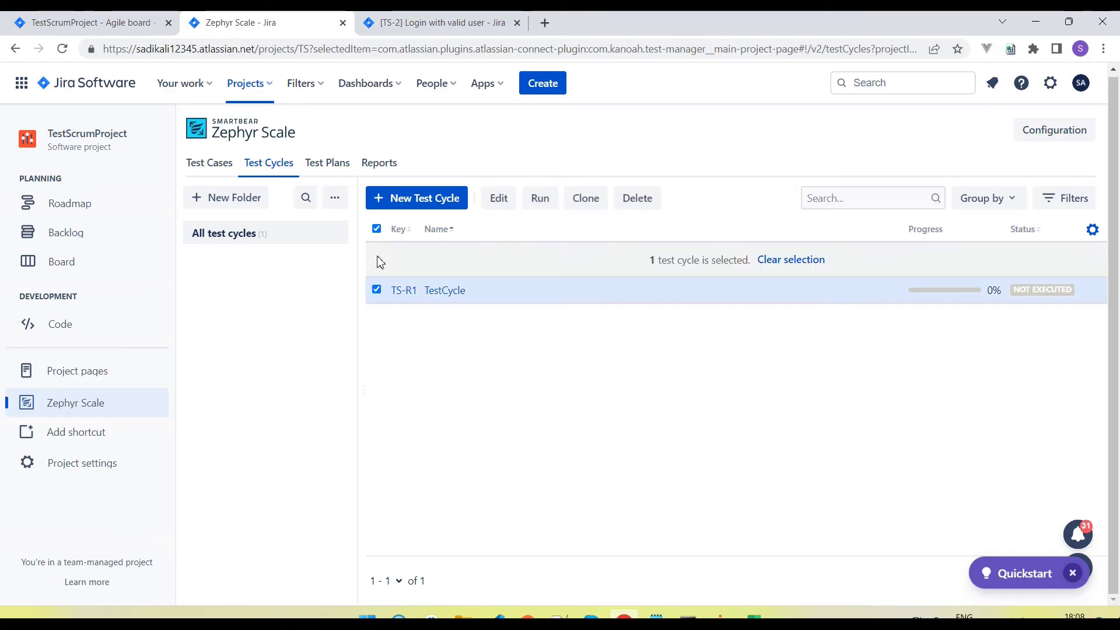
left_click(538, 199)
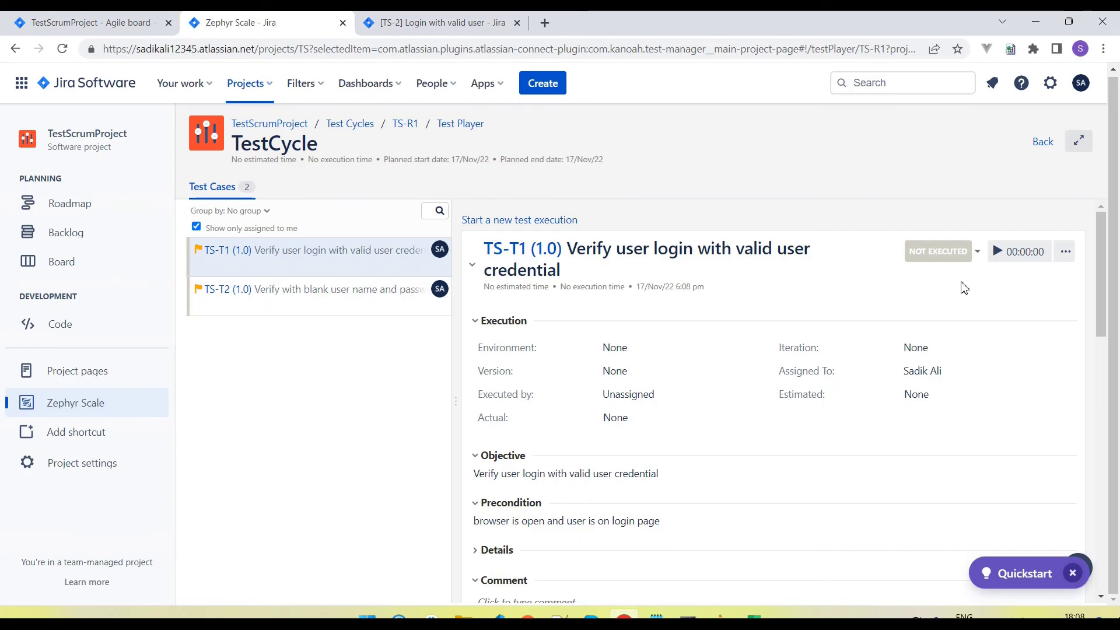
left_click(997, 254)
Try the Pass, Fail and Blocked statuses on step 1 of TS-T1's test script and check the other status choices.
scroll(877, 387, "down", 6)
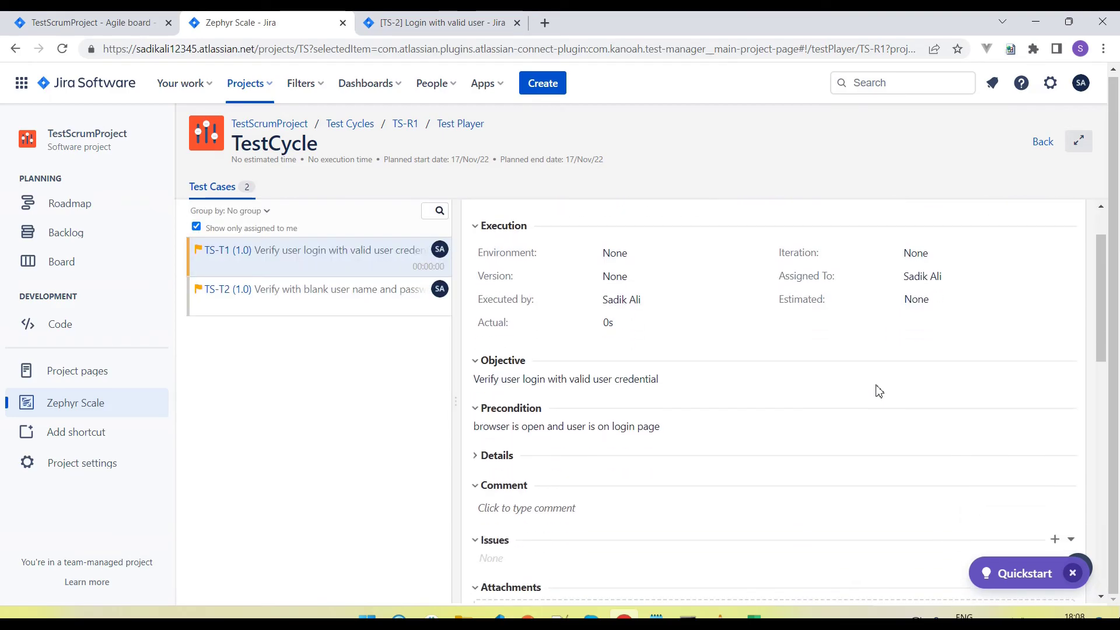
scroll(878, 391, "down", 3)
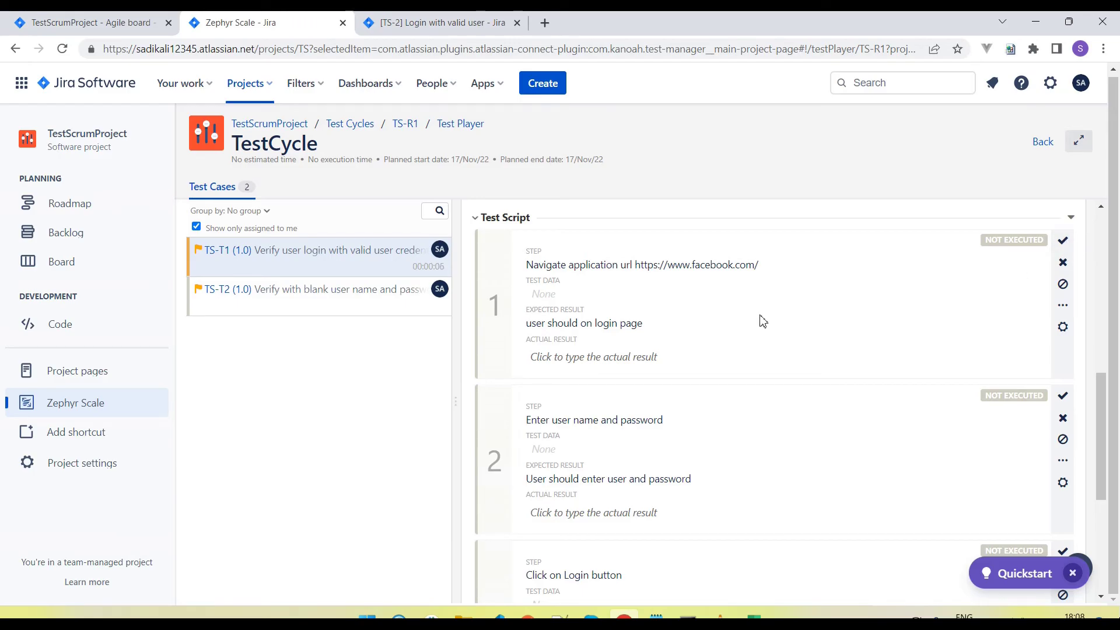
left_click(1062, 245)
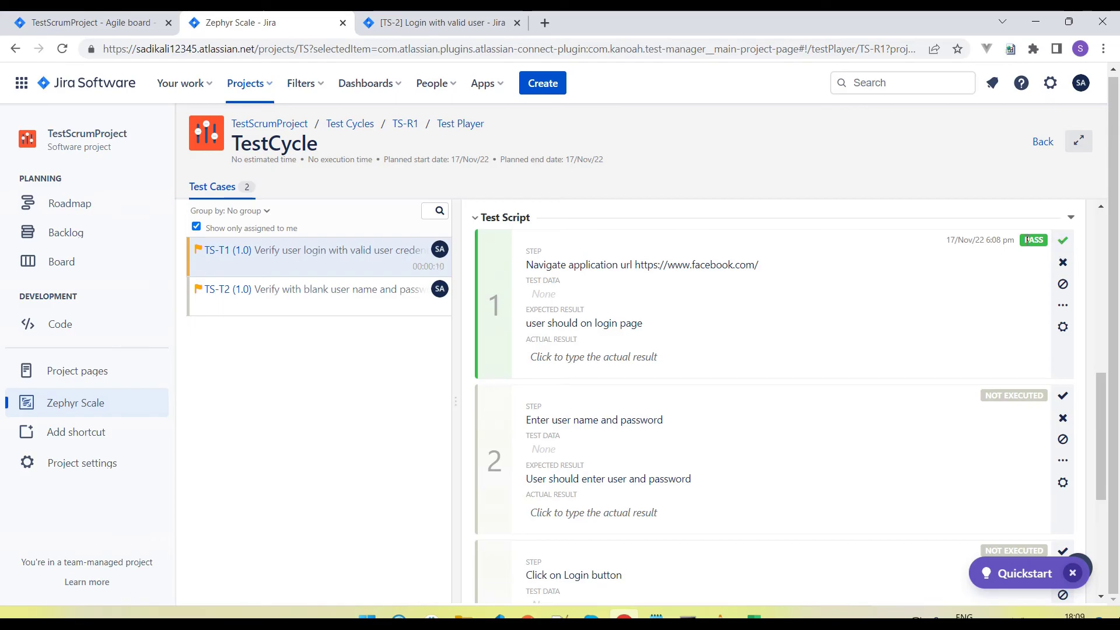
left_click(1062, 264)
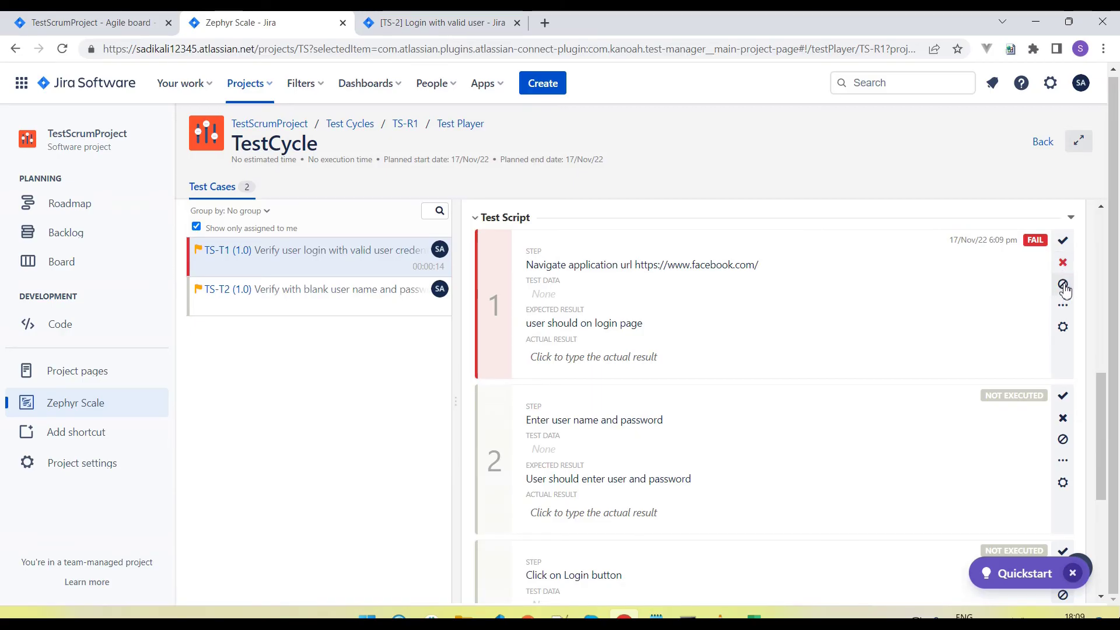
left_click(1062, 285)
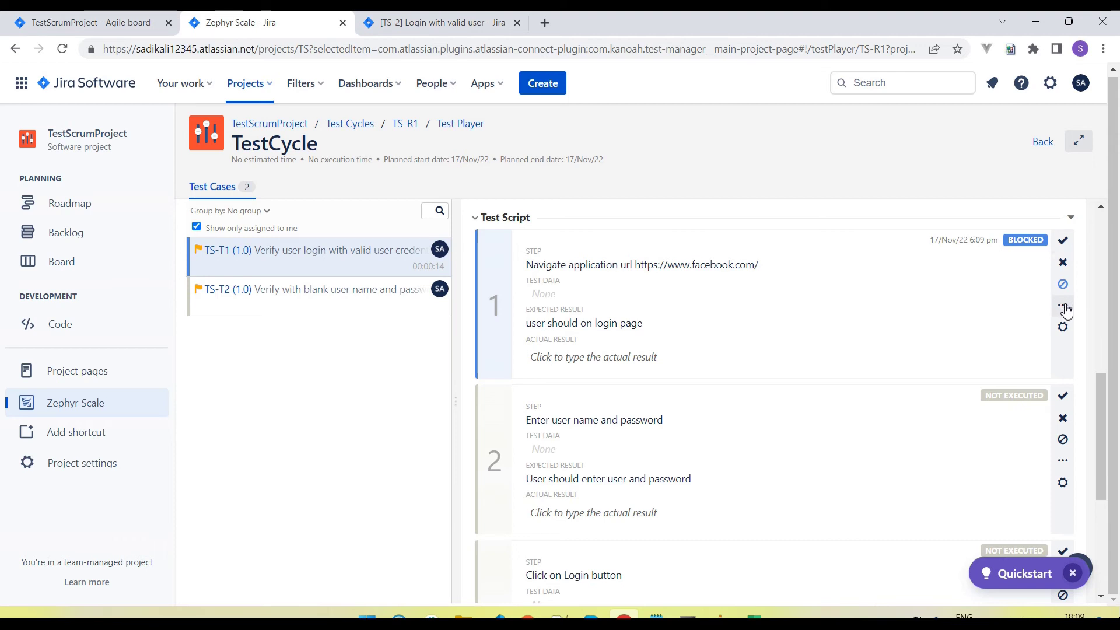
left_click(1064, 309)
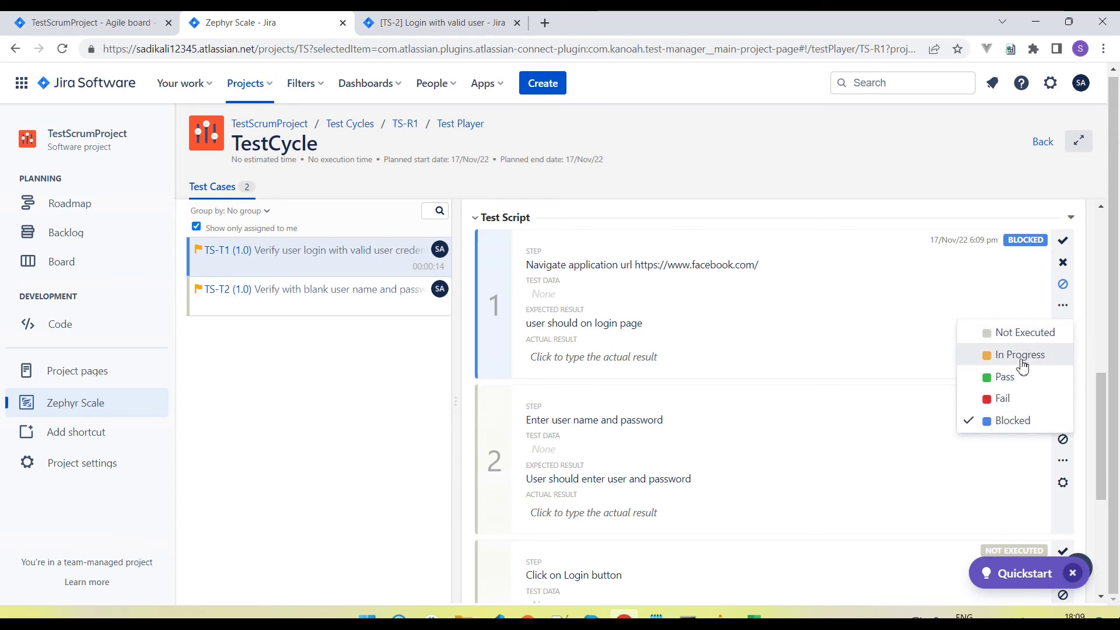
left_click(919, 304)
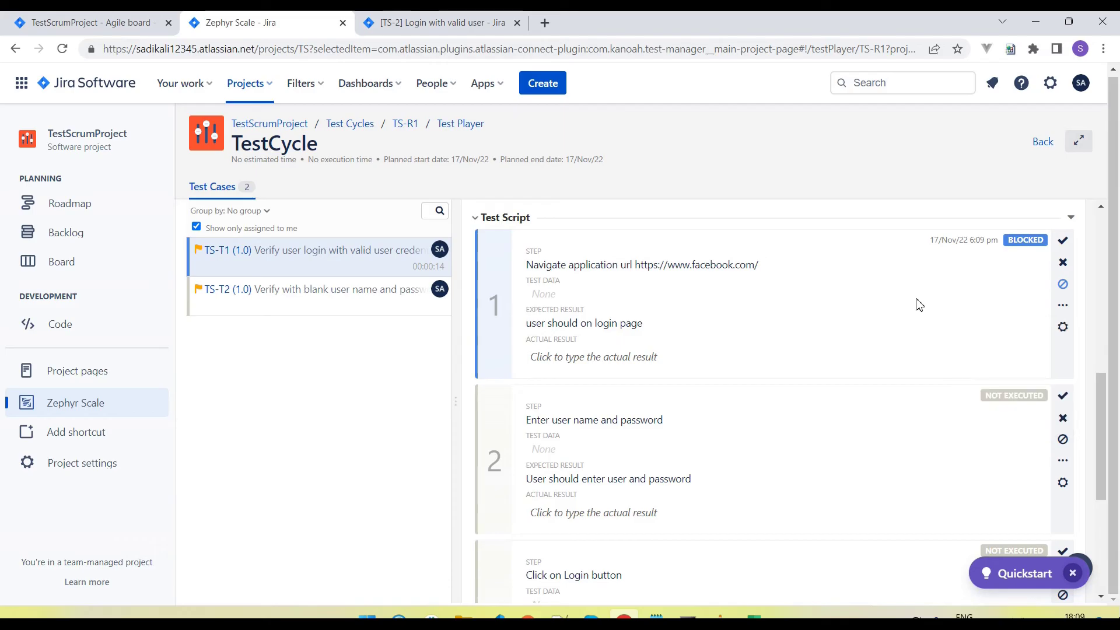
Mark steps 1 and 2 of TS-T1's test script as Pass, checking the additional actions available for step 1.
left_click(1062, 241)
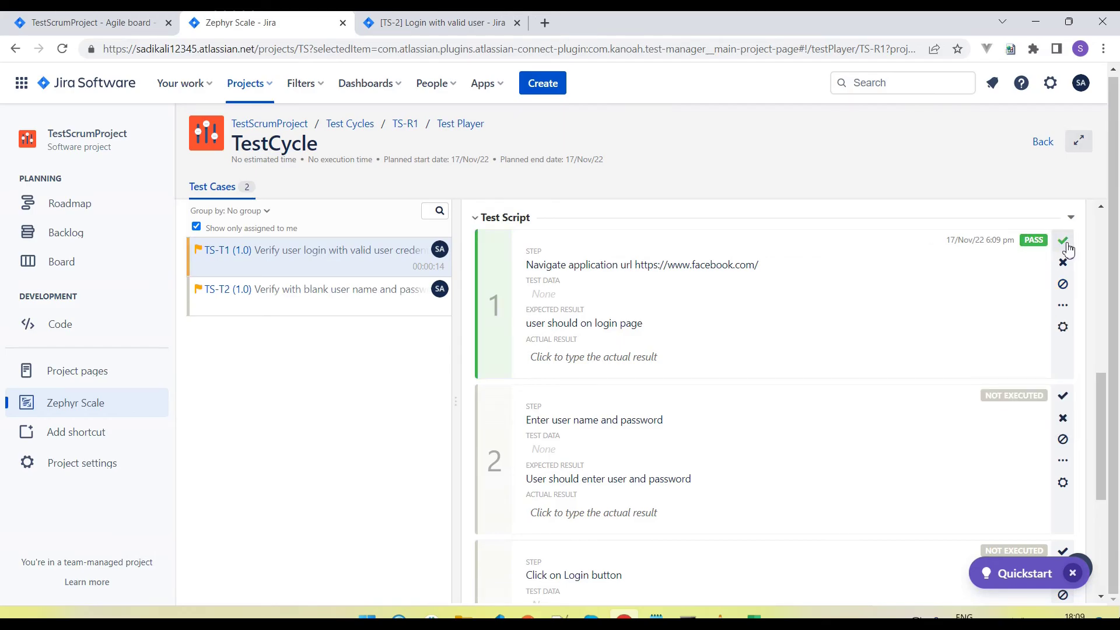
left_click(1063, 327)
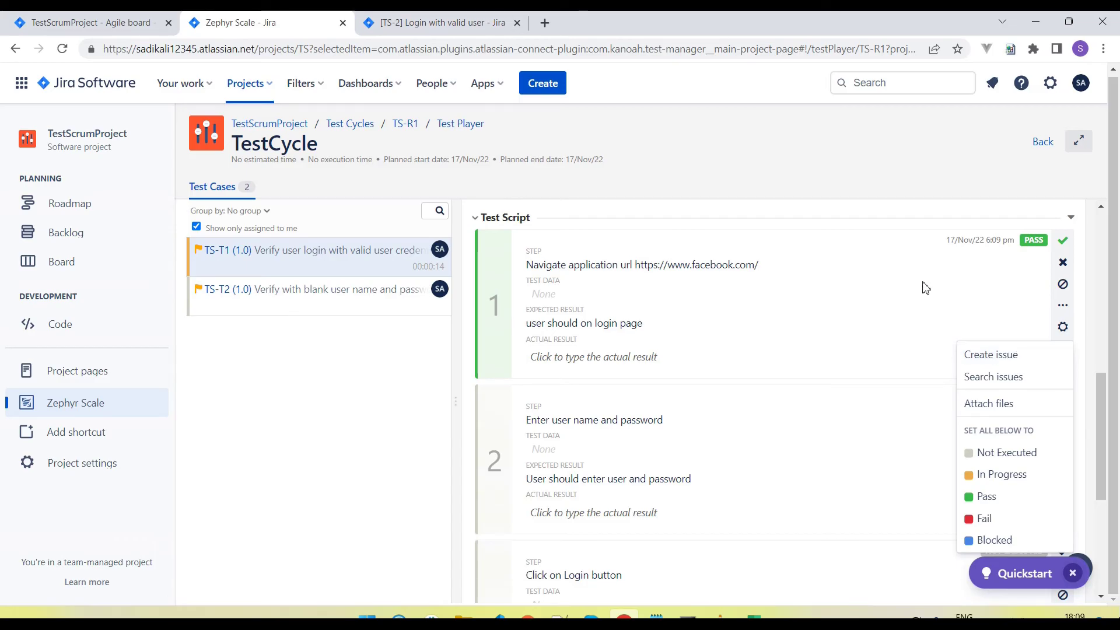
left_click(302, 407)
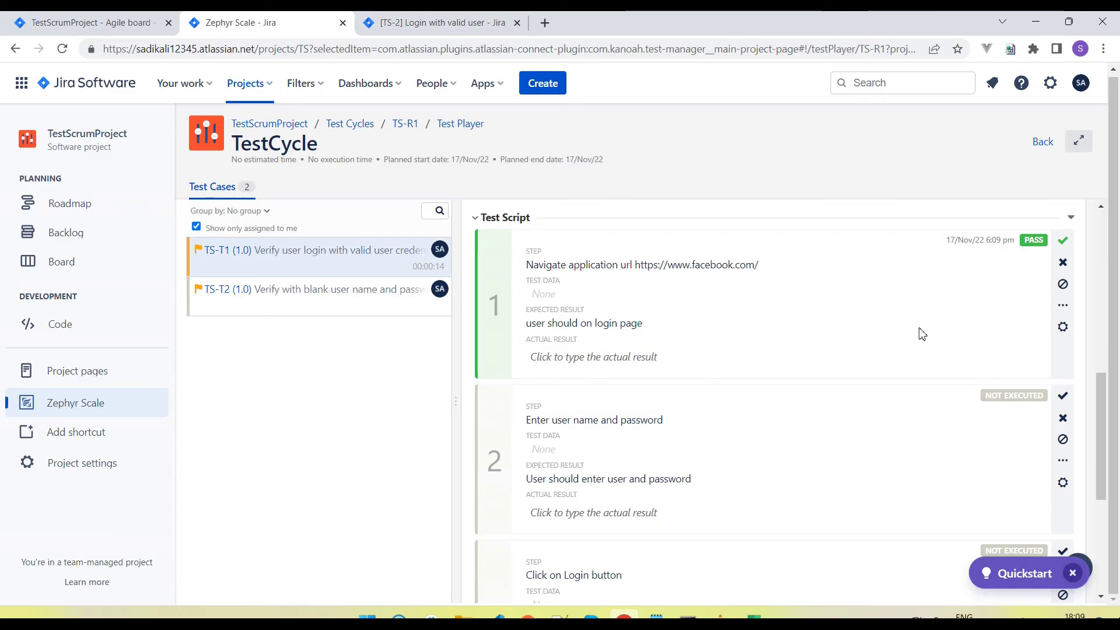
left_click(1062, 397)
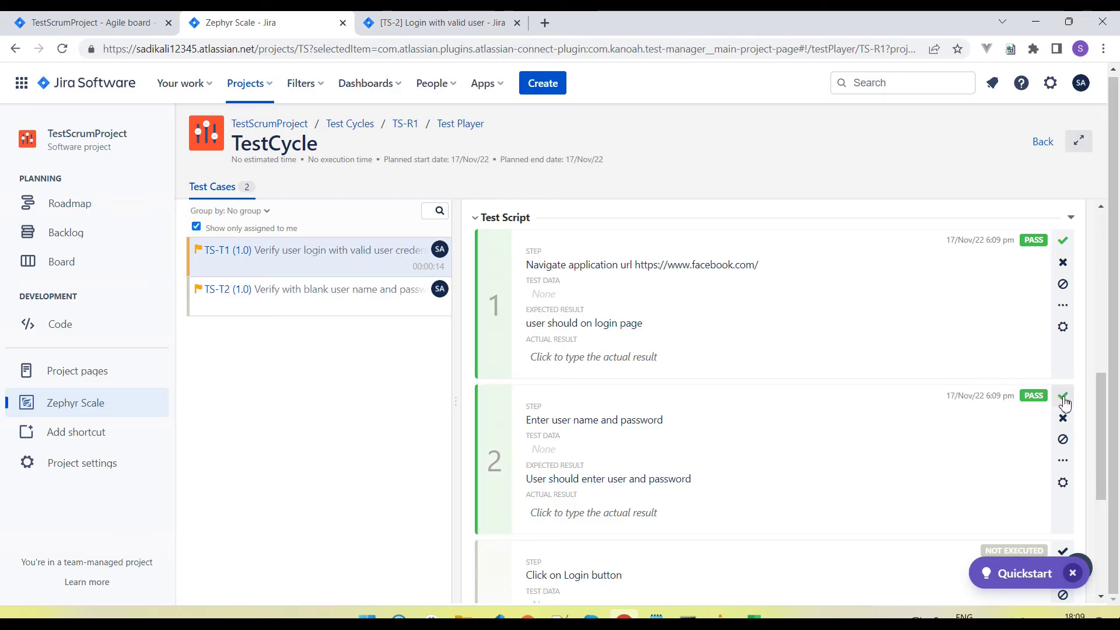
Enter "User is not able to login in application" as step 3's actual result and mark the step as Fail.
scroll(1064, 402, "down", 4)
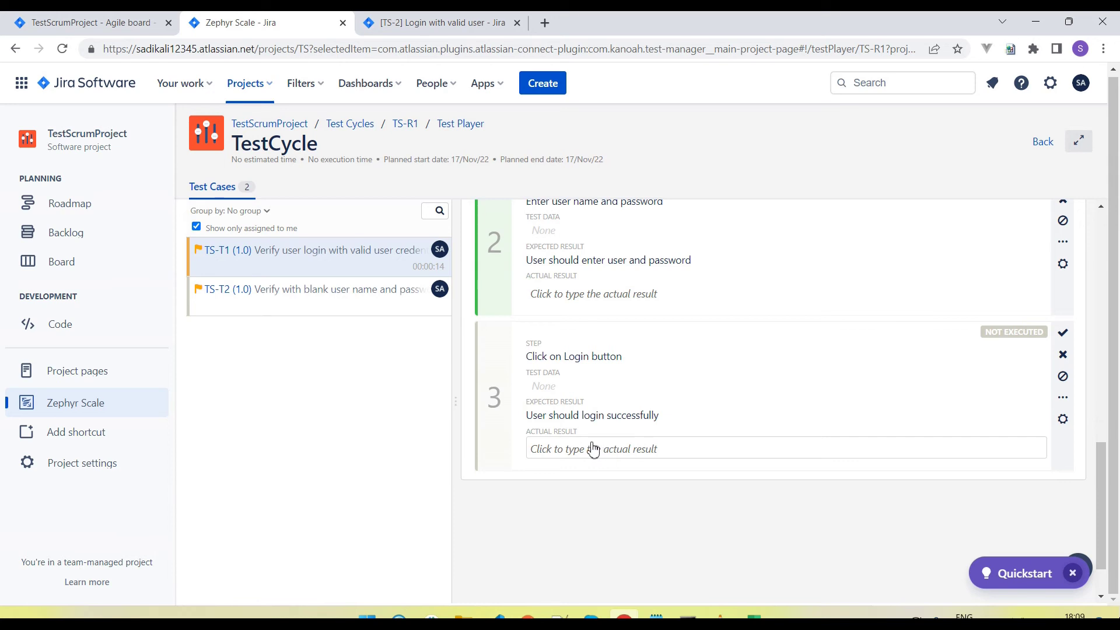
left_click(561, 449)
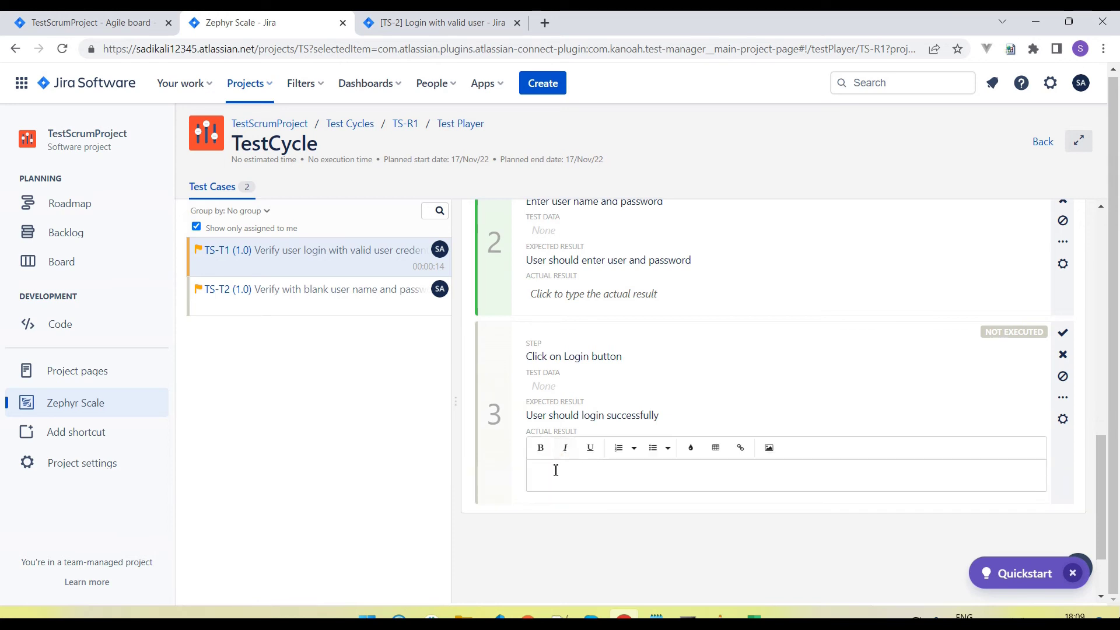
type("User")
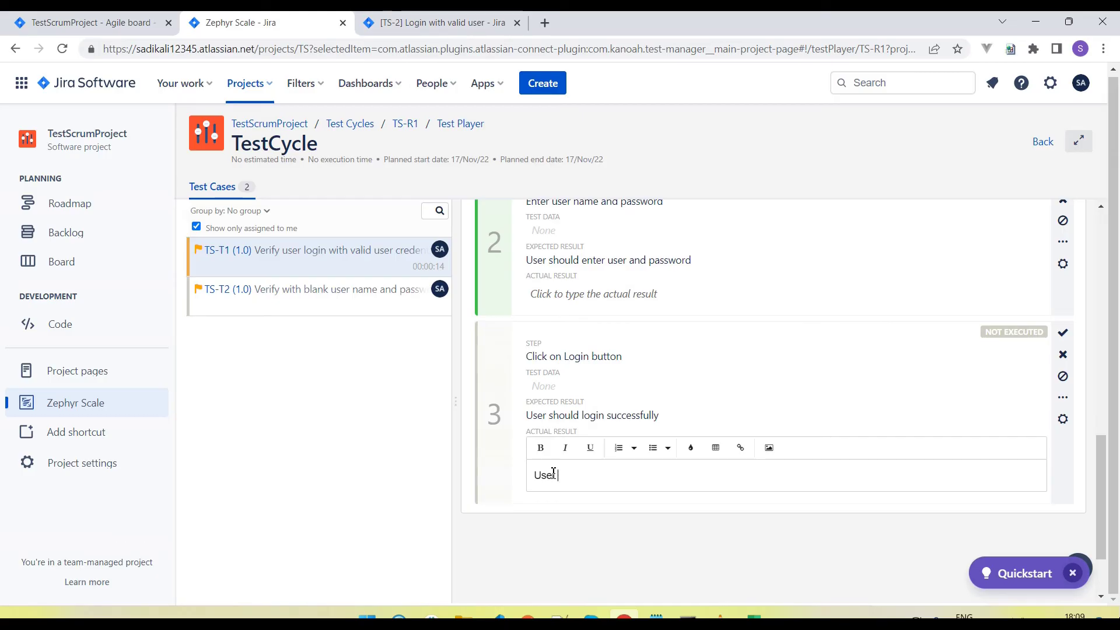
type(" is not able t")
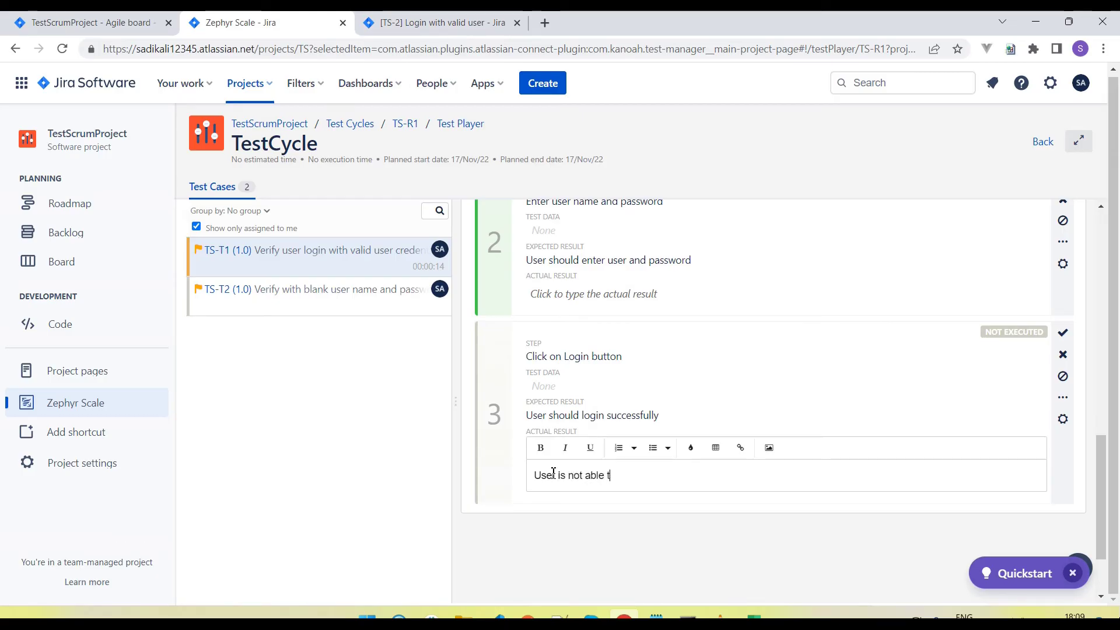
type("o login in application")
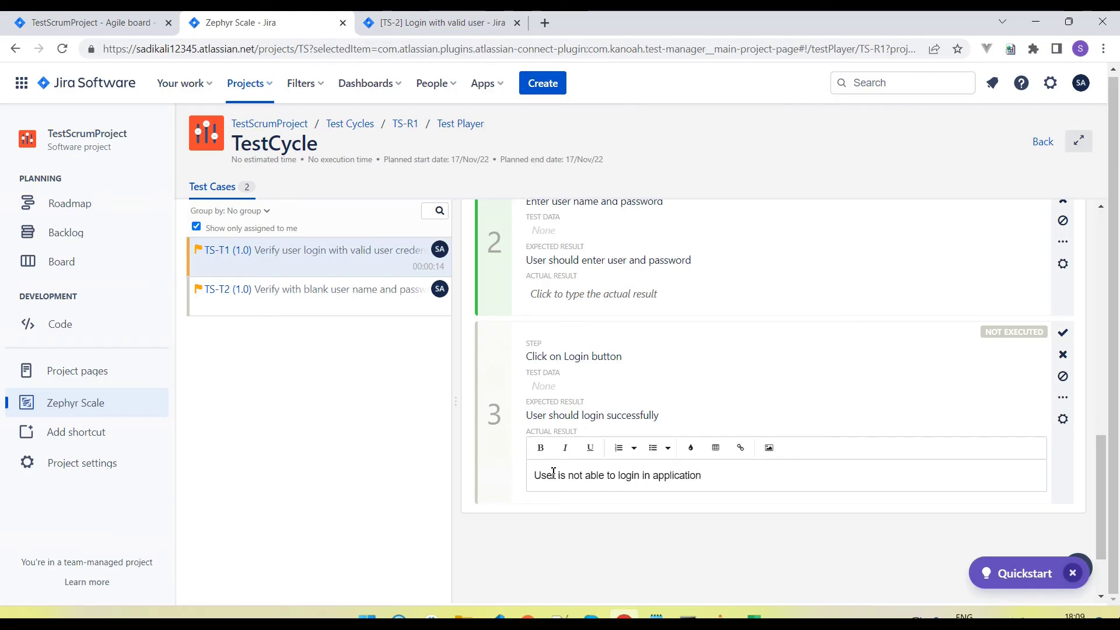
left_click(652, 537)
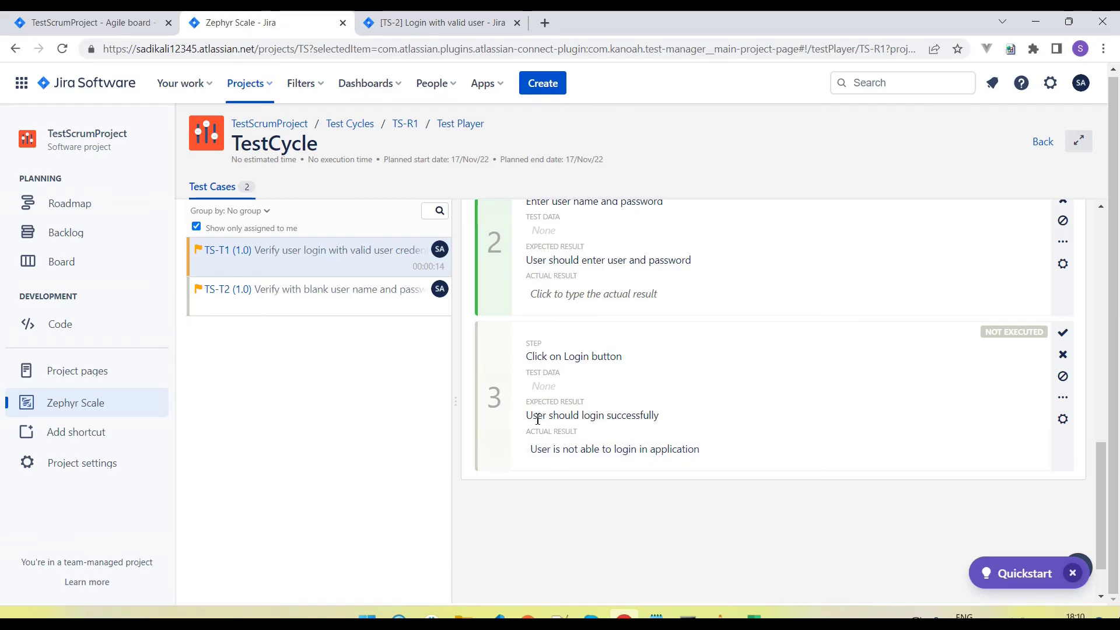
left_click_drag(532, 416, 682, 421)
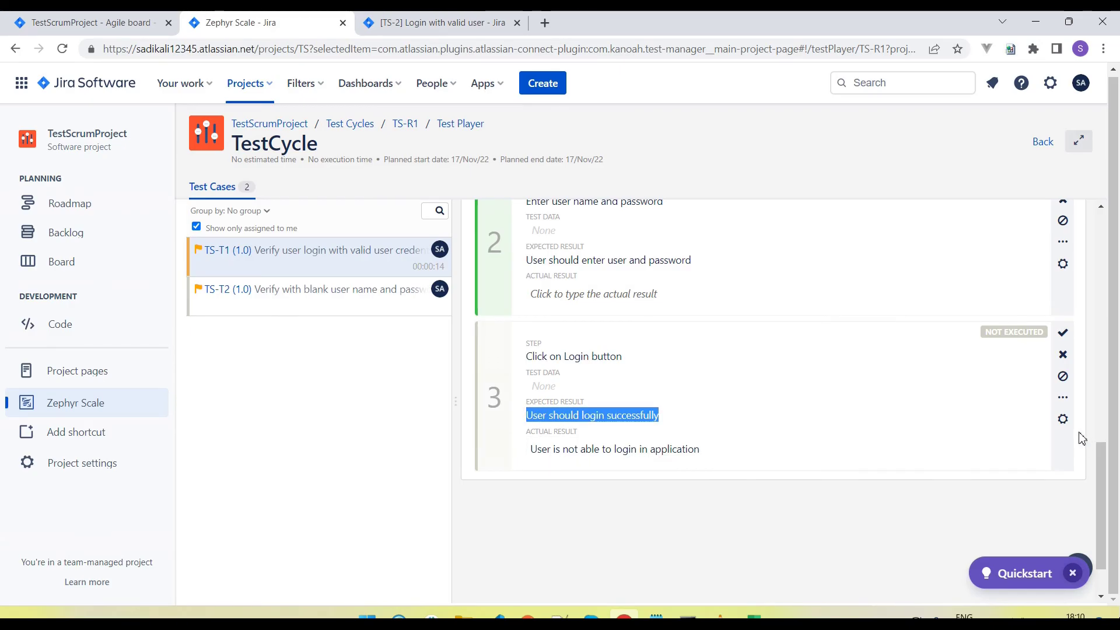
left_click(1062, 355)
Start a new issue from failed step 3 with type Bug and the summary "User is not able to login".
left_click(1063, 421)
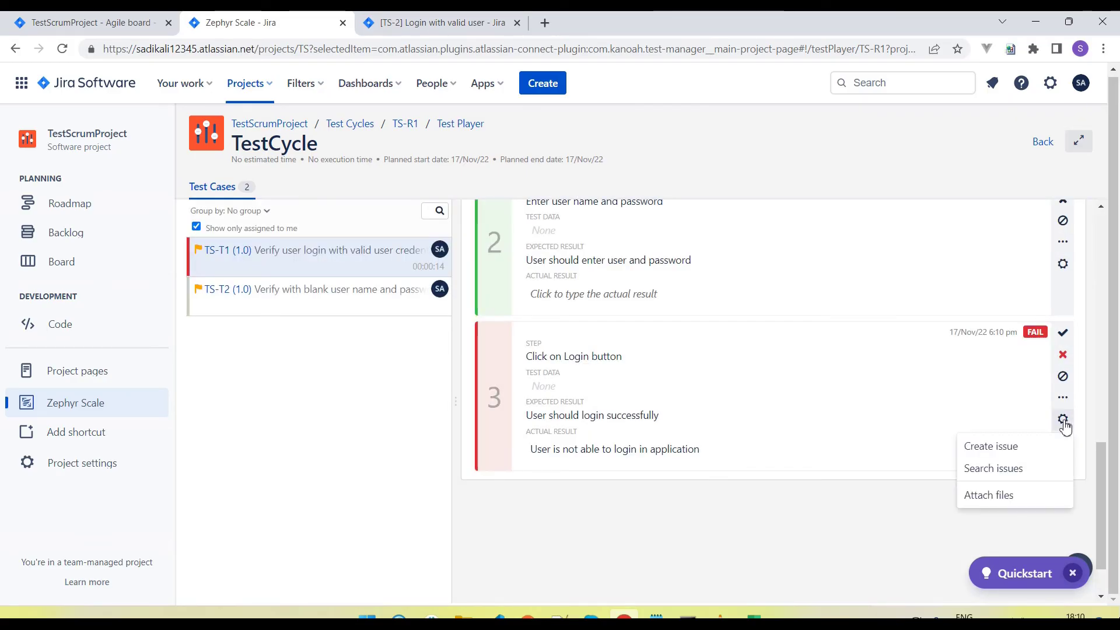
left_click(1000, 449)
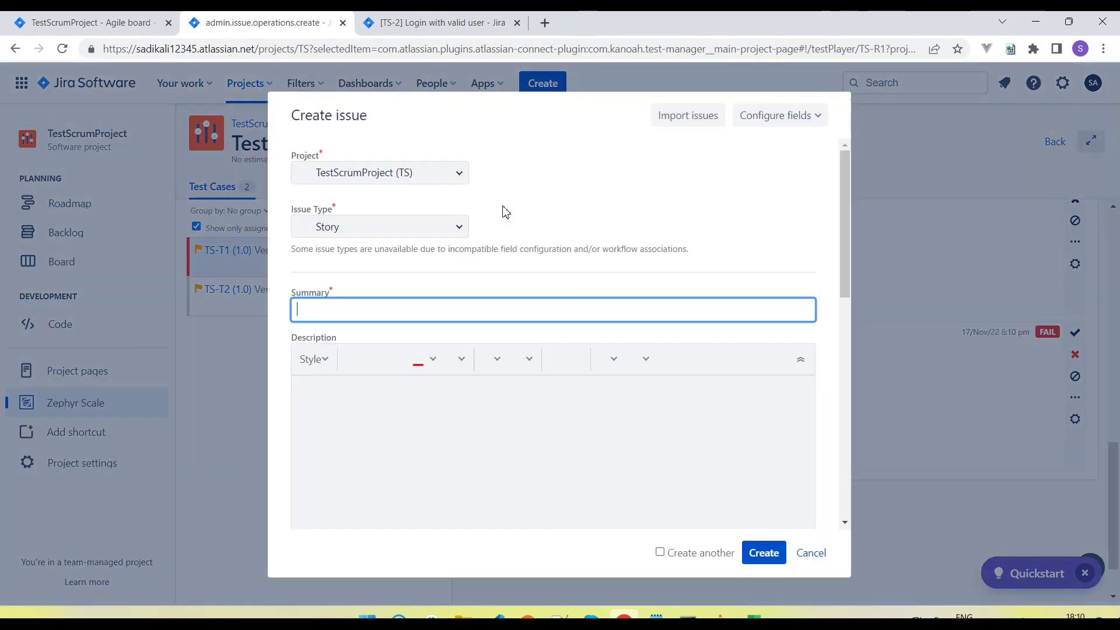
left_click(459, 228)
left_click(338, 286)
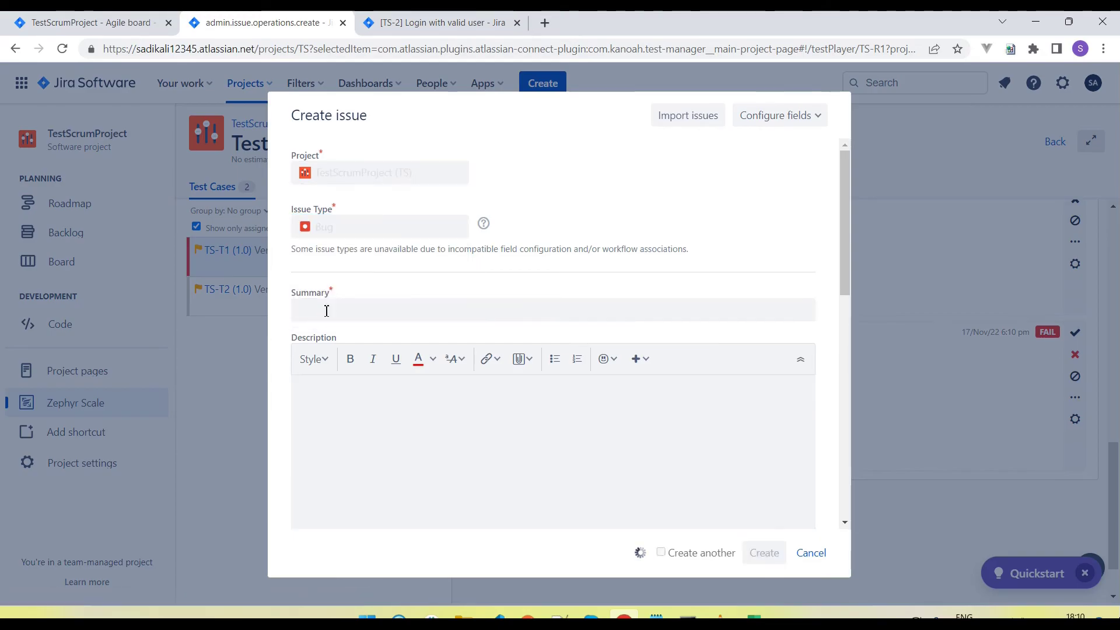
left_click(320, 315)
type("User")
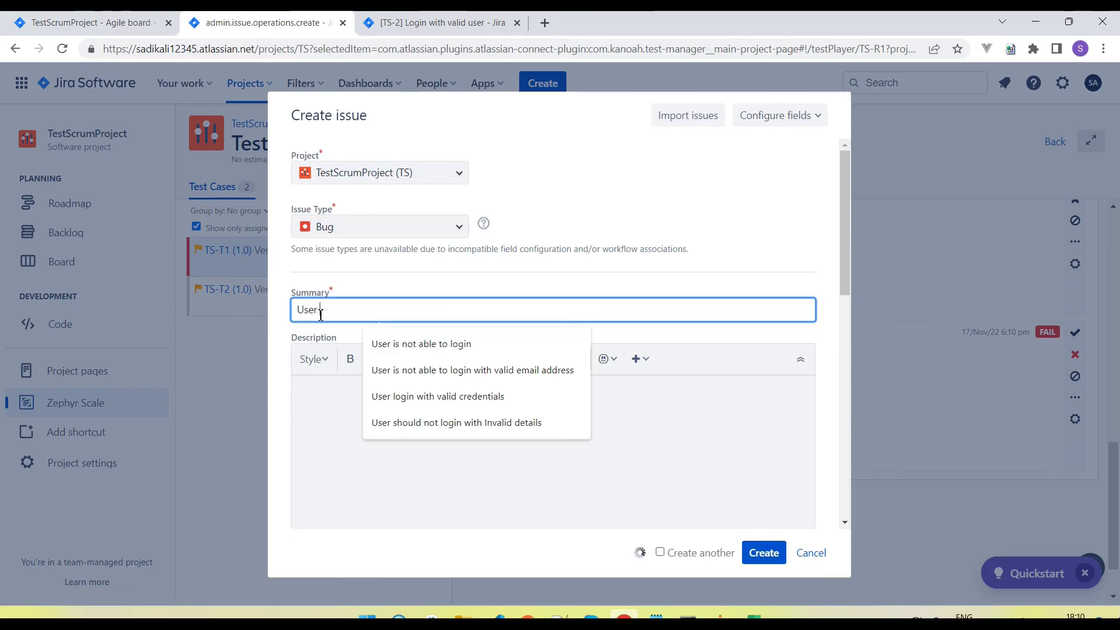
type(" is not able to login")
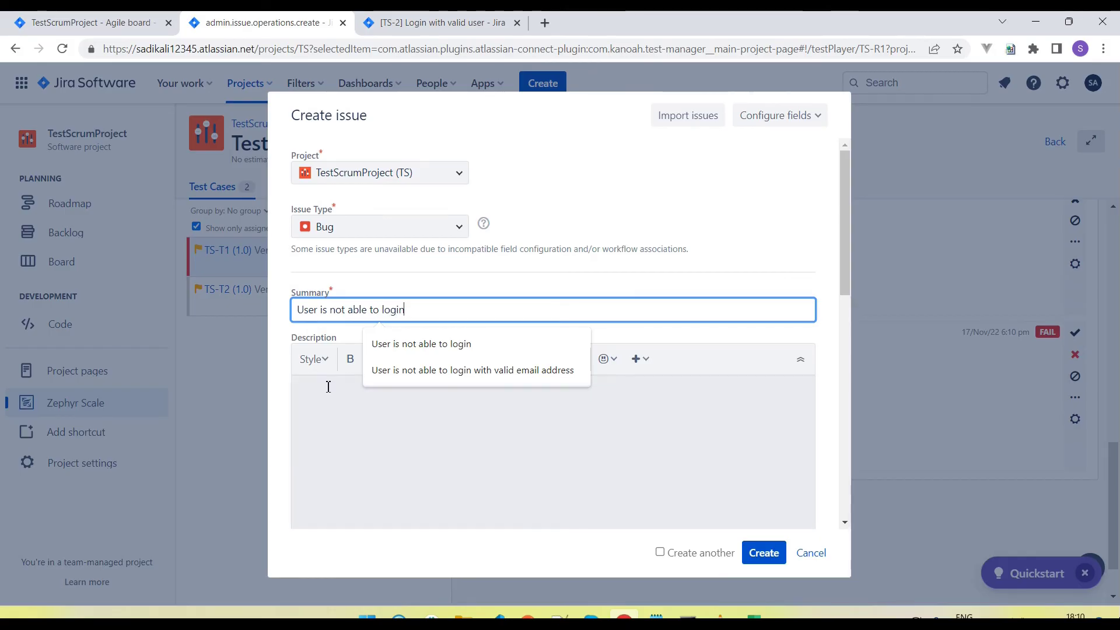
Enter "Steps to reproduce:" as the bug's description, correcting the misspelled word and removing the started numbered line.
left_click(341, 403)
type("S")
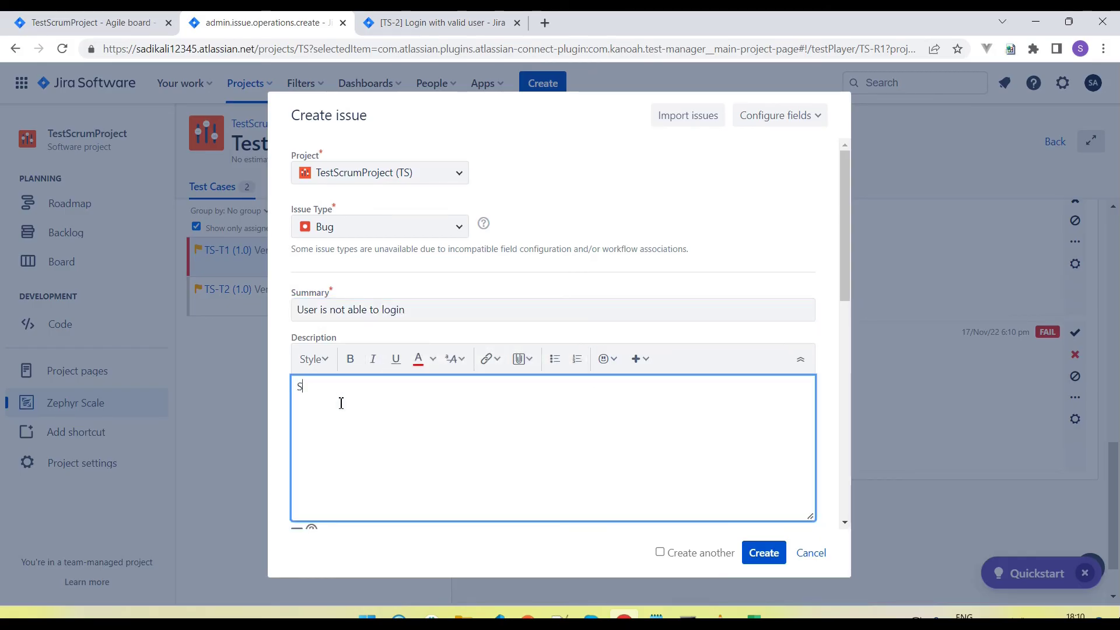
key("BackSpace")
type("Step")
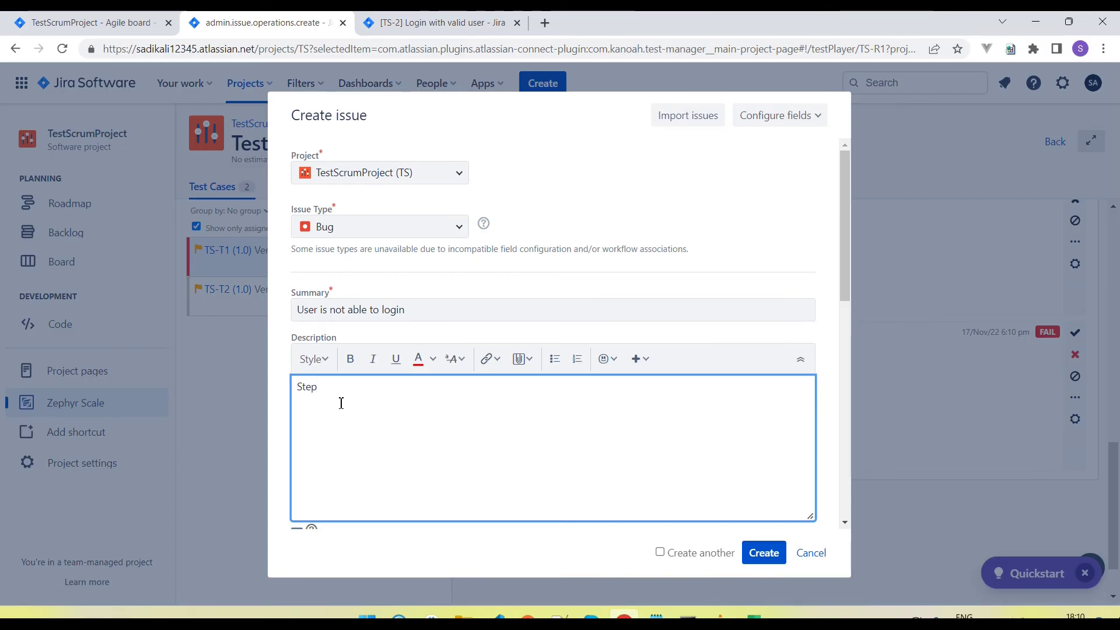
type("s to reproduct:")
key("Return")
key("Return")
type("1.")
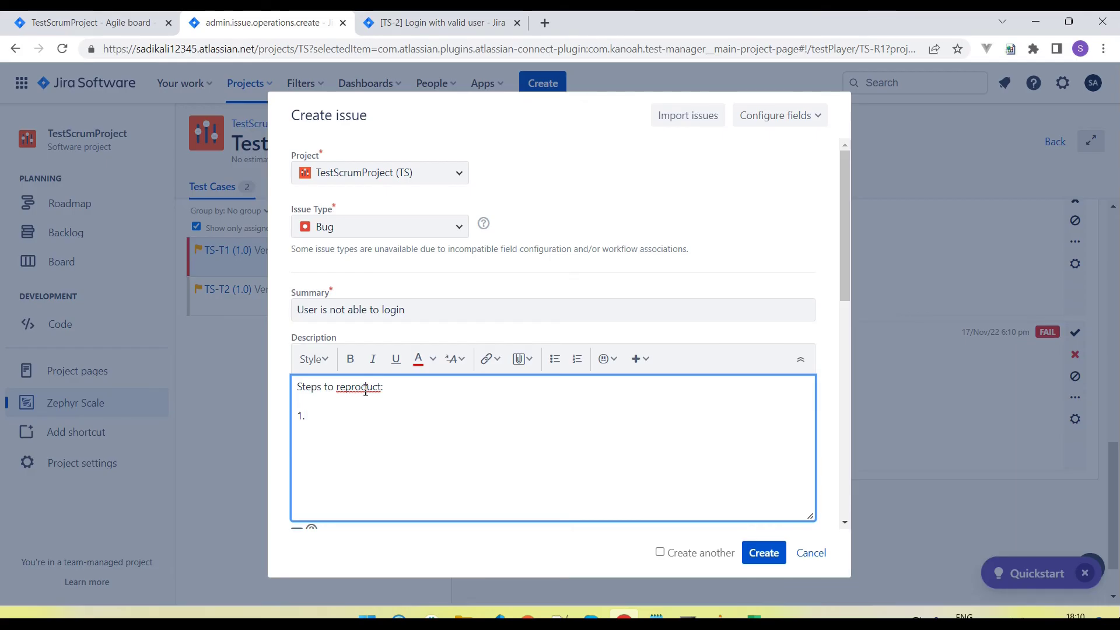
right_click(364, 388)
left_click(443, 216)
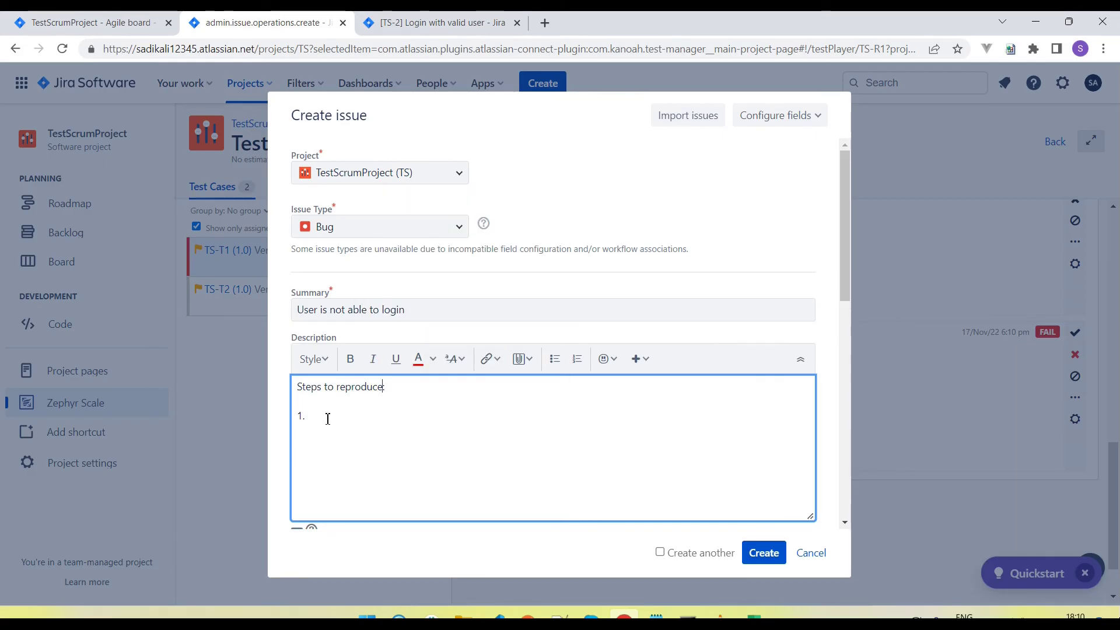
double_click(327, 417)
key("BackSpace")
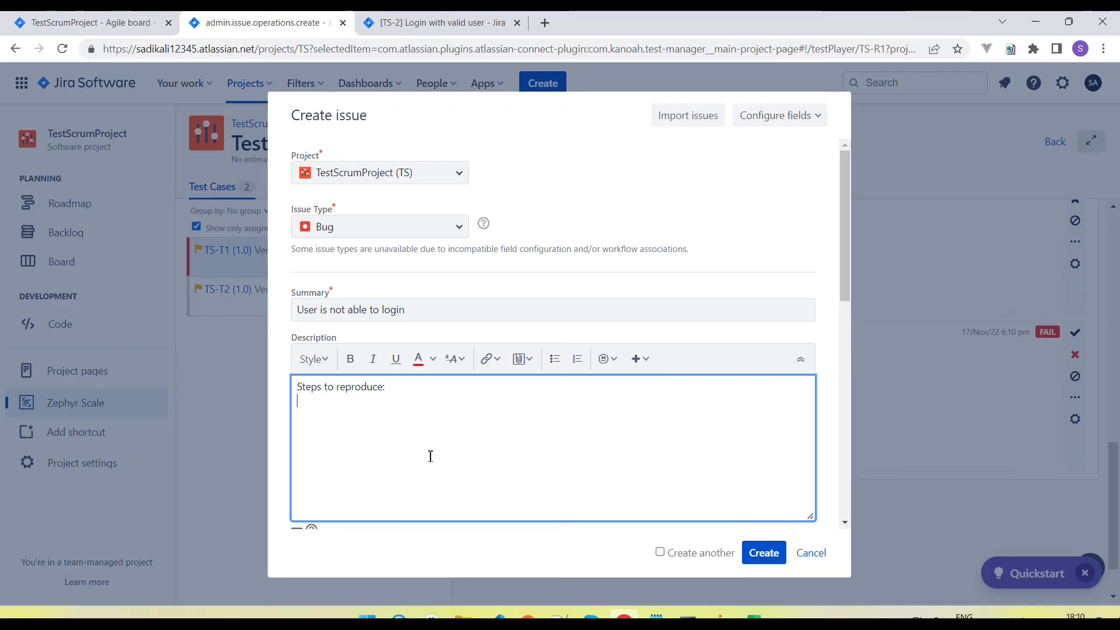
Create the bug with the remaining fields at their defaults and check the overall execution status of TS-T1.
scroll(431, 455, "down", 4)
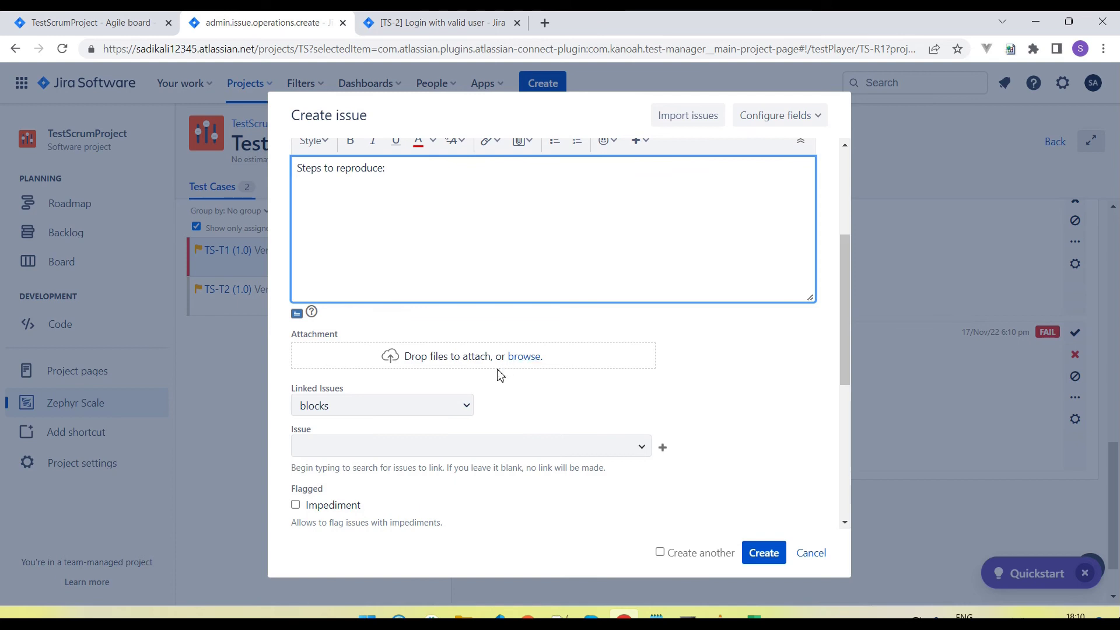
scroll(382, 443, "down", 3)
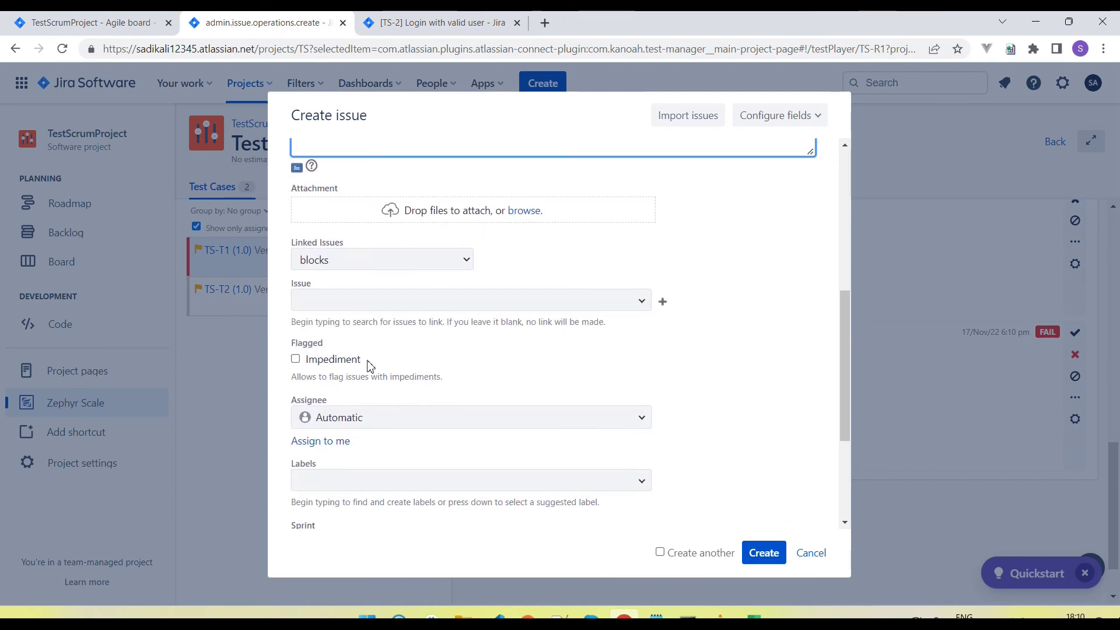
scroll(513, 432, "down", 3)
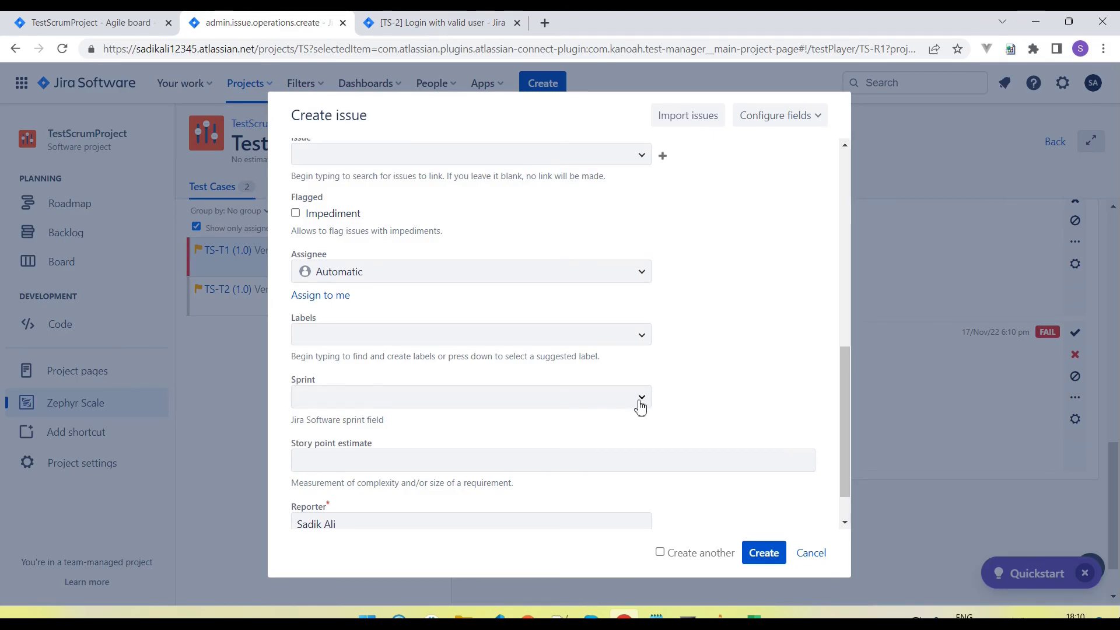
left_click(761, 553)
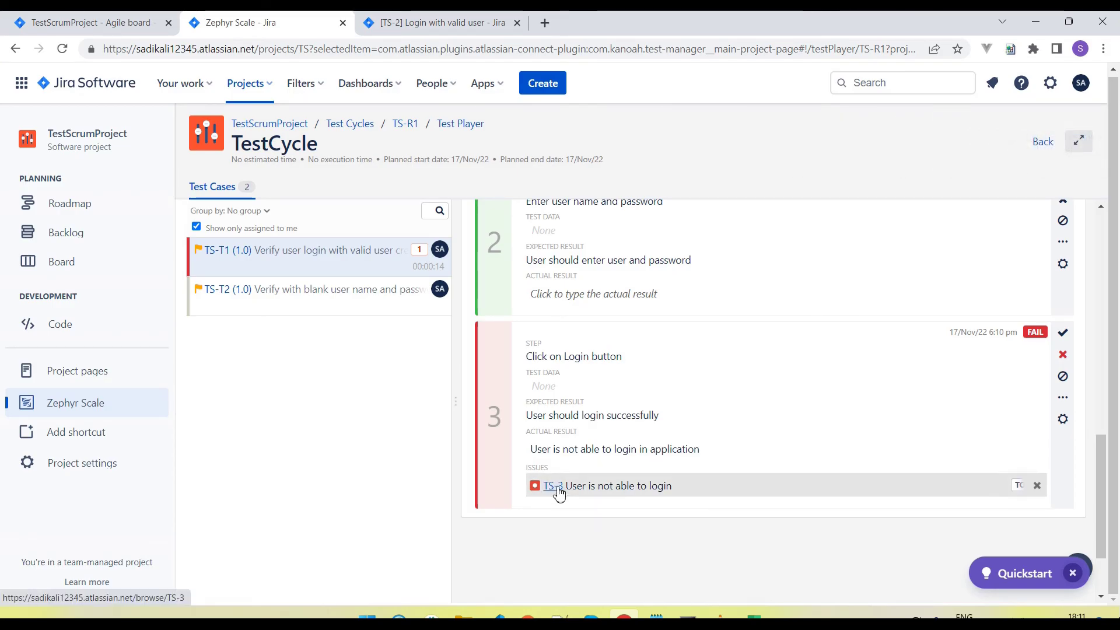
scroll(559, 485, "up", 1)
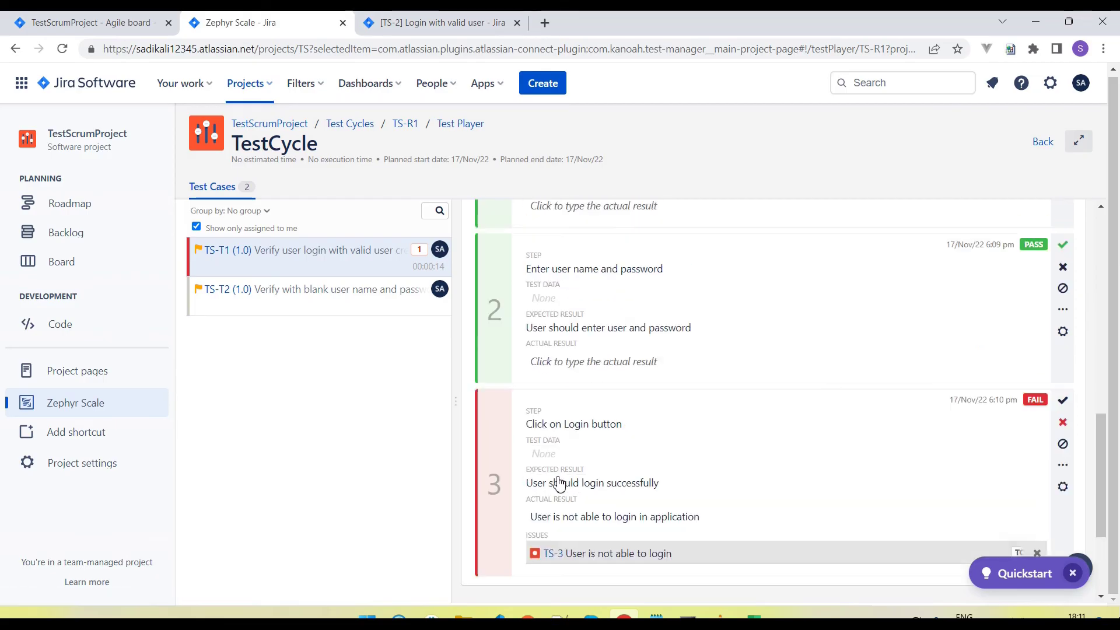
scroll(560, 486, "up", 10)
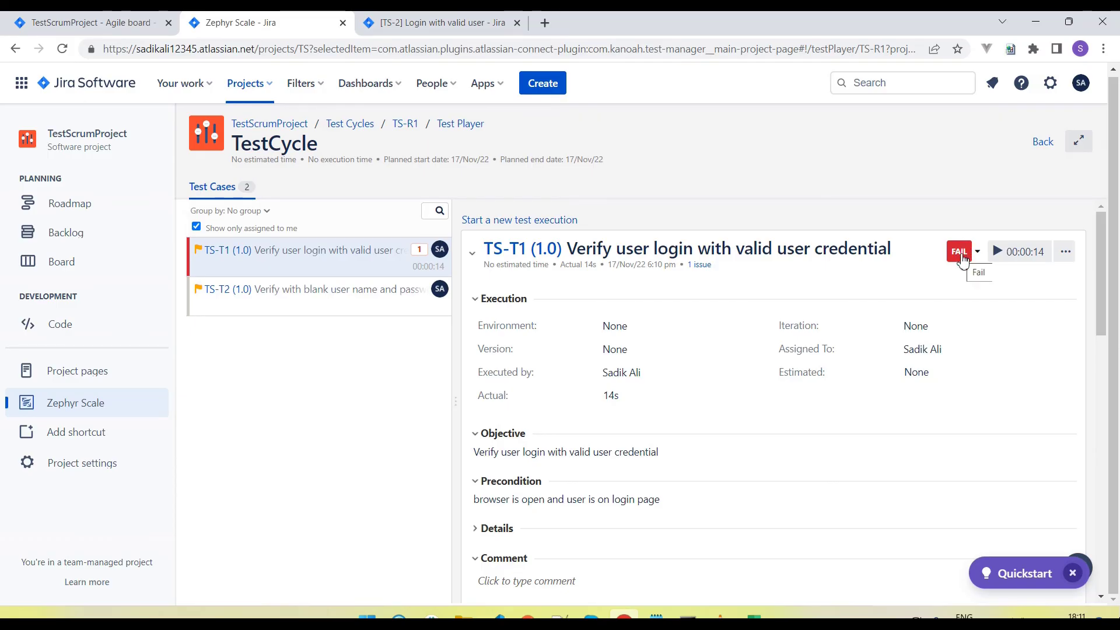
Mark steps 1 and 2 of TS-T2's test script as Pass and check the test case's overall execution status.
left_click(357, 297)
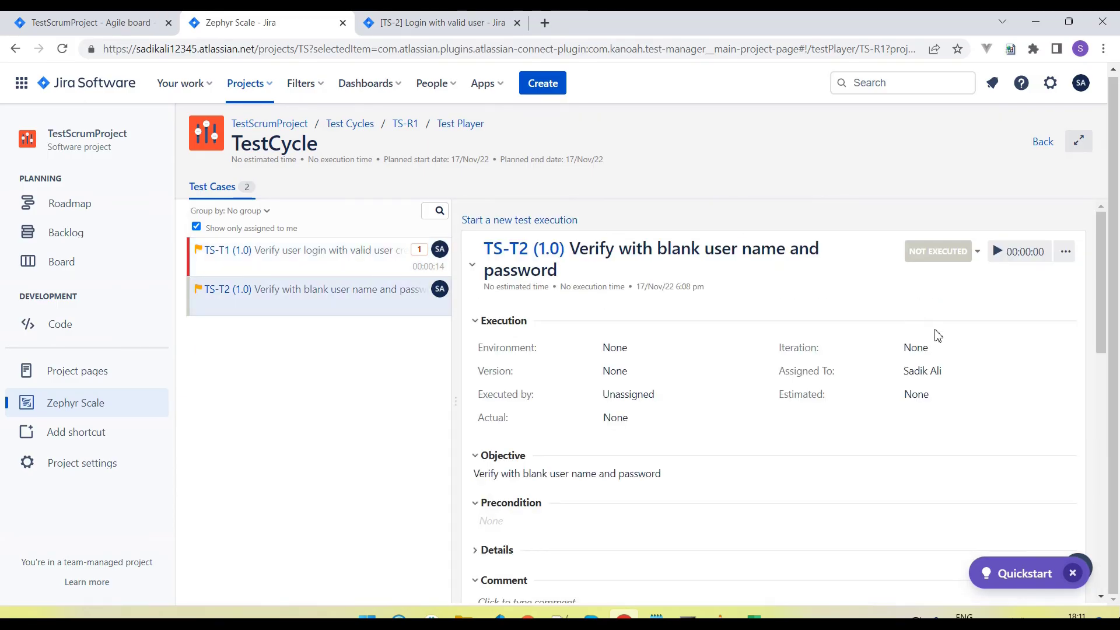
scroll(937, 335, "down", 7)
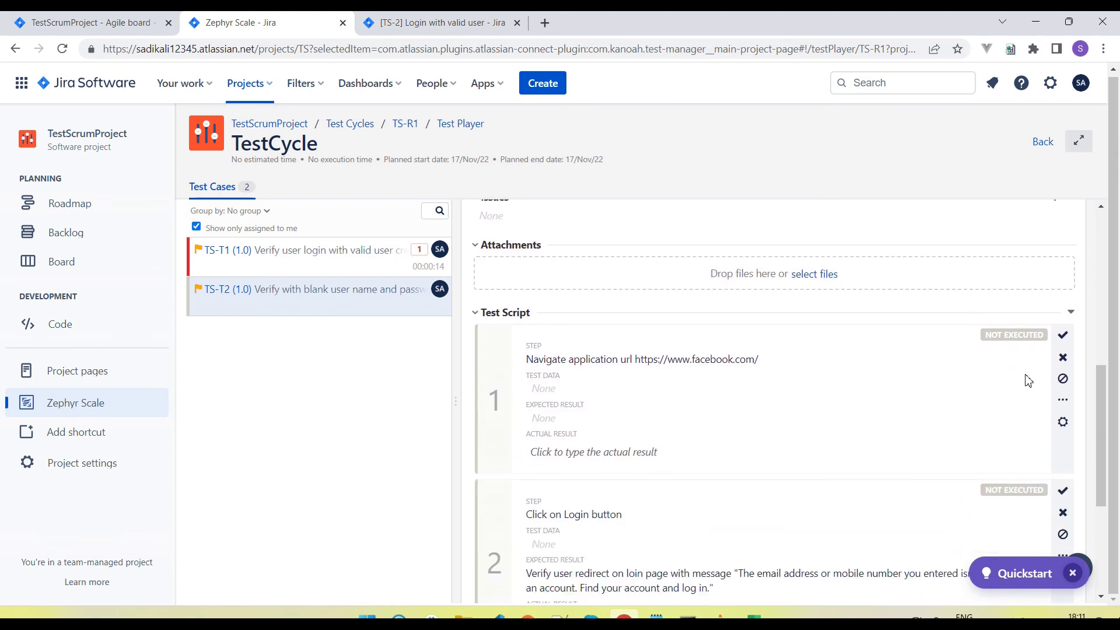
left_click(1063, 338)
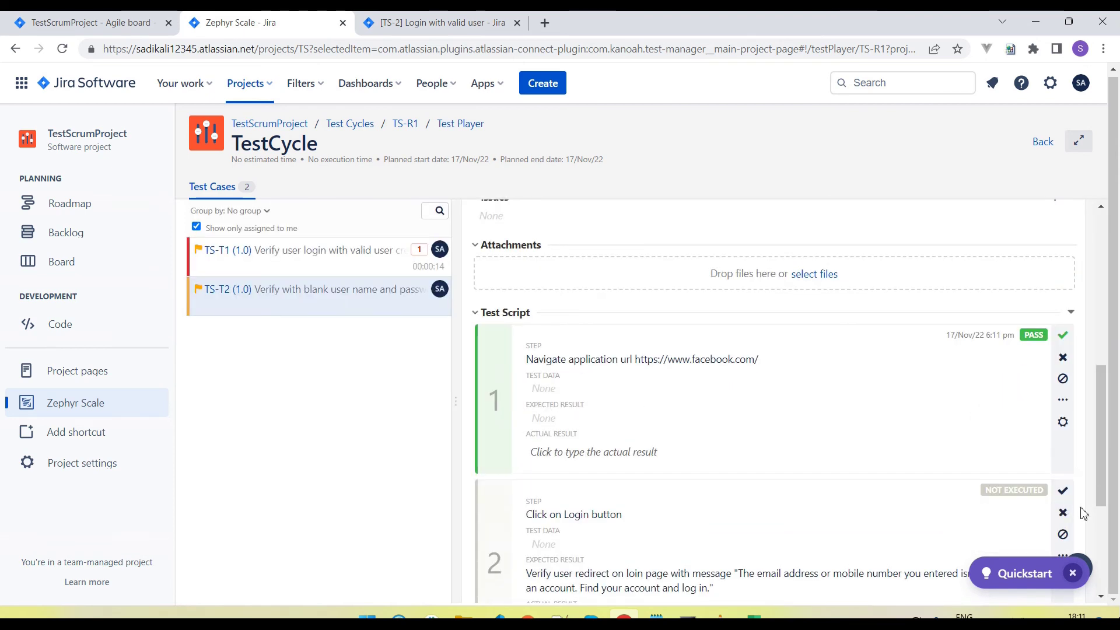
left_click(1063, 493)
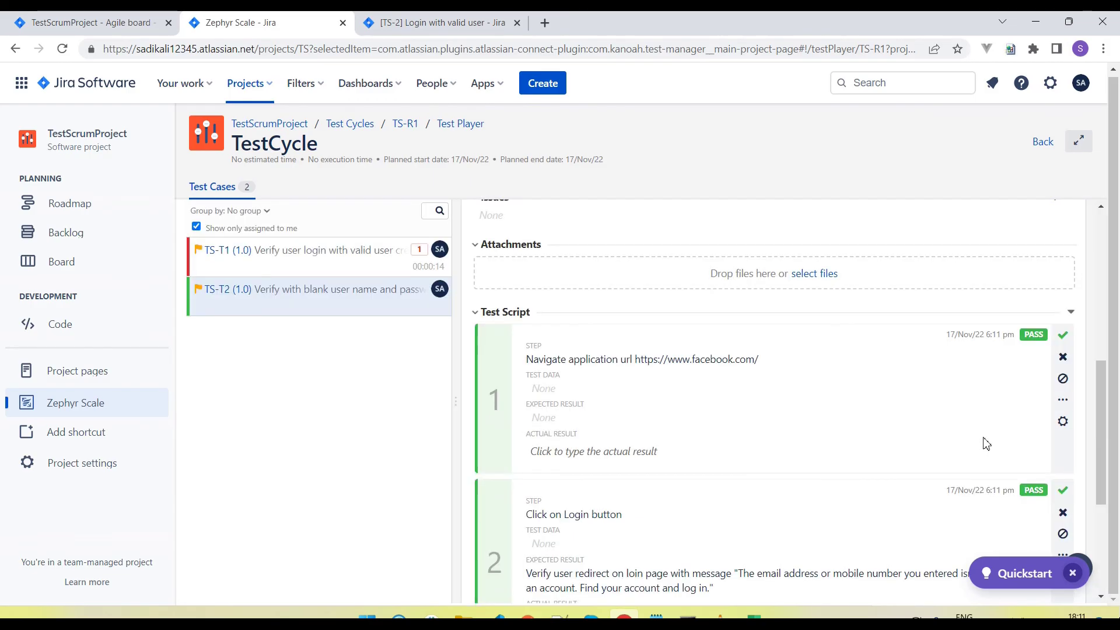
scroll(1005, 425, "down", 3)
scroll(1005, 425, "up", 9)
scroll(1006, 427, "up", 2)
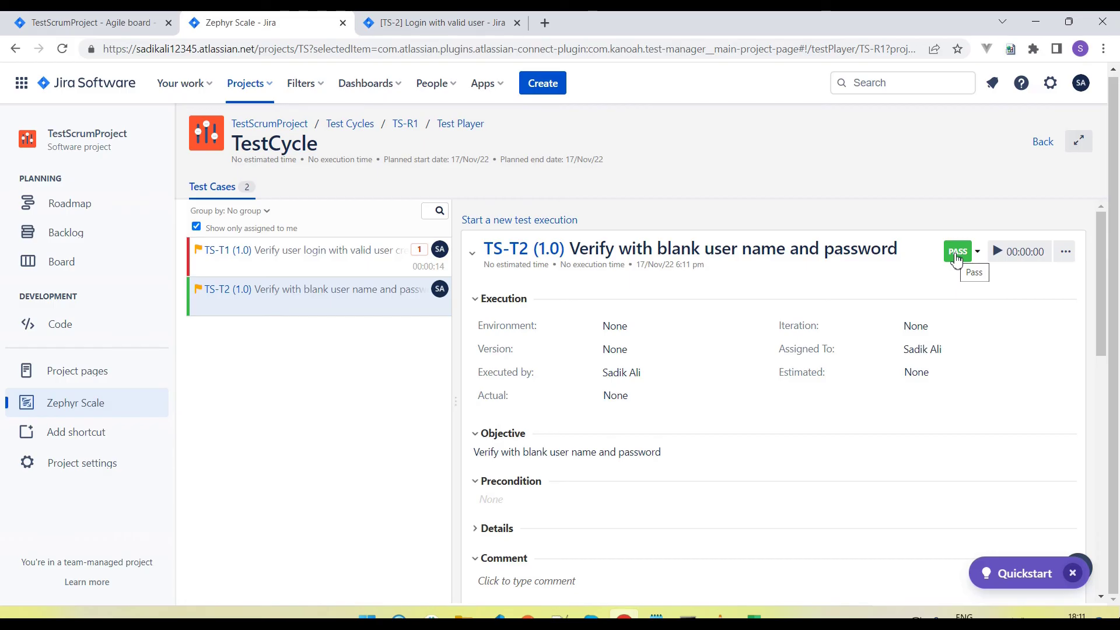
Check TestCycle's execution progress in the test cycles list and the test case results on story TS-2.
left_click(357, 130)
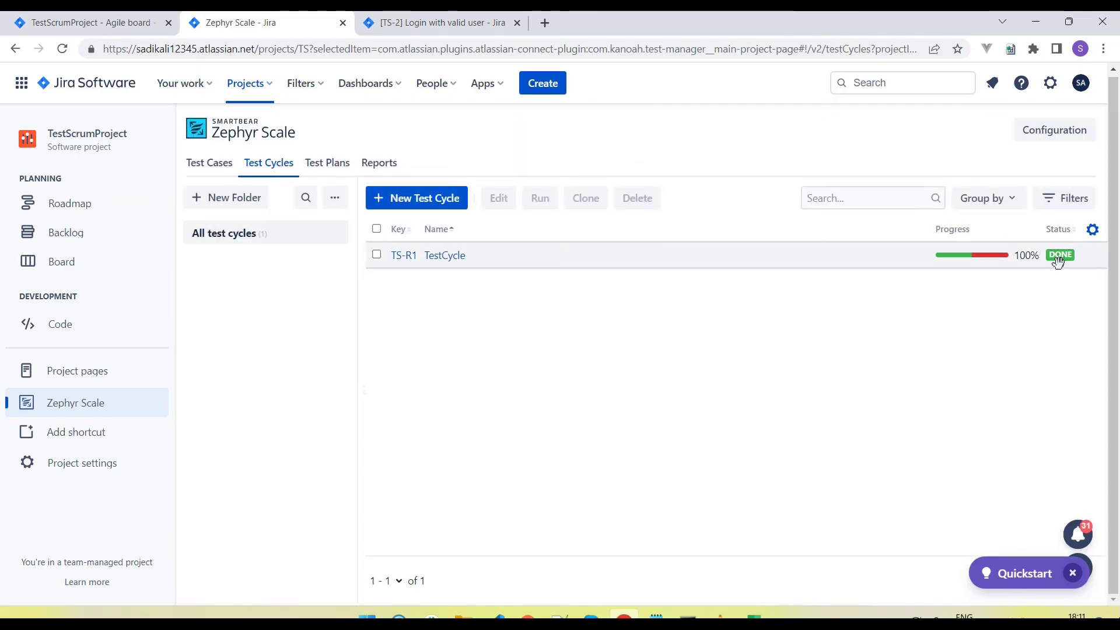
mouse_move(954, 258)
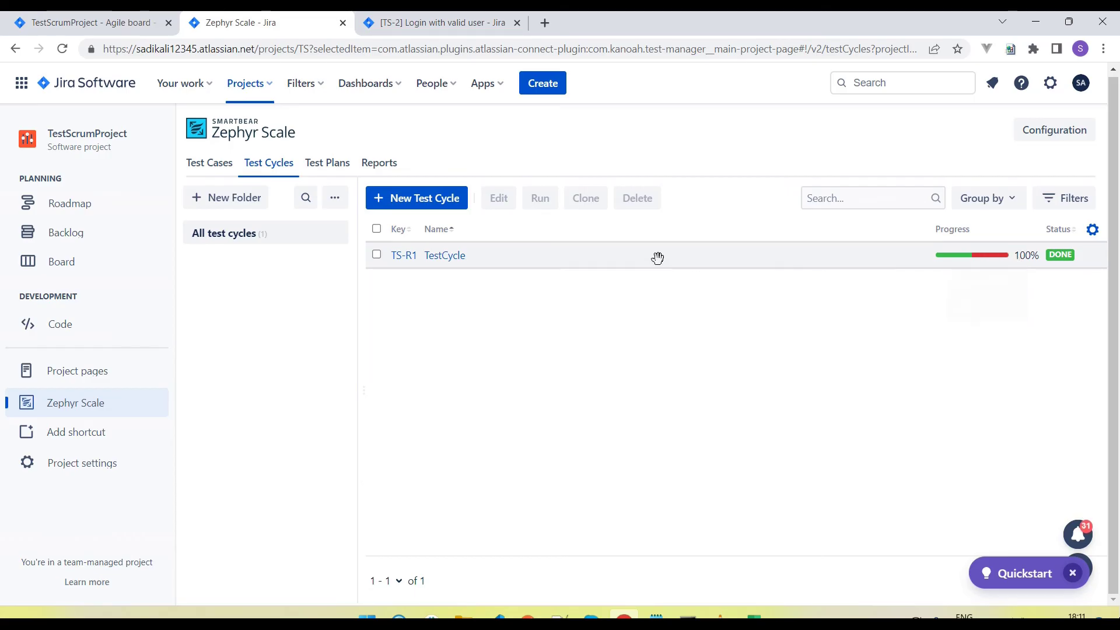
left_click(443, 24)
key("ctrl+shift+Tab")
left_click(443, 23)
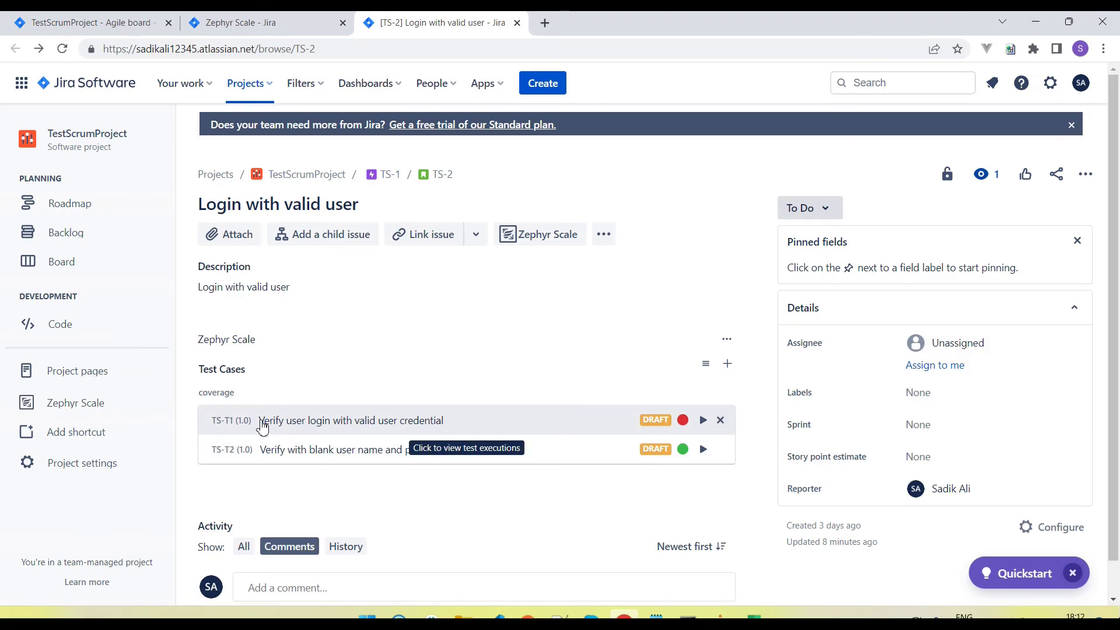
Link bug TS-3 "User is not able to login" to story TS-2 with the relation "is blocked by".
left_click(432, 239)
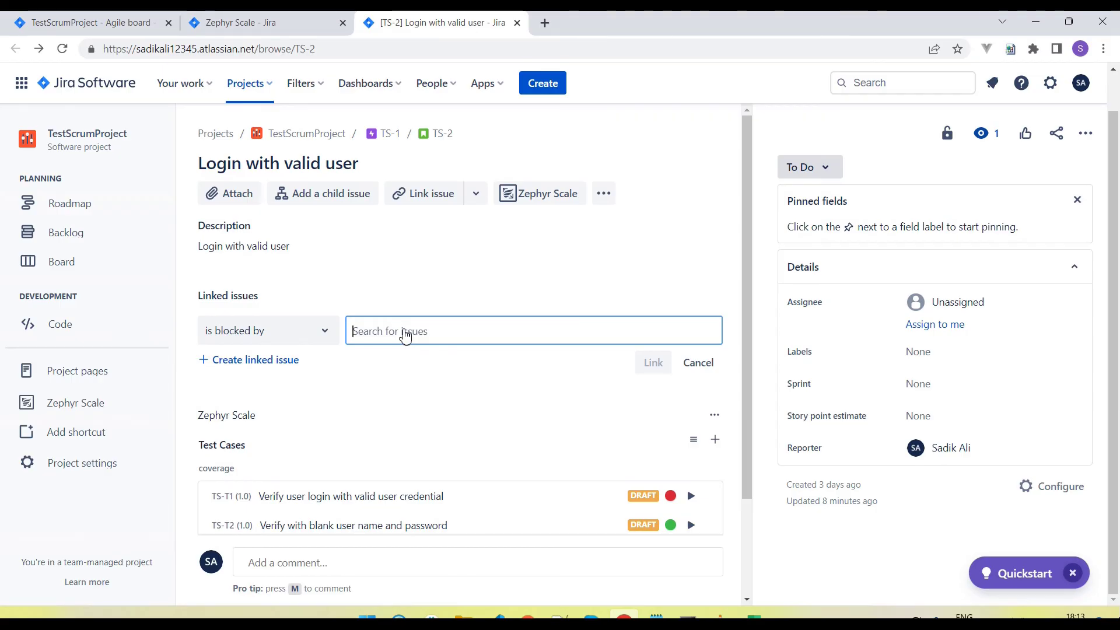
type("TS")
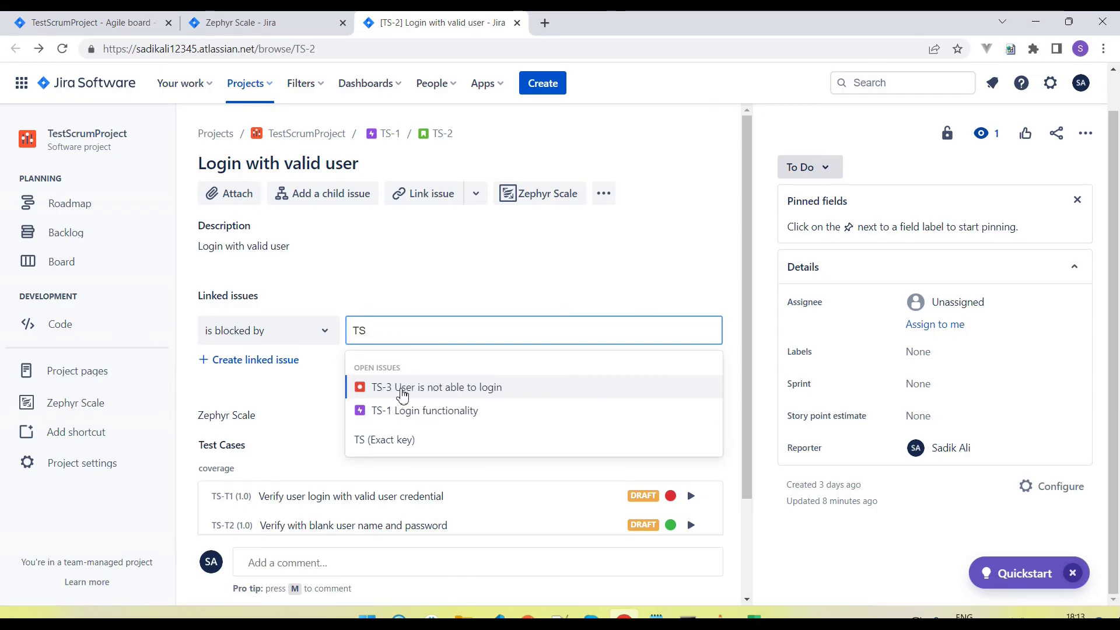
left_click(491, 389)
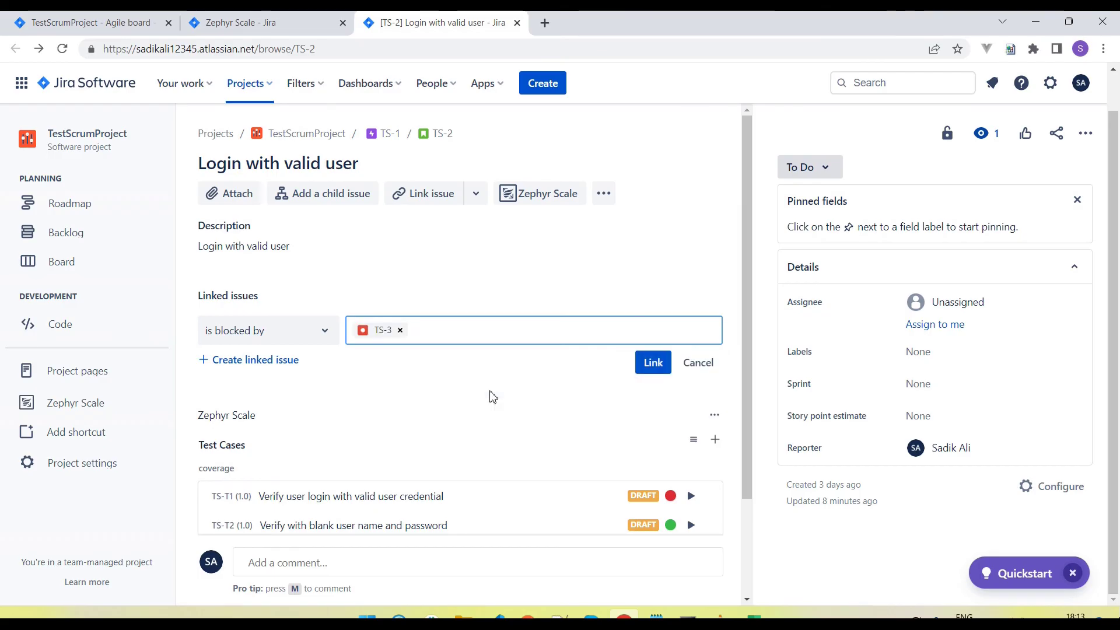
left_click(652, 362)
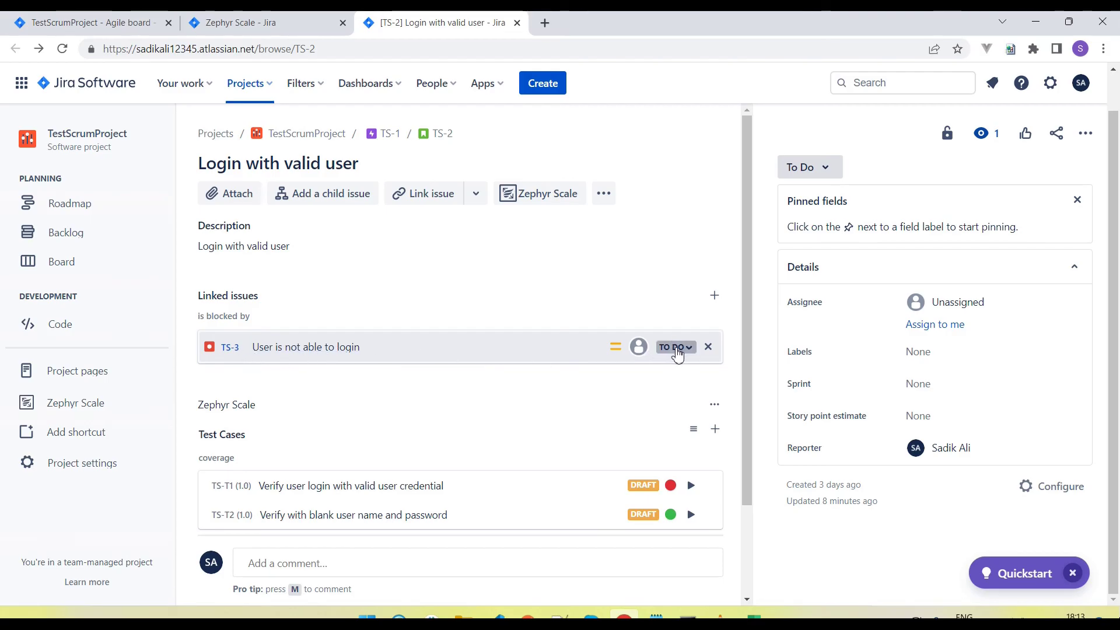
Open linked bug TS-3 in a separate browser tab and set its status to Done.
middle_click(230, 347)
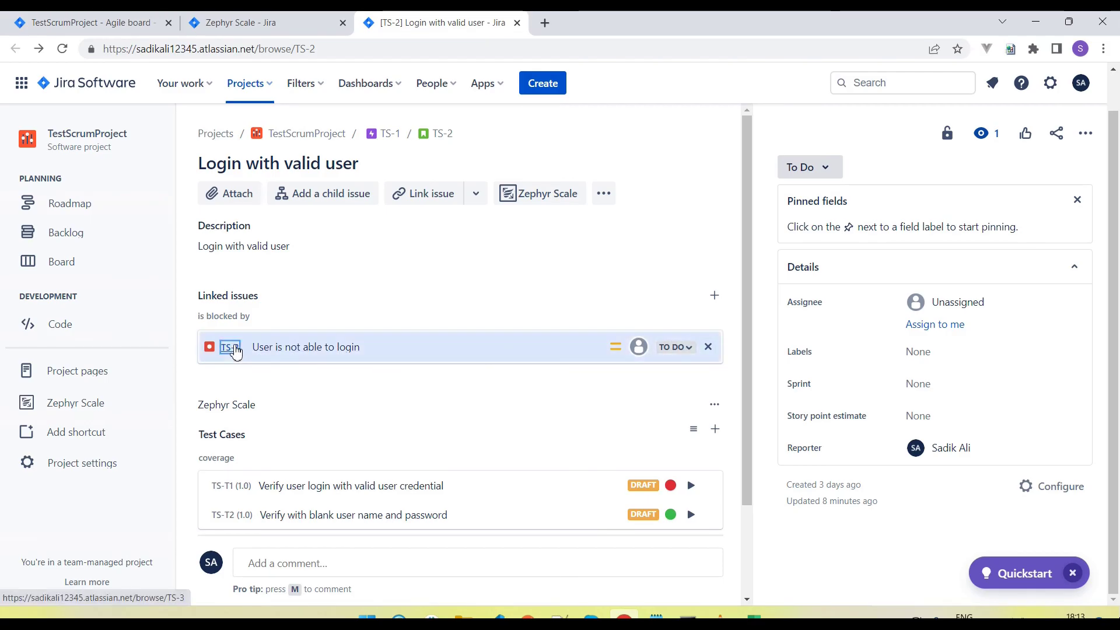
left_click(636, 23)
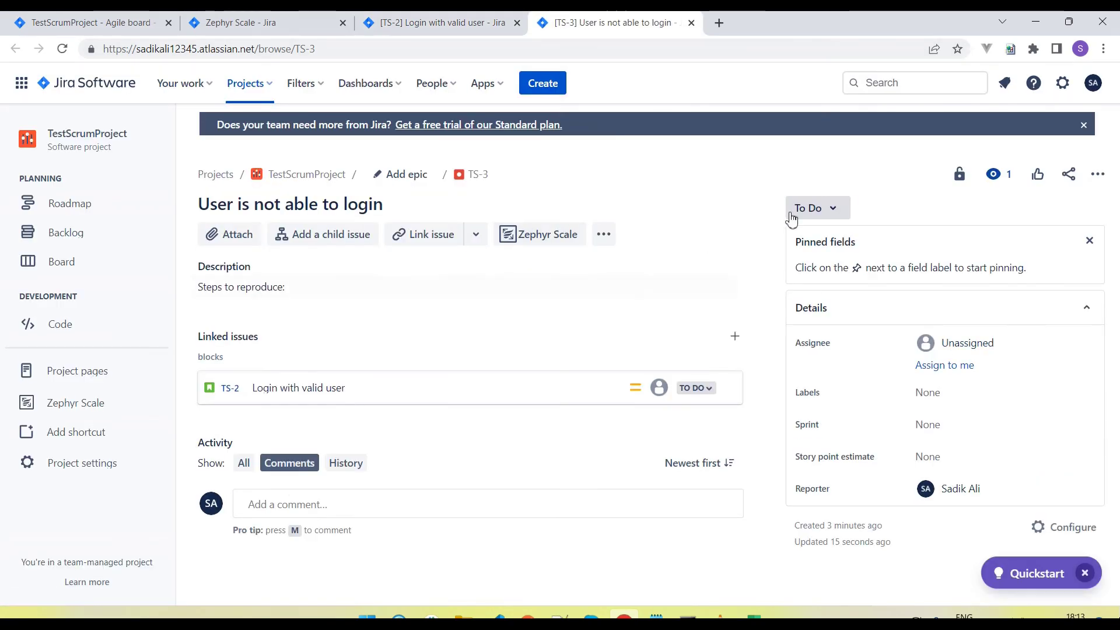
left_click(837, 211)
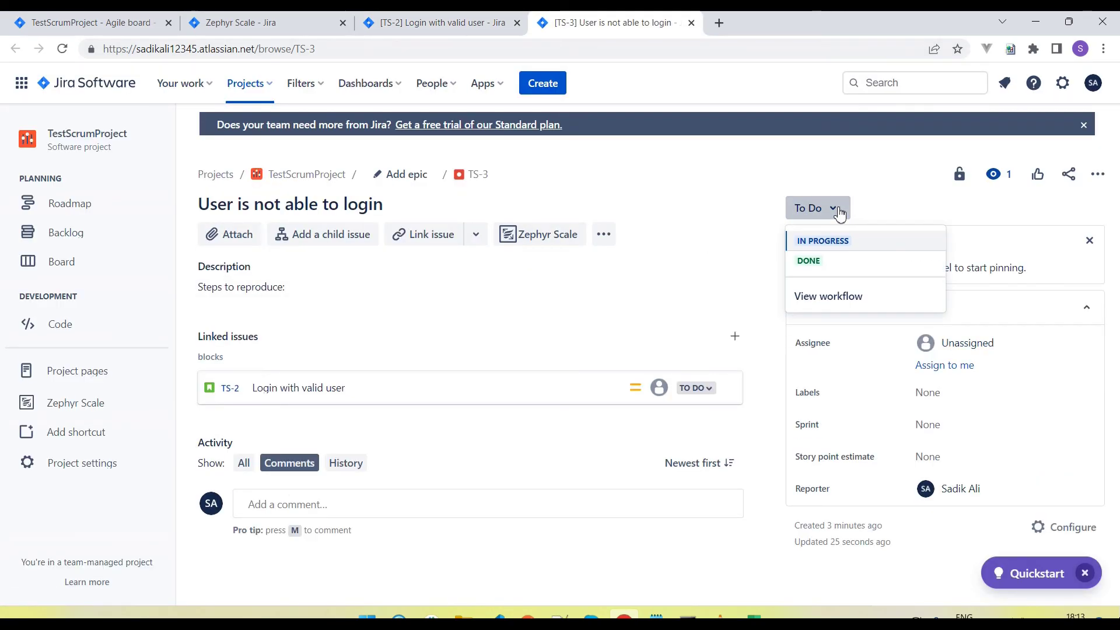
left_click(811, 262)
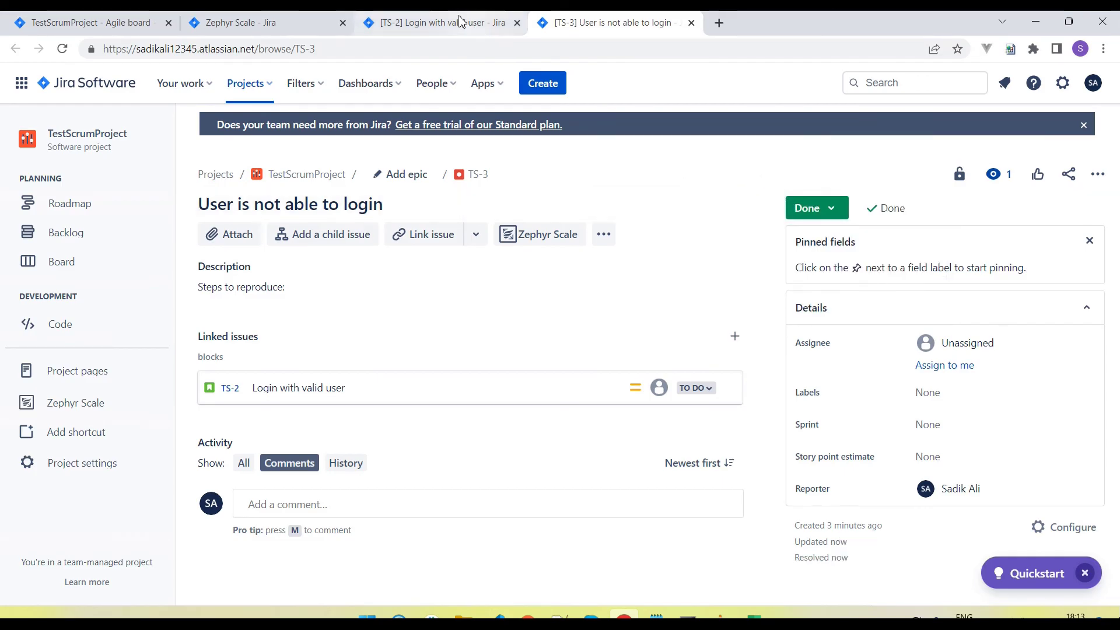
Return to story TS-2 and reload the page to check the linked bug's status.
left_click(461, 22)
right_click(623, 133)
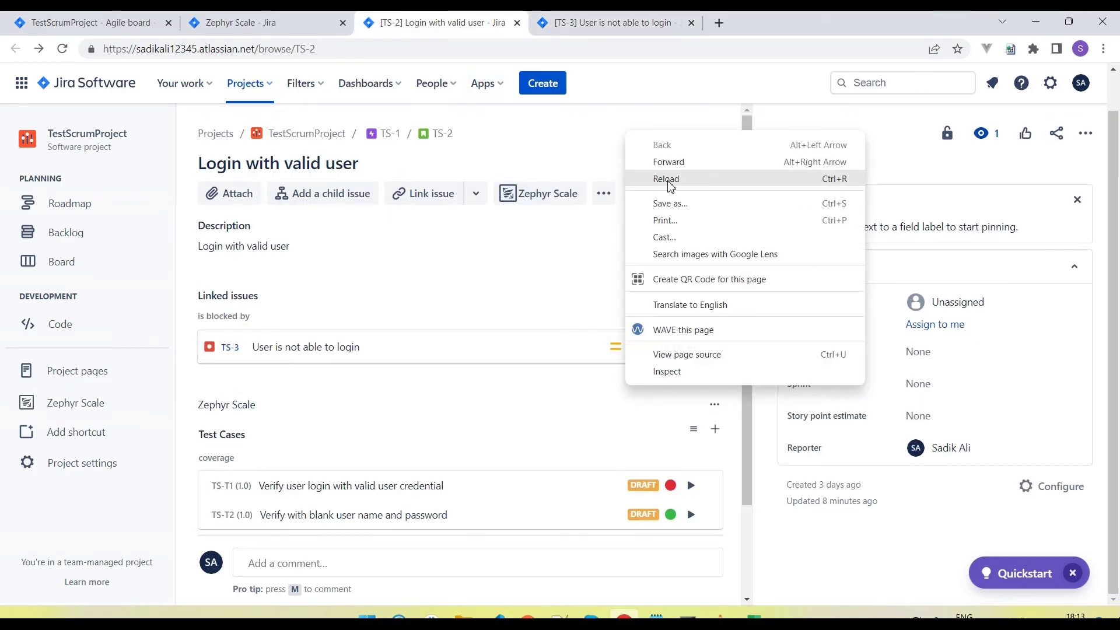
left_click(674, 181)
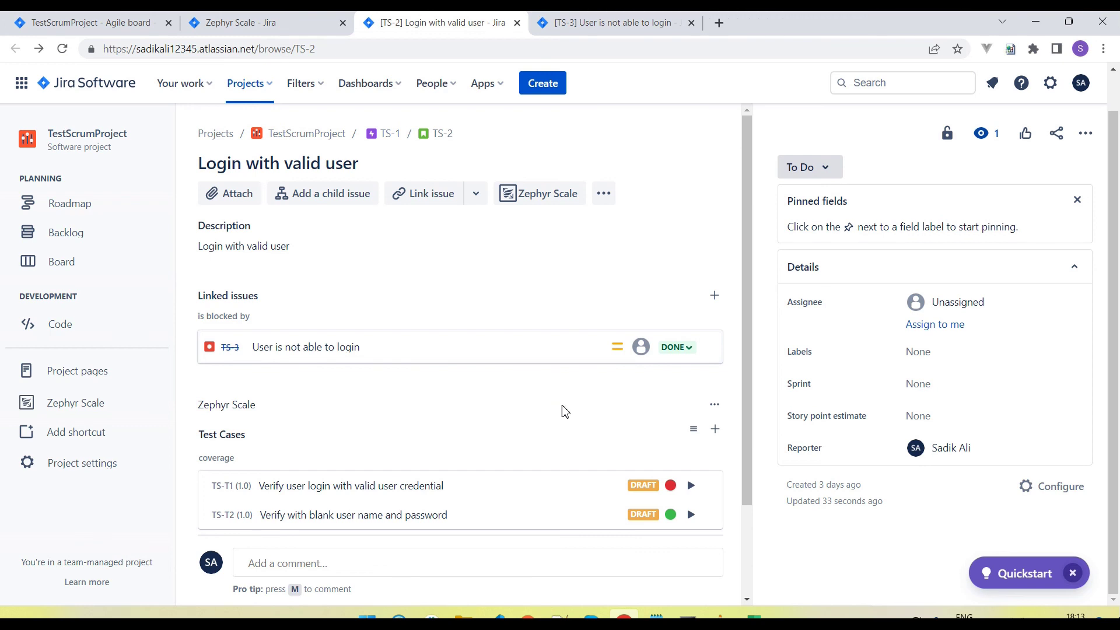
Add the existing test cycle TS-R1 "TestCycle" to story TS-2's Zephyr Scale section.
scroll(564, 411, "down", 2)
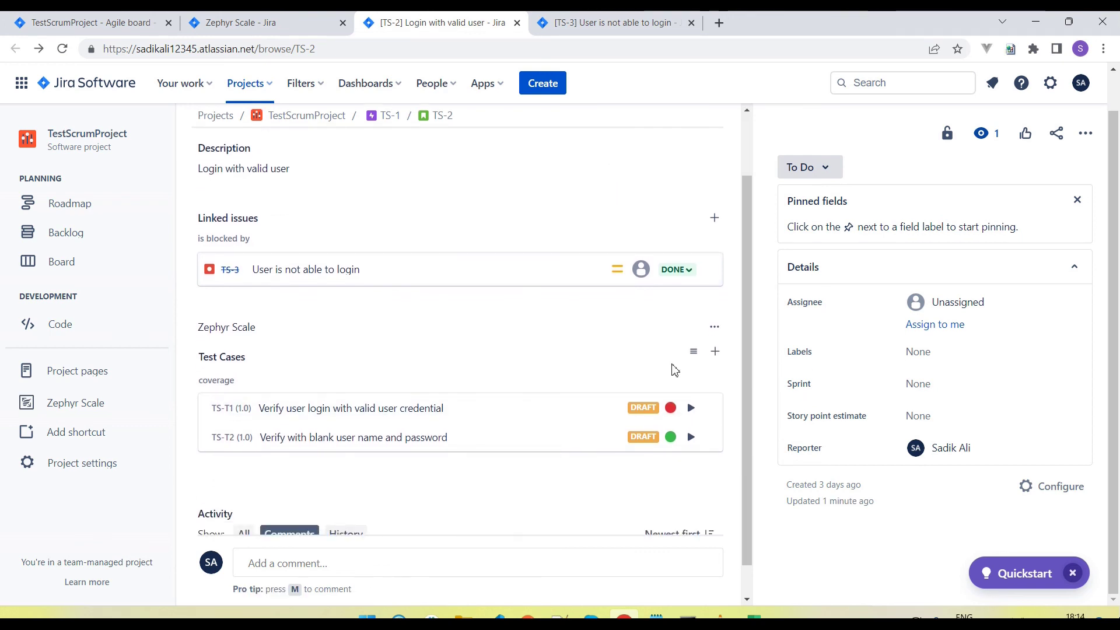
left_click(692, 353)
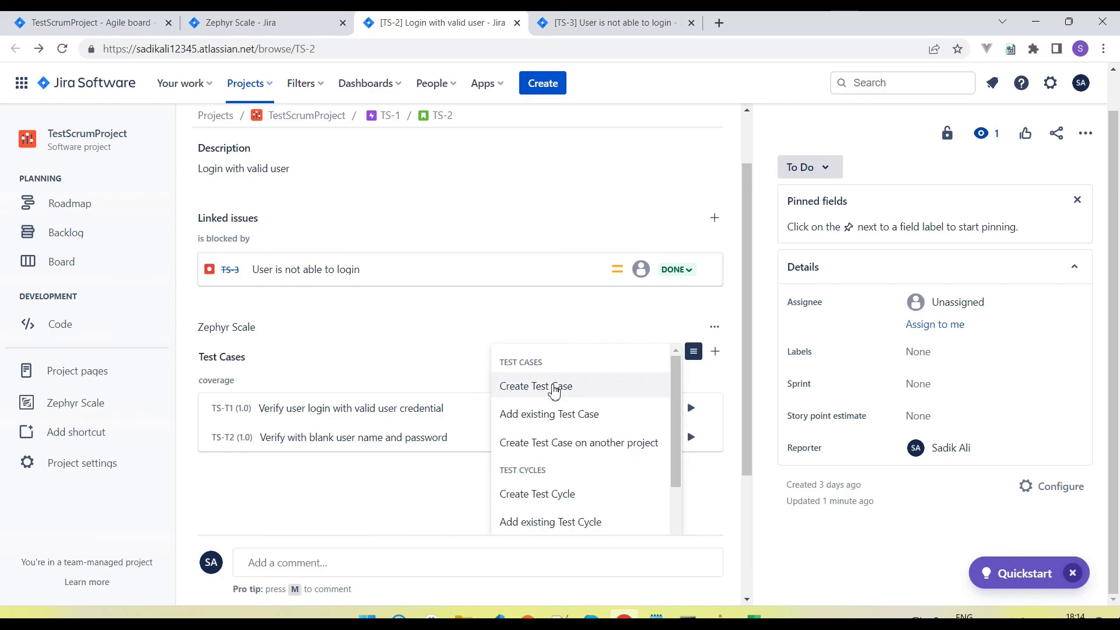
left_click(550, 523)
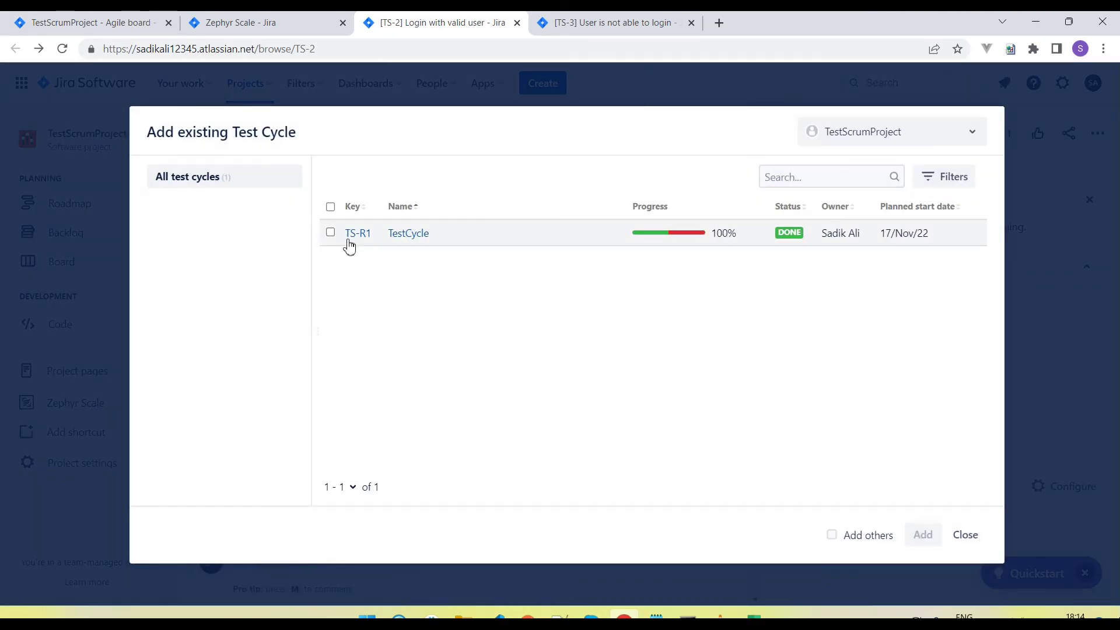
left_click(330, 232)
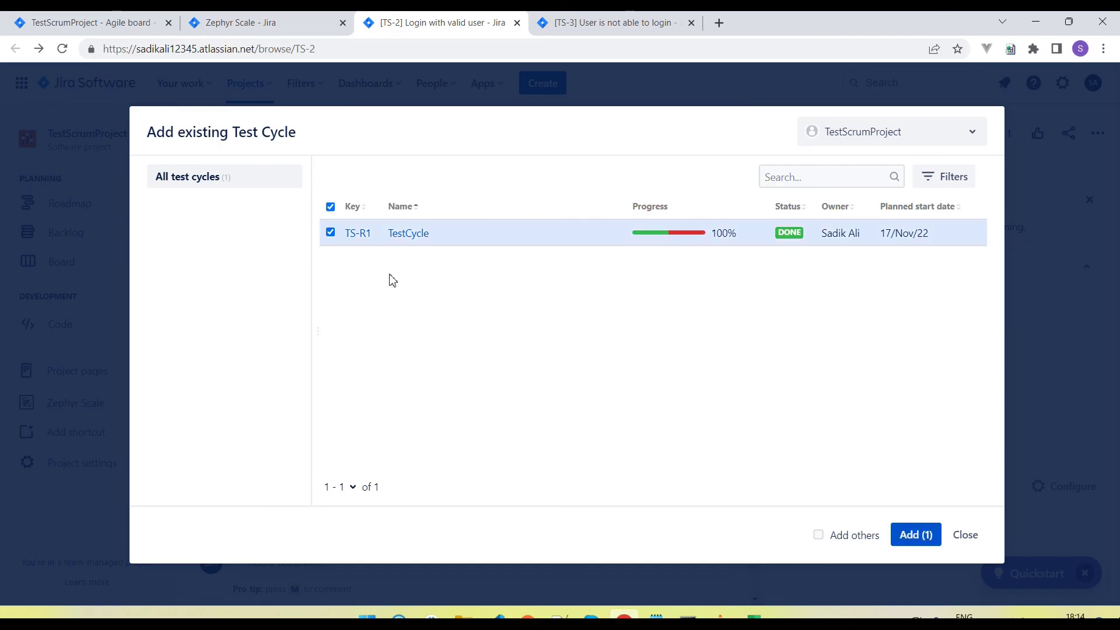
left_click(921, 540)
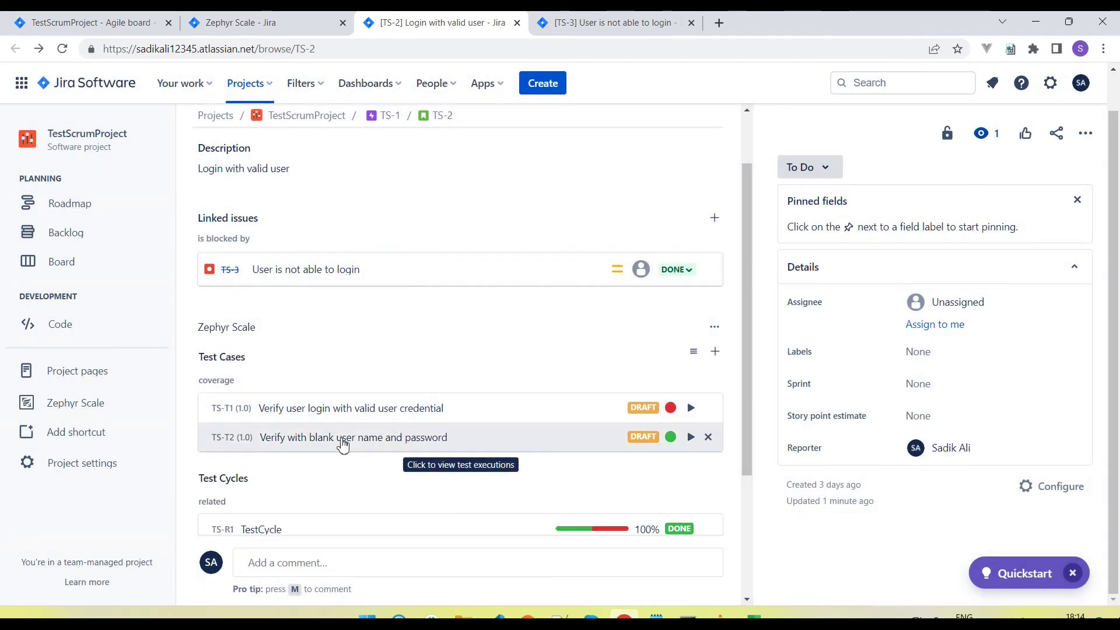
Review story TS-2's linked bug, test cases and the execution status breakdown of its test cycle.
scroll(362, 448, "down", 1)
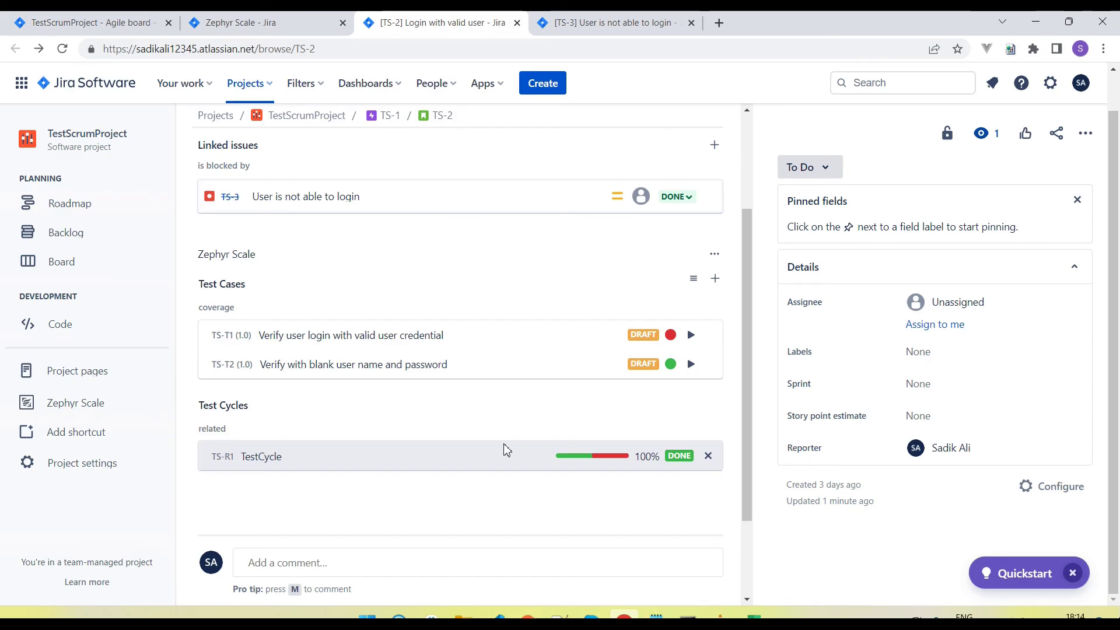
scroll(502, 449, "up", 1)
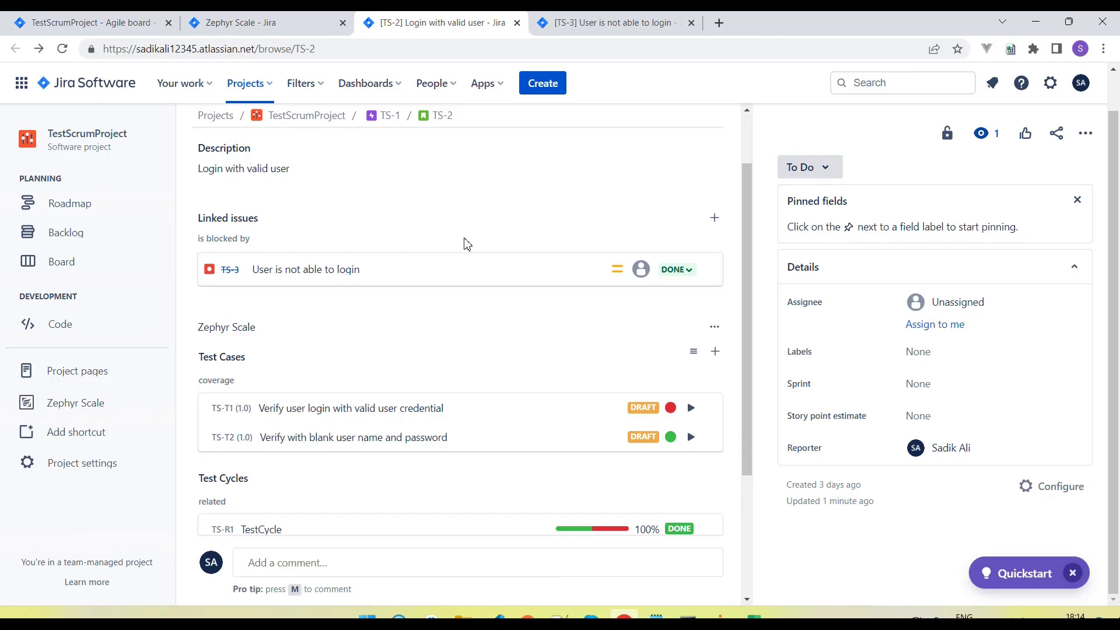
scroll(442, 457, "down", 1)
mouse_move(643, 456)
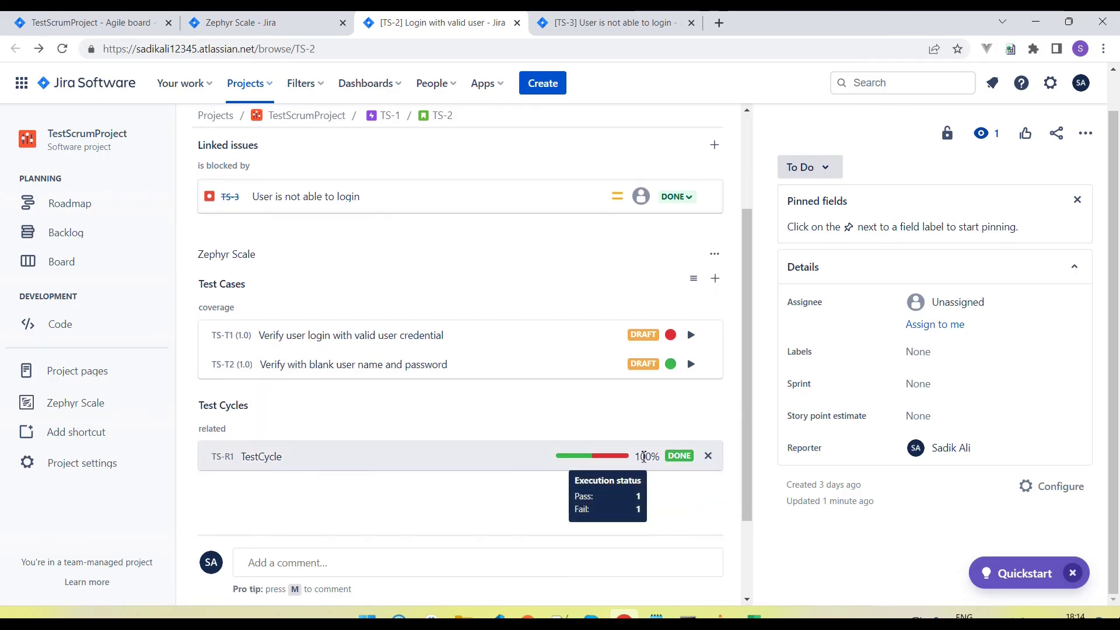
scroll(644, 456, "up", 3)
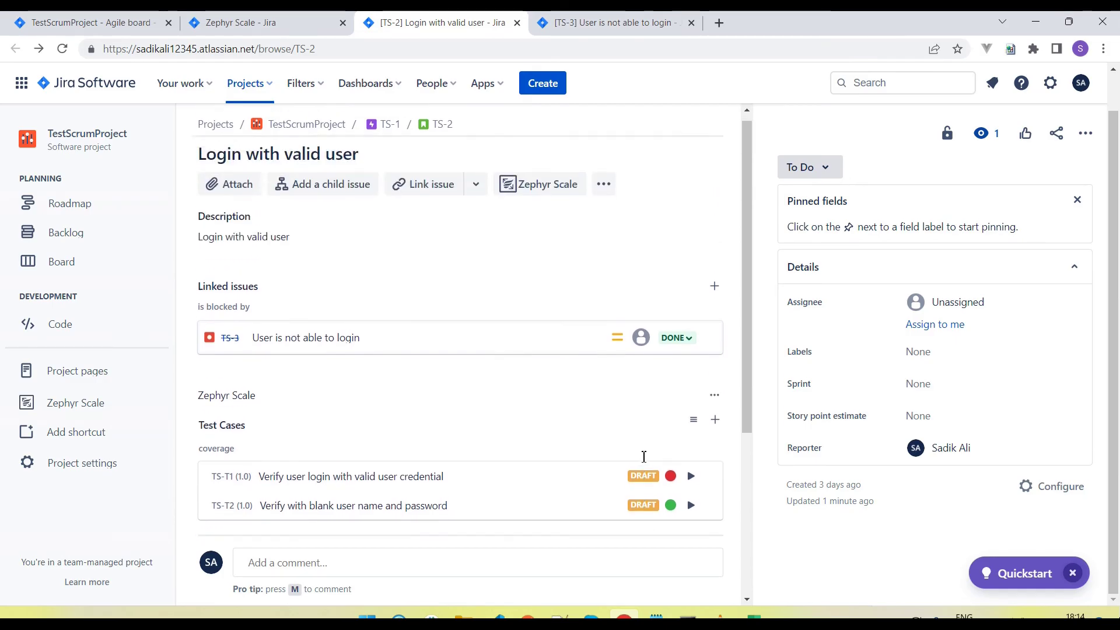